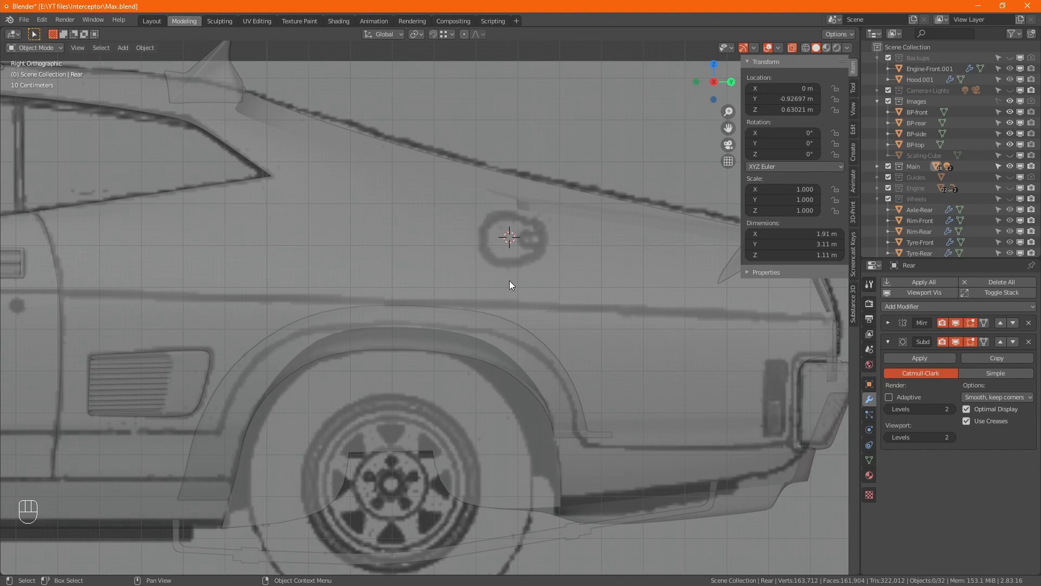
- Add an 8-vertex mesh circle with a 0.1 m radius at the 3D cursor, rotated 90° about Y
{"action": "key", "text": "shift+a"}
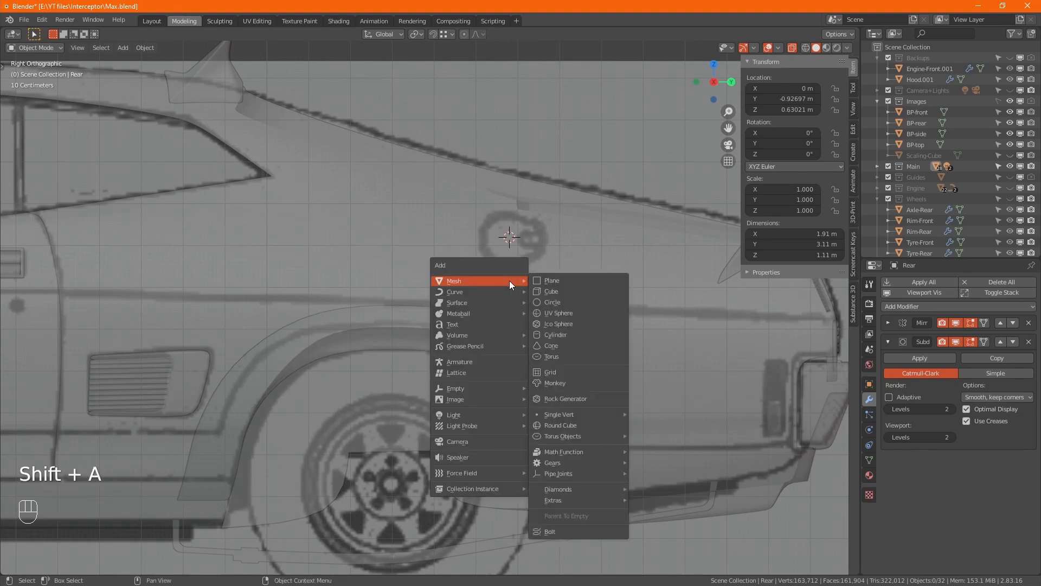
{"action": "left_click", "coordinate": [570, 300]}
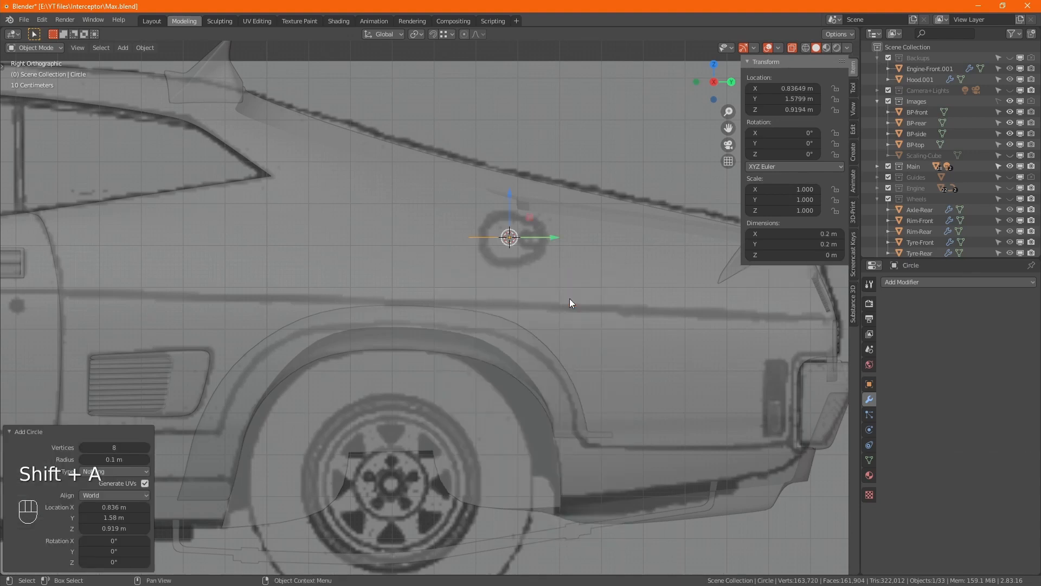
{"action": "left_click", "coordinate": [128, 549]}
{"action": "type", "text": "0d"}
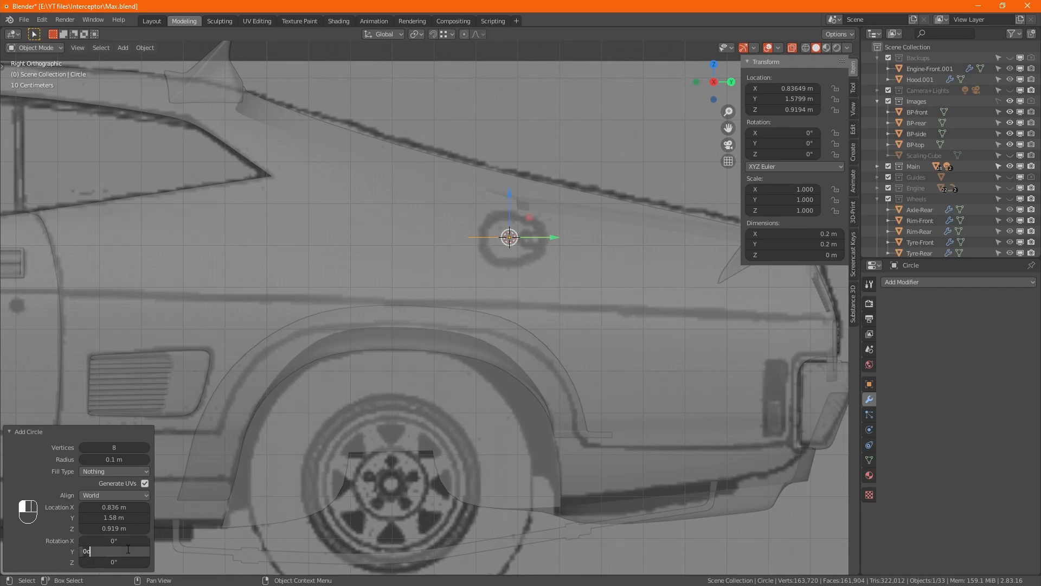
{"action": "key", "text": "BackSpace"}
{"action": "key", "text": "BackSpace"}
{"action": "type", "text": "90"}
{"action": "key", "text": "Return"}
- Scale the circle's vertices to about 0.728 to fit the blueprint's fuel cap, and extrude an inner ring scaled to about 0.447
{"action": "key", "text": "Tab"}
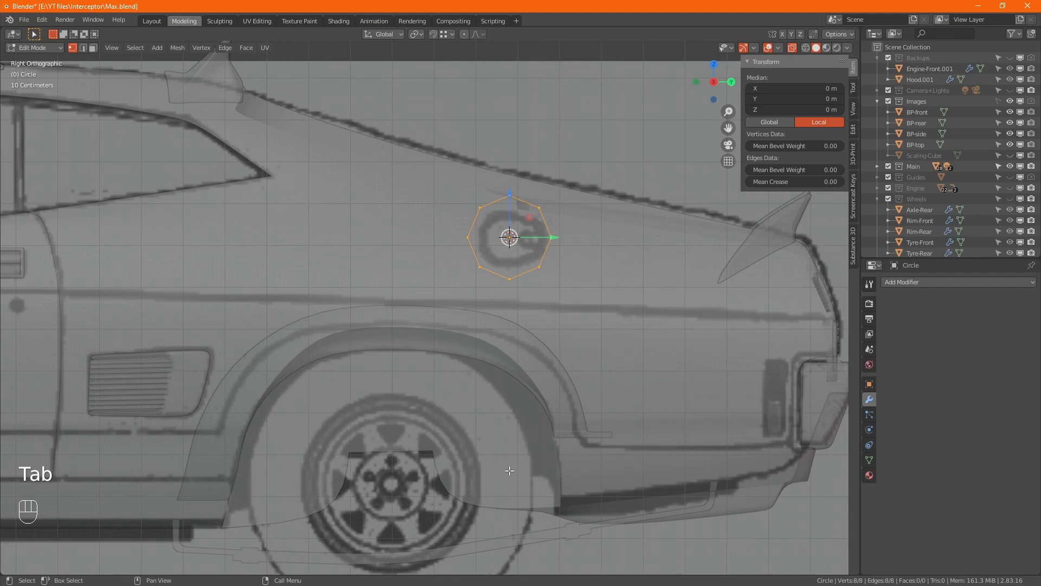
{"action": "key", "text": "s"}
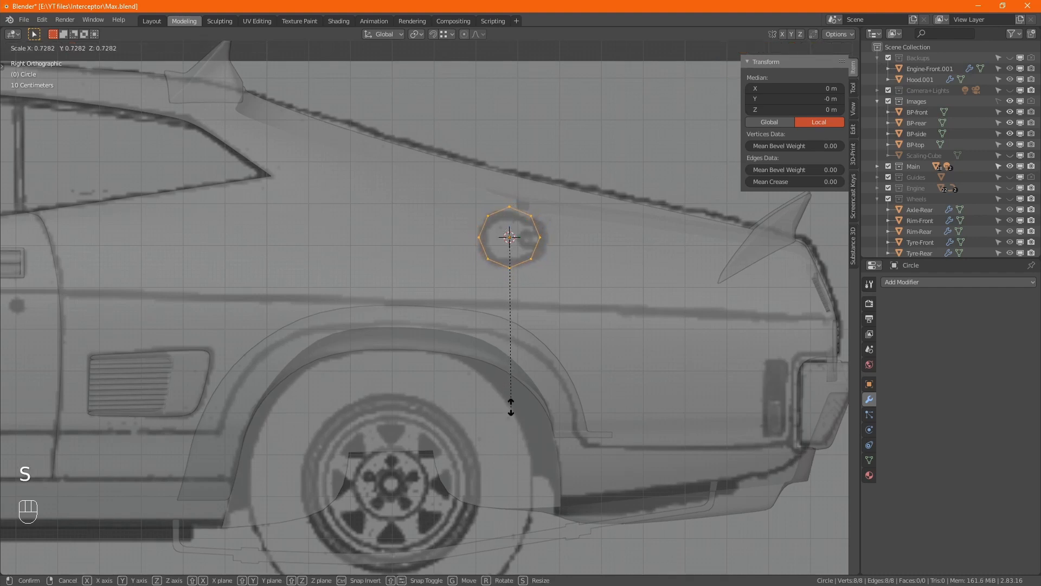
{"action": "left_click", "coordinate": [510, 407]}
{"action": "key", "text": "e"}
{"action": "key", "text": "s"}
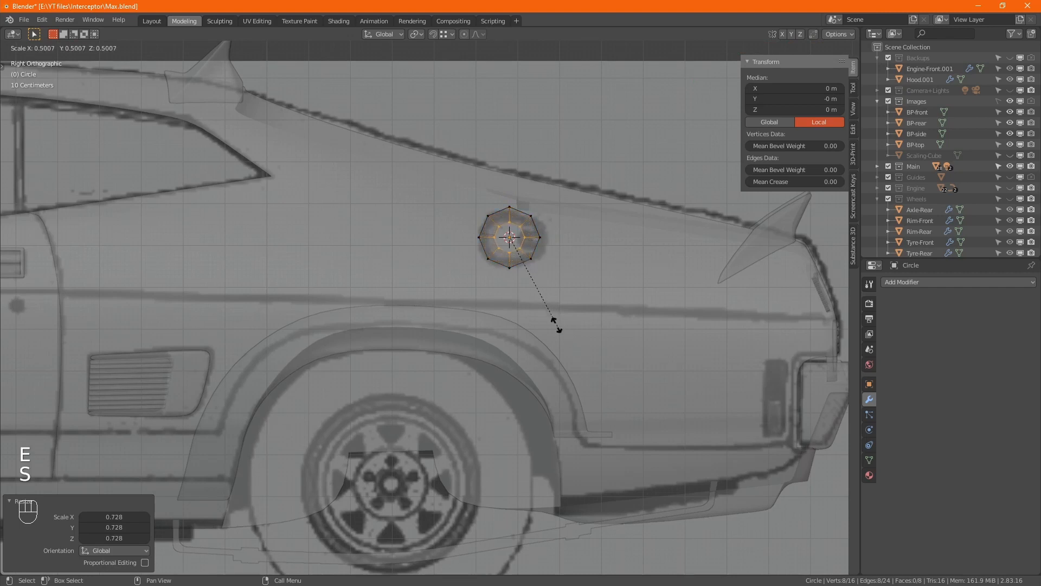
{"action": "left_click", "coordinate": [516, 238]}
{"action": "scroll", "coordinate": [516, 240], "scroll_direction": "up", "scroll_amount": 4}
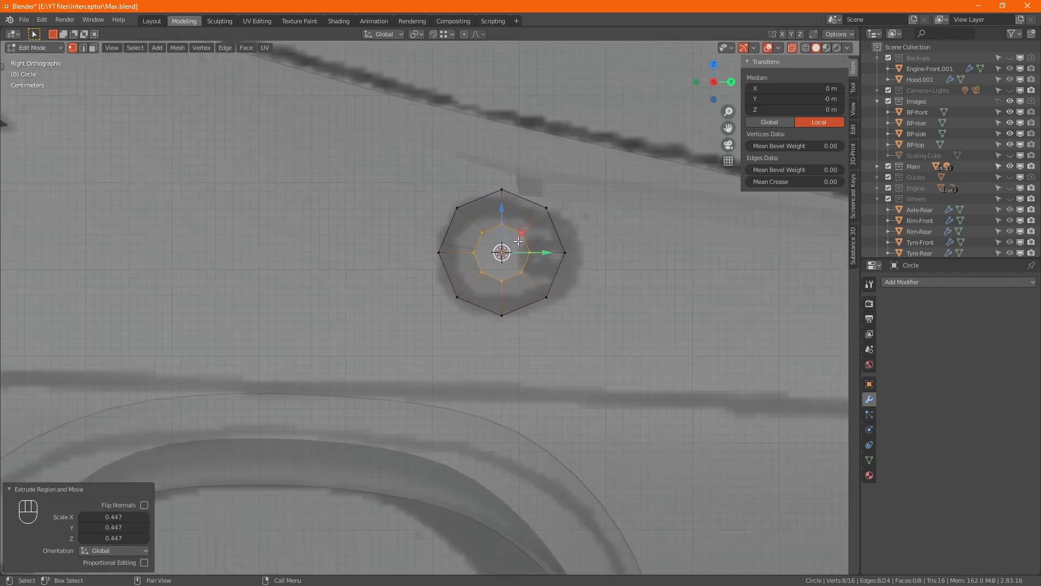
{"action": "scroll", "coordinate": [518, 241], "scroll_direction": "up", "scroll_amount": 6}
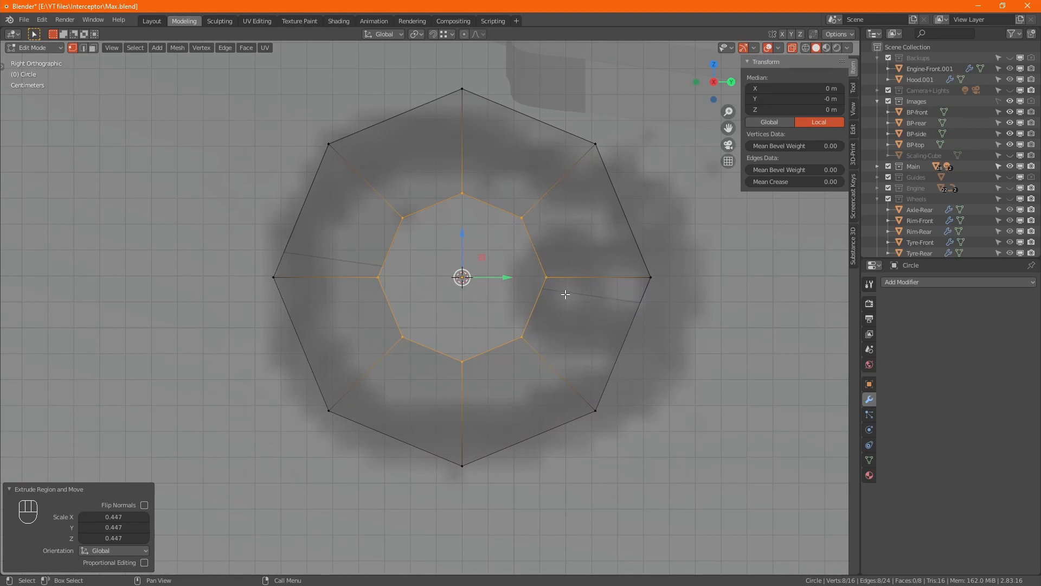
- Extend the selection to the whole ring and rotate it 45° about the global X axis
{"action": "key", "text": "ctrl+KP_Add"}
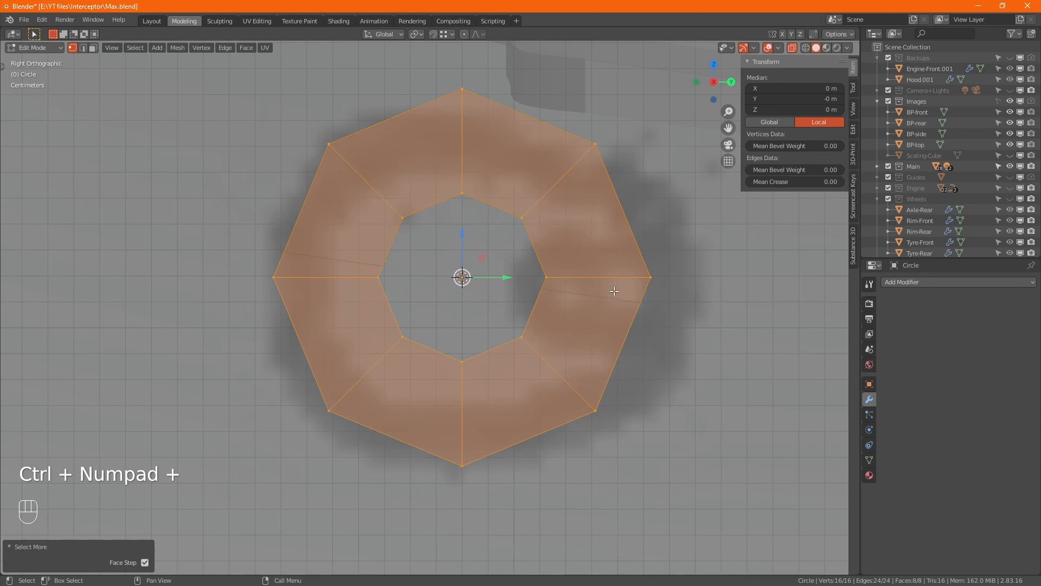
{"action": "key", "text": "r"}
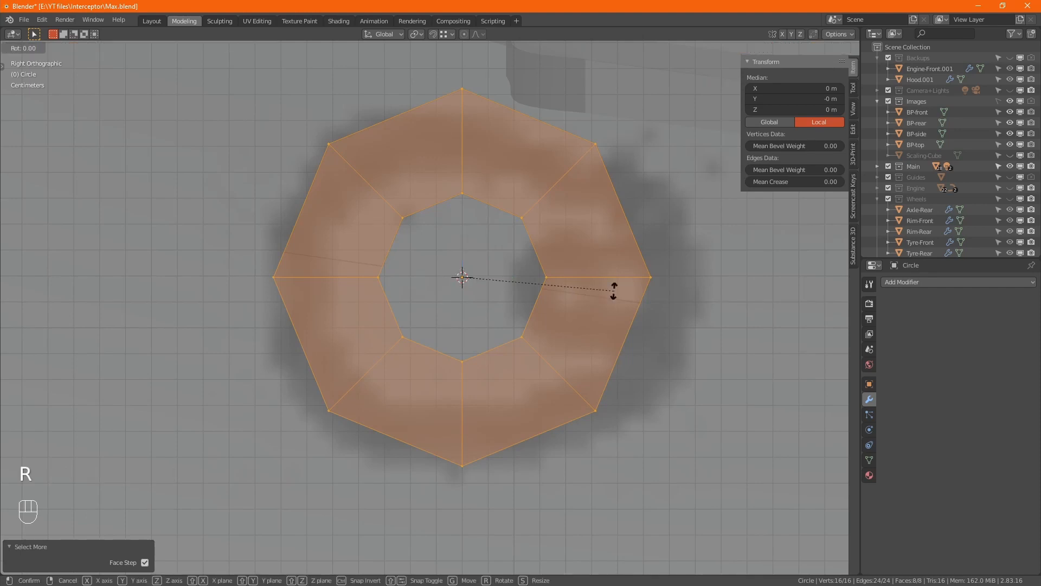
{"action": "key", "text": "x"}
{"action": "key", "text": "KP_4"}
{"action": "key", "text": "KP_5"}
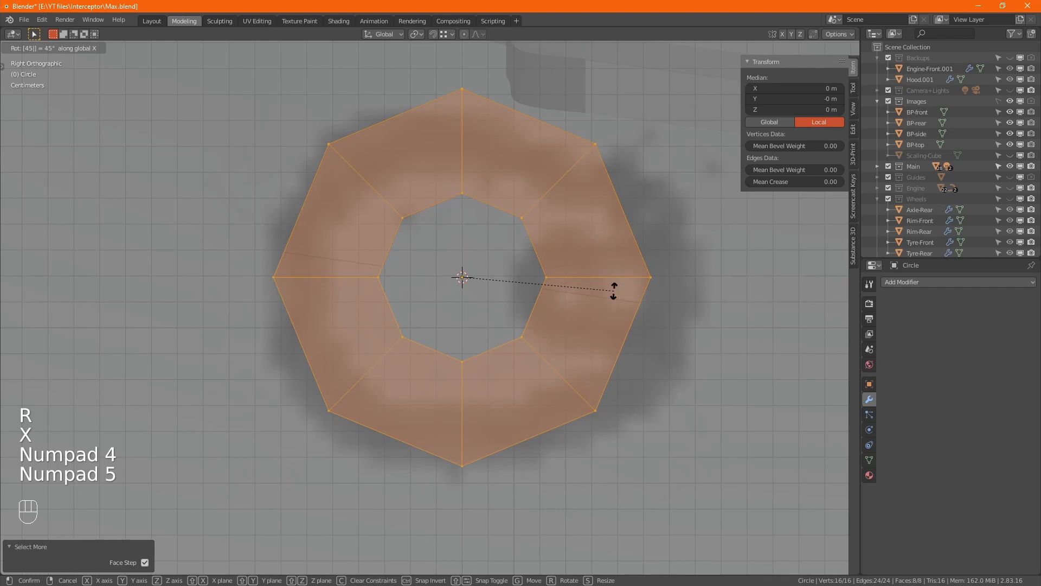
{"action": "key", "text": "KP_Enter"}
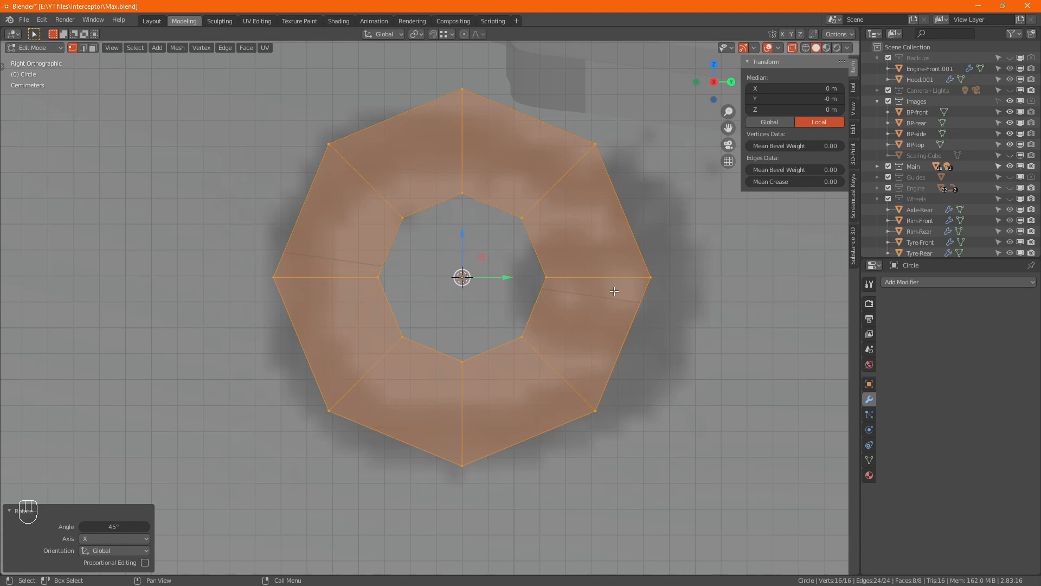
- Rotate the ring by -22.5° about the global X axis so its outer edges lie flat horizontally and vertically
{"action": "key", "text": "r"}
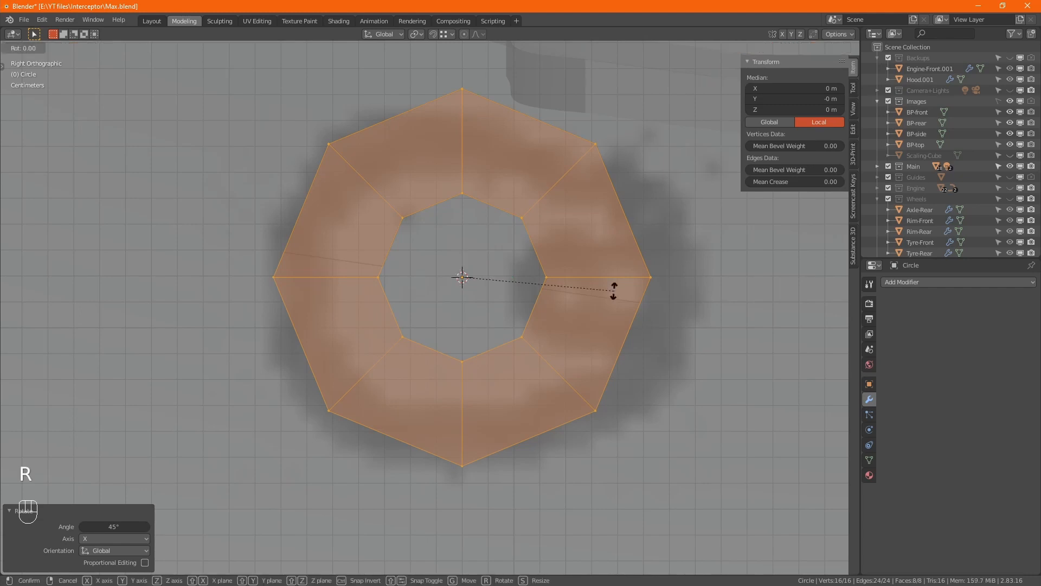
{"action": "key", "text": "x"}
{"action": "key", "text": "shift"}
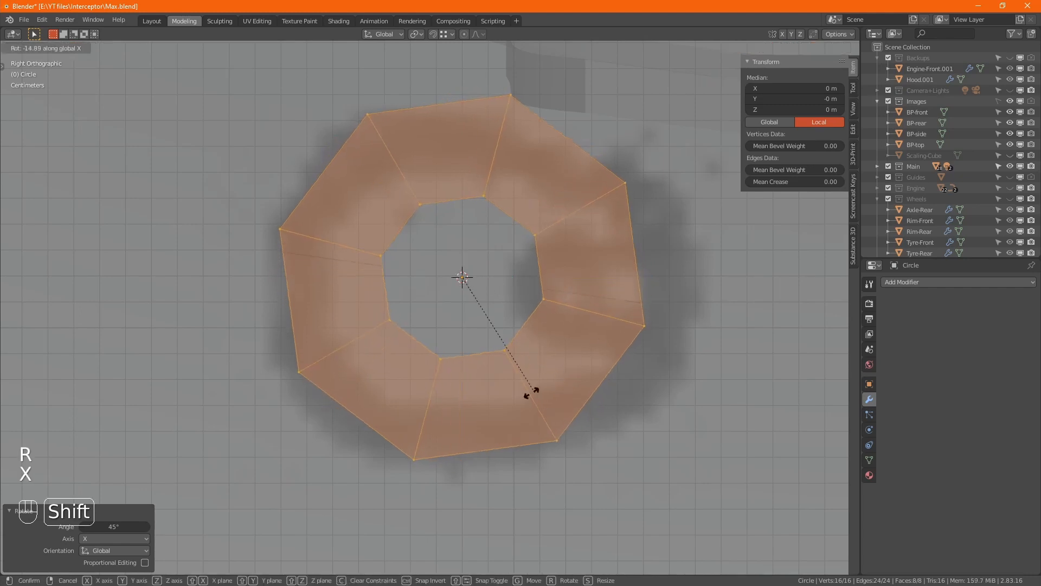
{"action": "left_click", "coordinate": [464, 260]}
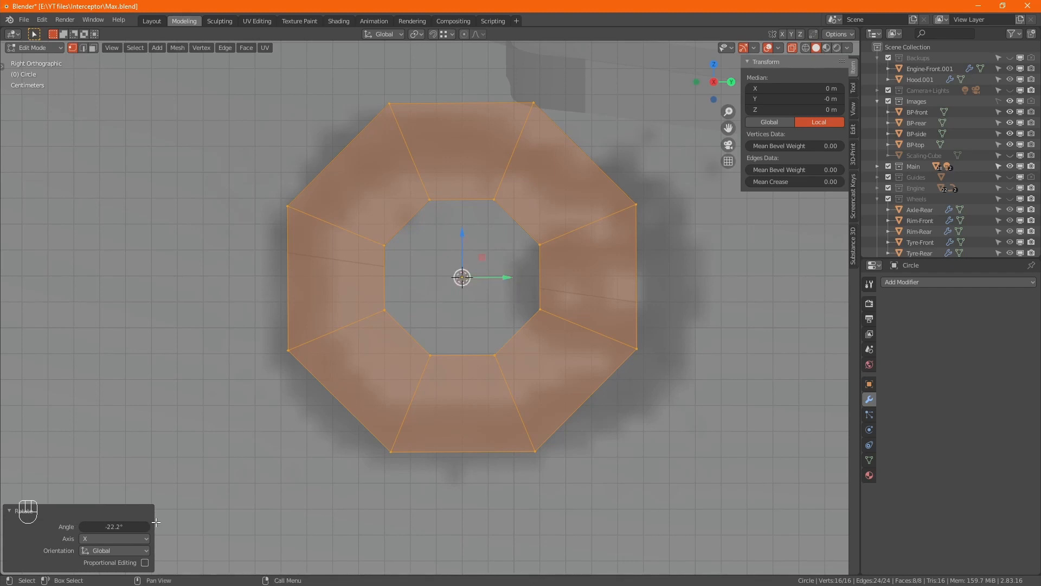
{"action": "left_click", "coordinate": [127, 526]}
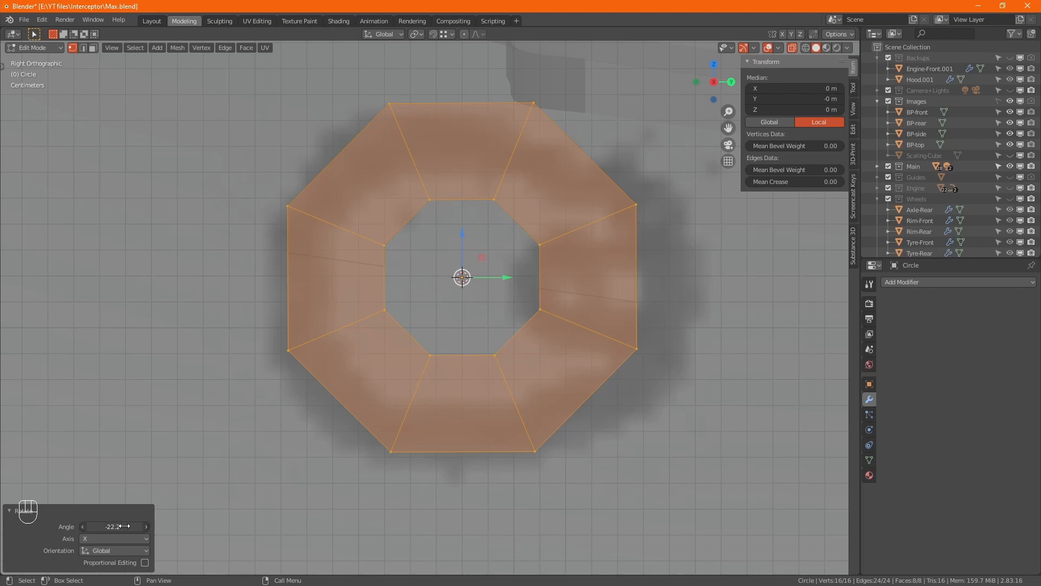
{"action": "left_click", "coordinate": [127, 526]}
{"action": "left_click", "coordinate": [127, 526]}
{"action": "key", "text": "BackSpace"}
{"action": "key", "text": "BackSpace"}
{"action": "key", "text": "BackSpace"}
{"action": "key", "text": "BackSpace"}
{"action": "type", "text": ".5"}
{"action": "key", "text": "Return"}
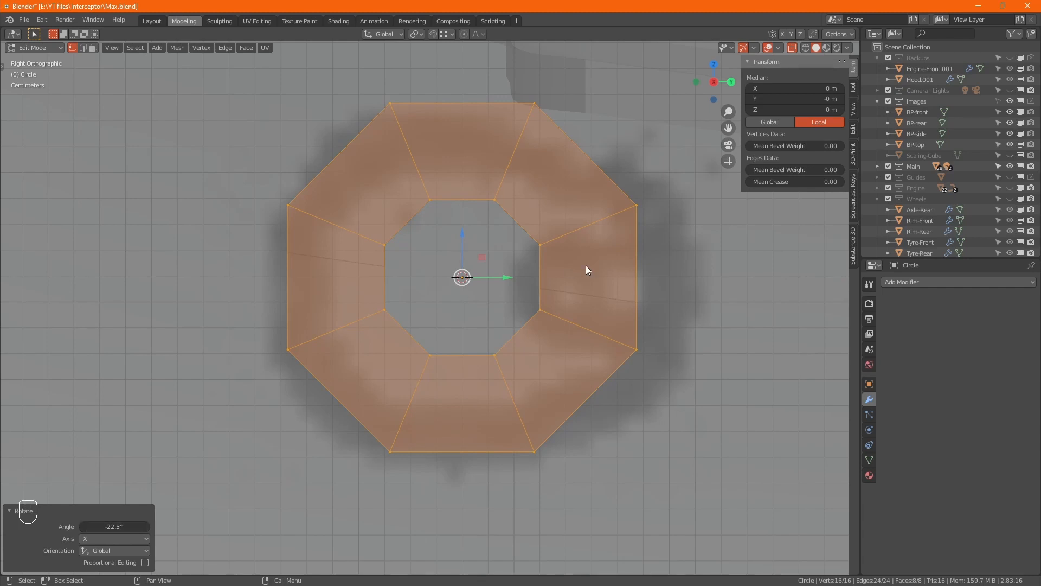
- Fill the ring's central hole with three faces, starting from the inner loop's upper edge
{"action": "left_click", "coordinate": [541, 267], "text": "alt"}
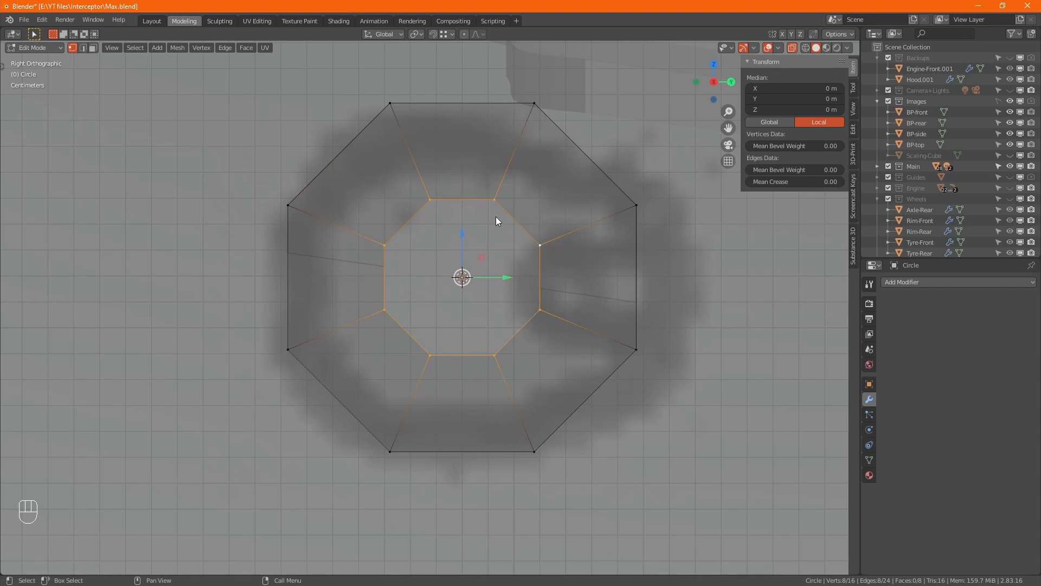
{"action": "key", "text": "2"}
{"action": "left_click", "coordinate": [471, 205]}
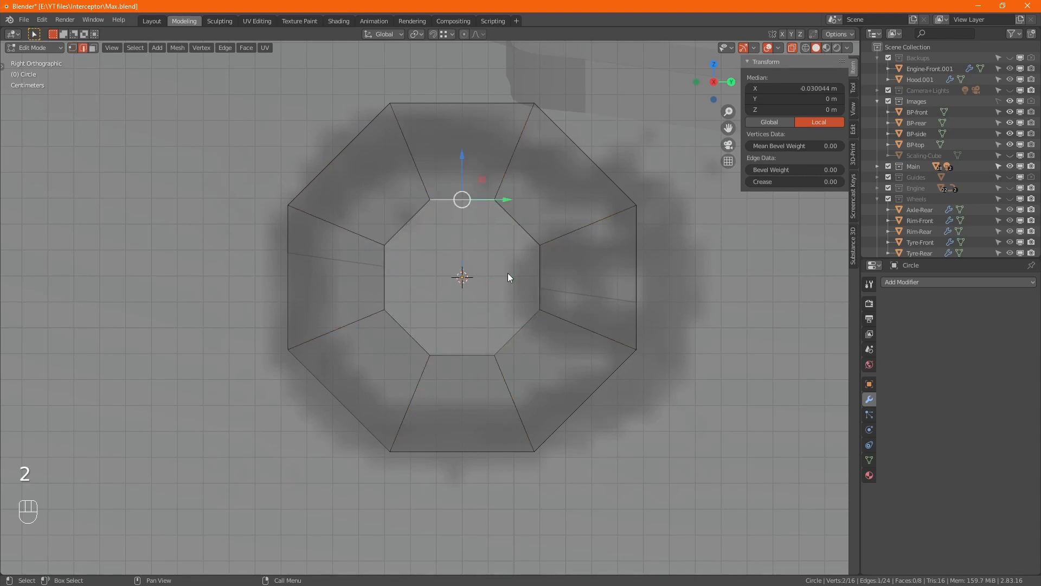
{"action": "key", "text": "f"}
{"action": "key", "text": "f"}
{"action": "key", "text": "f"}
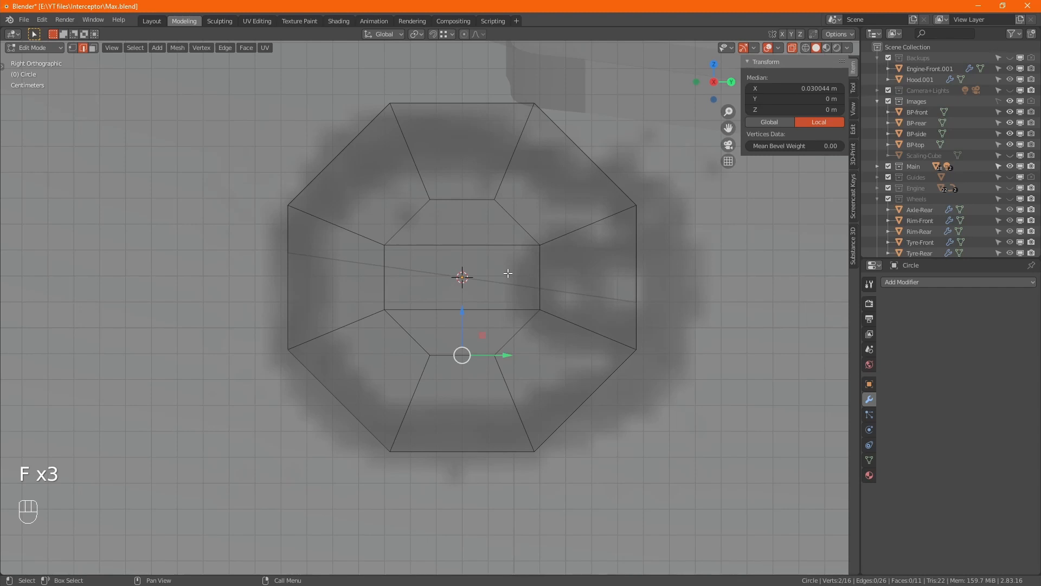
- Extrude the outer edge loop outward into a new ring scaled to about 1.108
{"action": "key", "text": "1"}
{"action": "left_click", "coordinate": [624, 243], "text": "alt"}
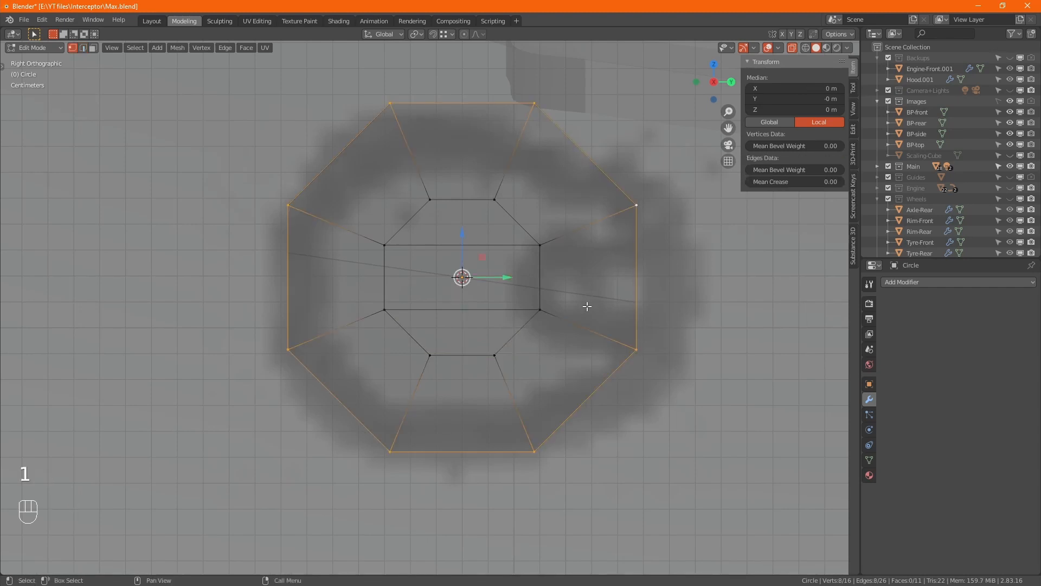
{"action": "key", "text": "e"}
{"action": "key", "text": "s"}
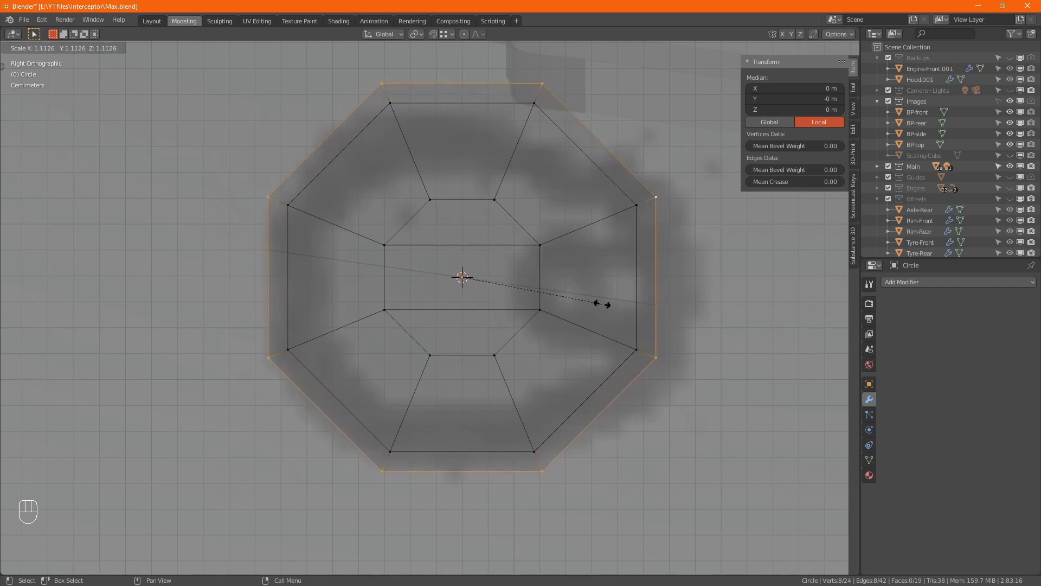
{"action": "left_click", "coordinate": [601, 304]}
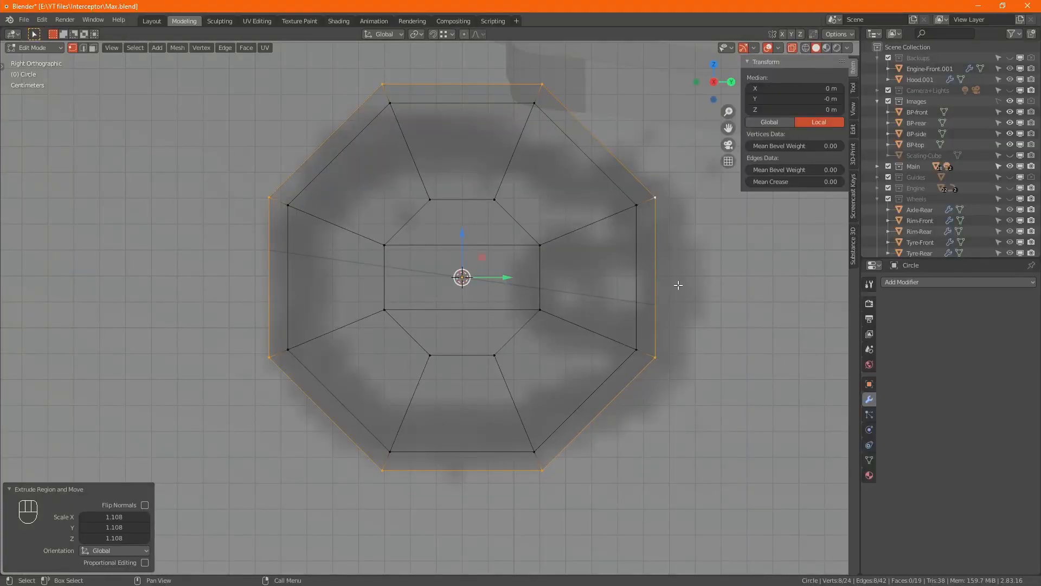
- Extrude the outer edge loop outward twice more, scaling the first ring to about 1.058 and the second to about 1.064
{"action": "key", "text": "e"}
{"action": "key", "text": "s"}
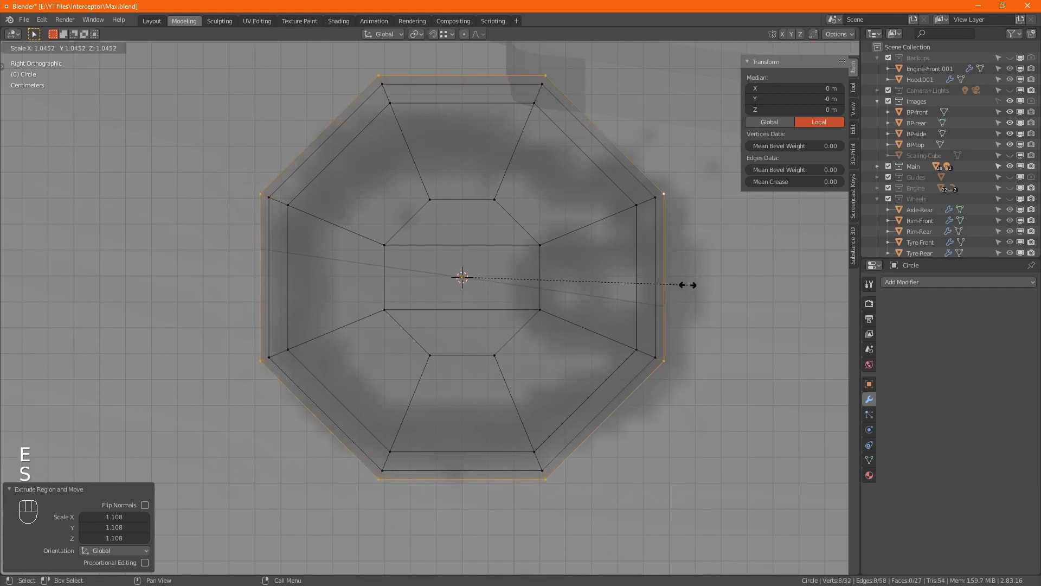
{"action": "left_click", "coordinate": [689, 285]}
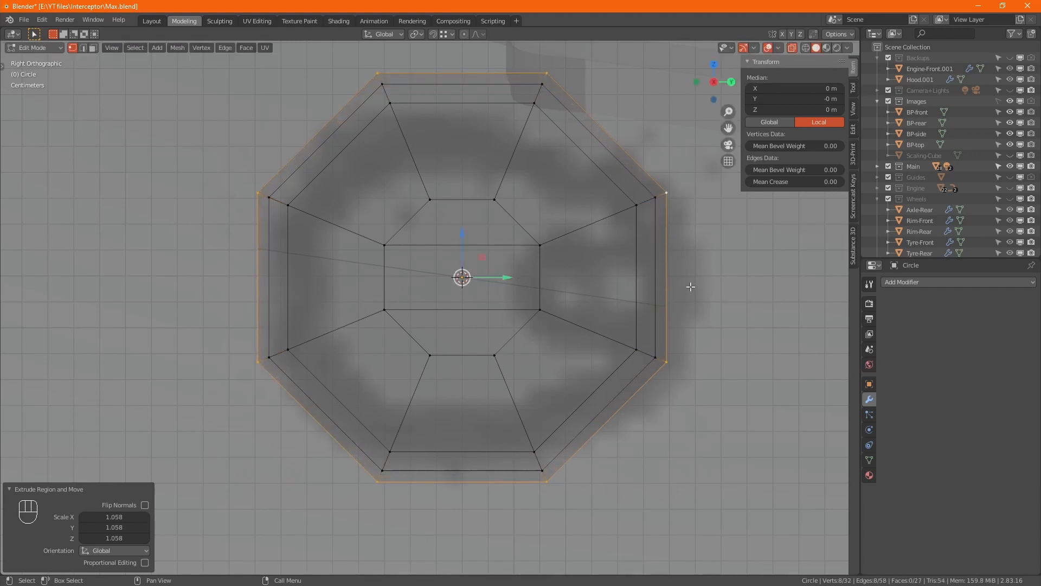
{"action": "key", "text": "e"}
{"action": "key", "text": "s"}
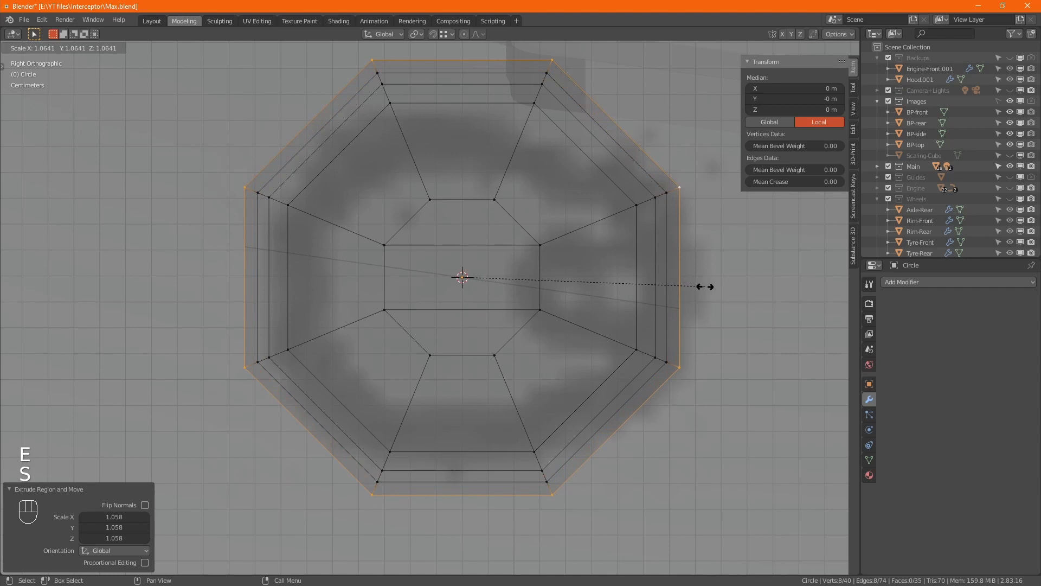
{"action": "left_click", "coordinate": [704, 287]}
- Select the entire octagonal mesh and set the snapping target to Face
{"action": "key", "text": "a"}
{"action": "scroll", "coordinate": [690, 287], "scroll_direction": "down", "scroll_amount": 5}
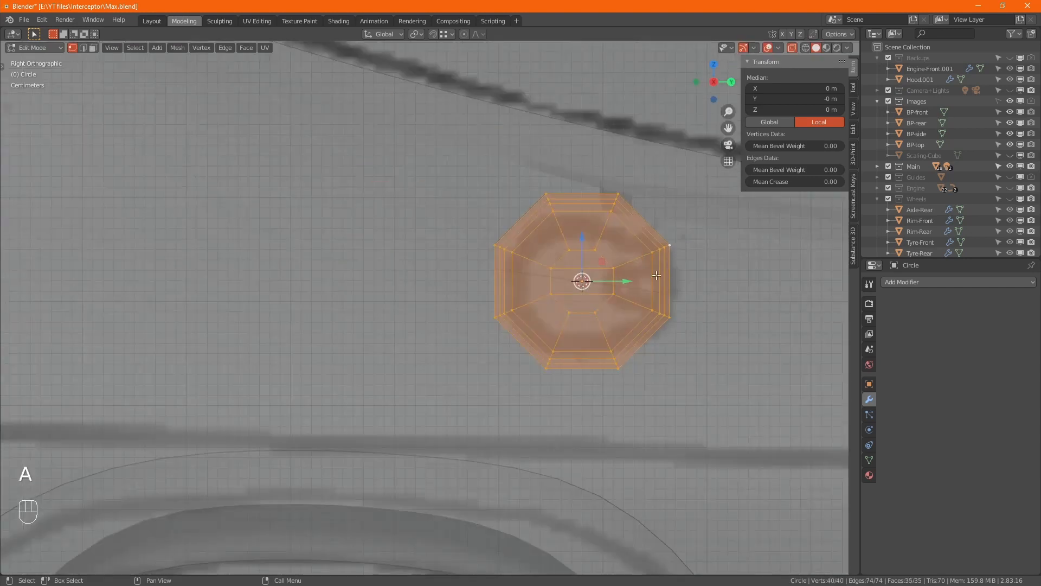
{"action": "middle_click_drag", "start_coordinate": [672, 253], "coordinate": [477, 262], "text": "shift"}
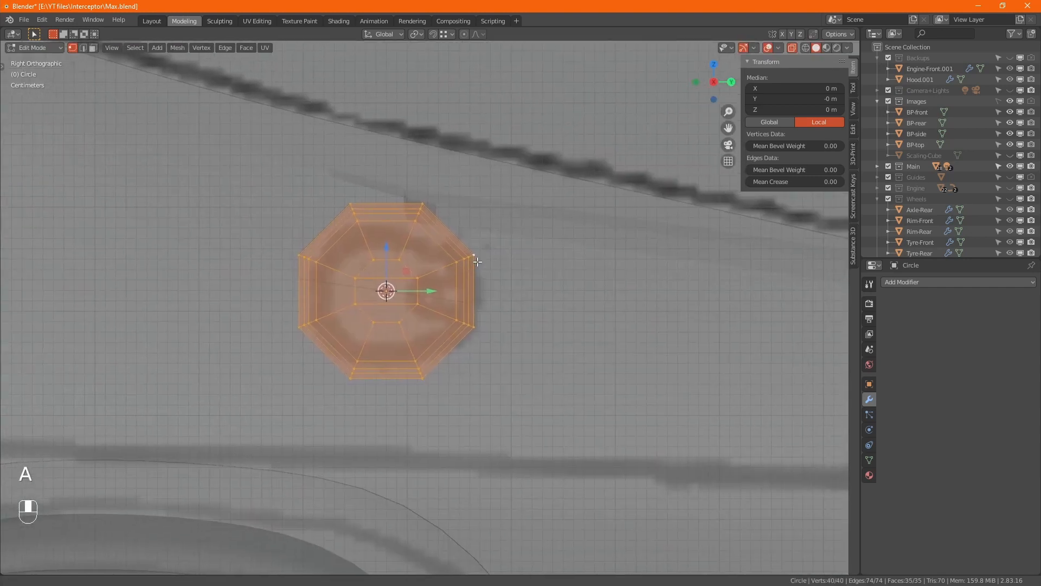
{"action": "left_click", "coordinate": [451, 36]}
{"action": "left_click", "coordinate": [418, 100]}
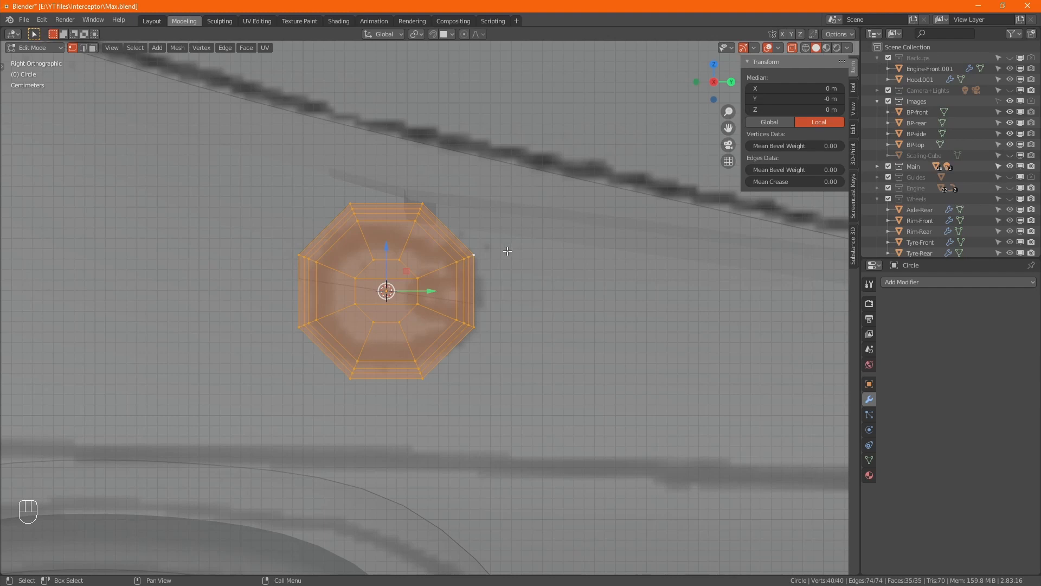
- Move the whole mesh about 0.066 m outward along global X, clear of the body, and turn off X-ray display
{"action": "left_click_drag", "start_coordinate": [494, 268], "coordinate": [521, 304], "text": "alt"}
{"action": "key", "text": "alt+z"}
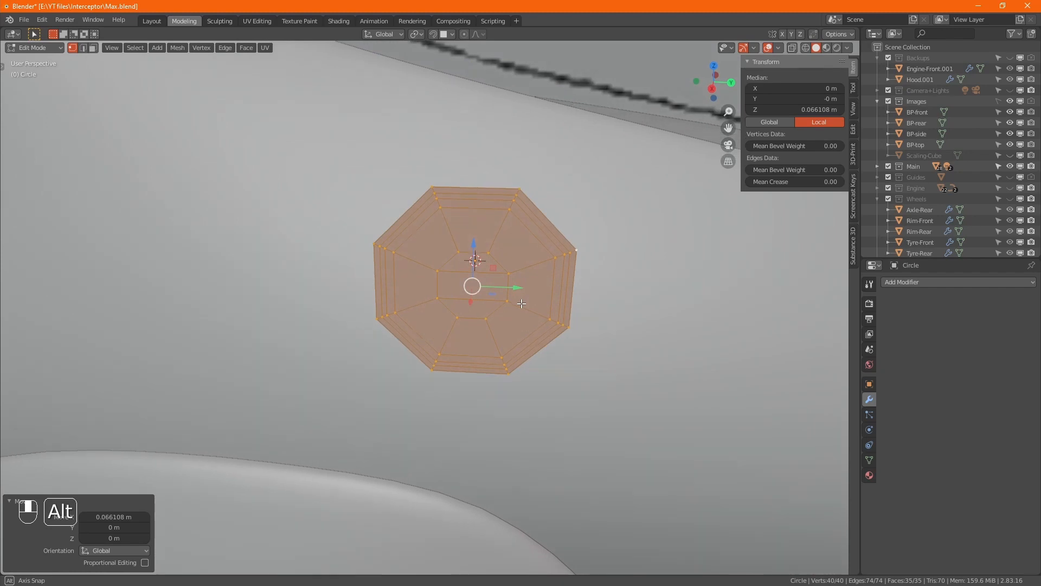
{"action": "scroll", "coordinate": [521, 304], "scroll_direction": "down", "scroll_amount": 8}
{"action": "mouse_move", "coordinate": [521, 304]}
{"action": "middle_mouse_down", "text": "alt"}
{"action": "mouse_move", "coordinate": [609, 303]}
{"action": "mouse_move", "coordinate": [524, 310]}
{"action": "middle_mouse_up", "text": "alt"}
{"action": "left_click_drag", "start_coordinate": [523, 310], "coordinate": [526, 242], "text": "alt"}
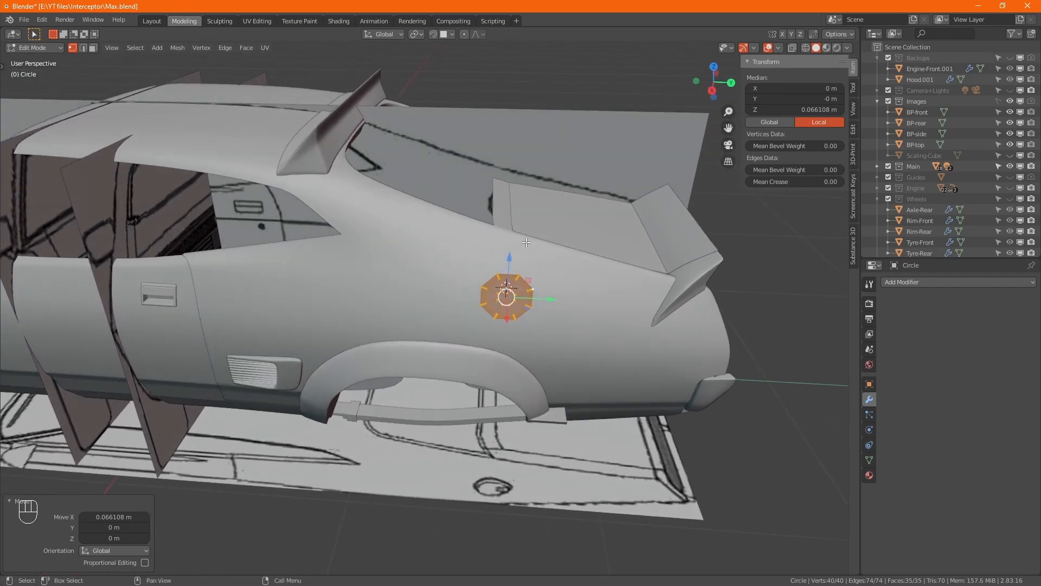
{"action": "scroll", "coordinate": [520, 281], "scroll_direction": "up", "scroll_amount": 5}
{"action": "middle_click_drag", "start_coordinate": [541, 293], "coordinate": [533, 291], "text": "alt"}
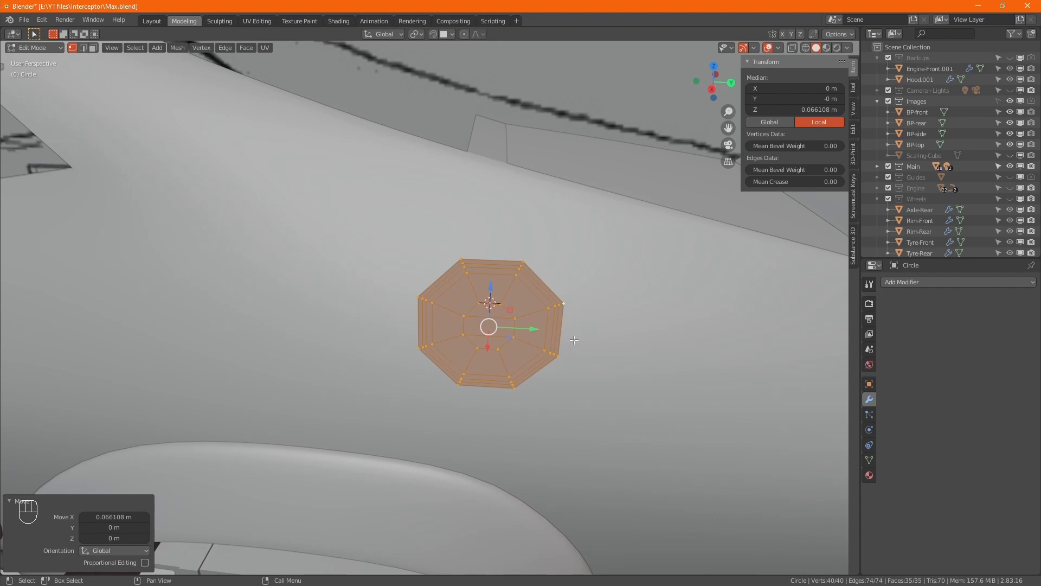
- Project the selected mesh onto the car's curved rear side panel using a snapped move in place
{"action": "key", "text": "g"}
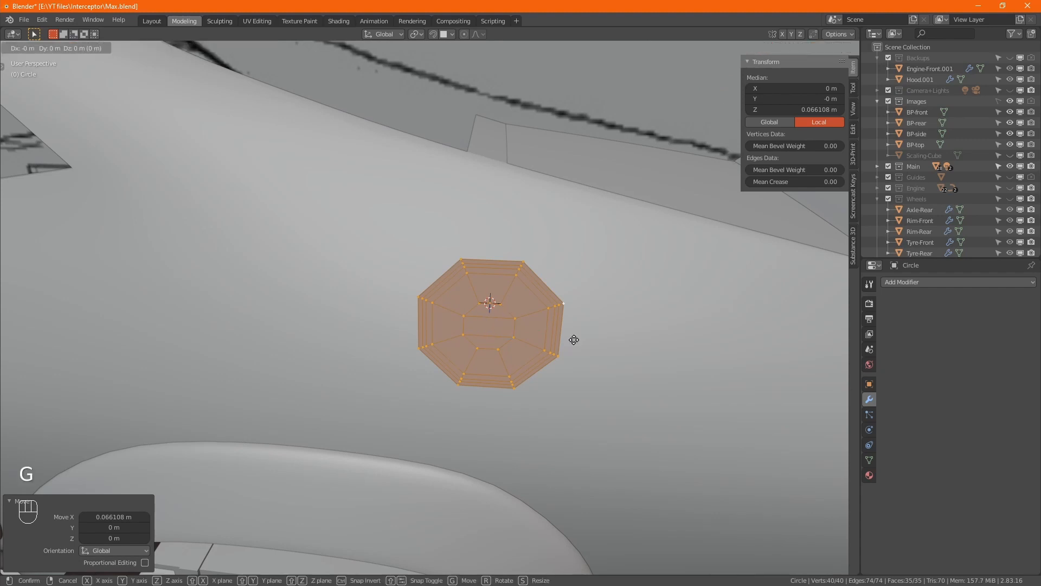
{"action": "key", "text": "ctrl"}
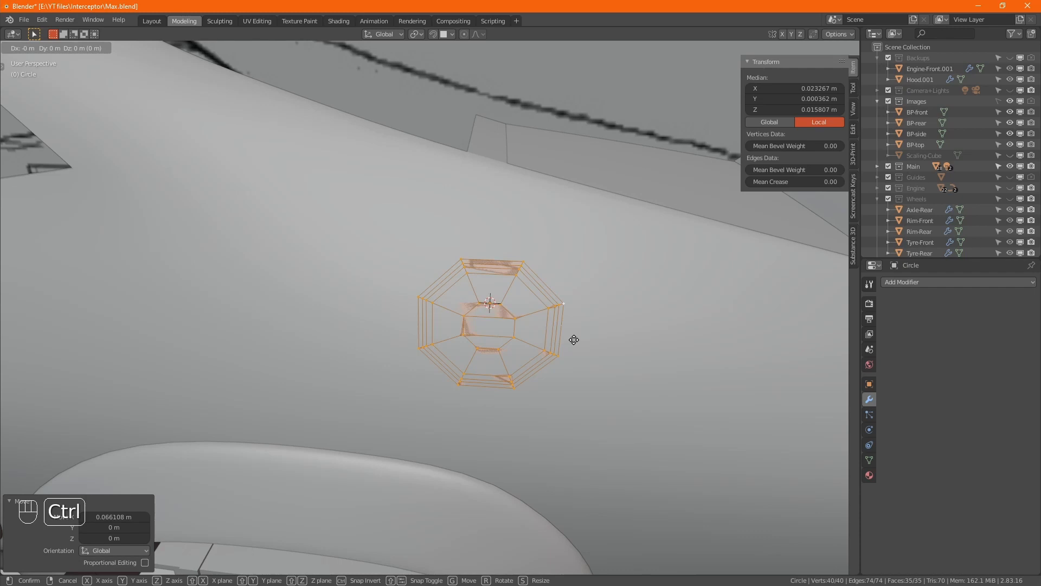
{"action": "key", "text": "ctrl+KP_Enter"}
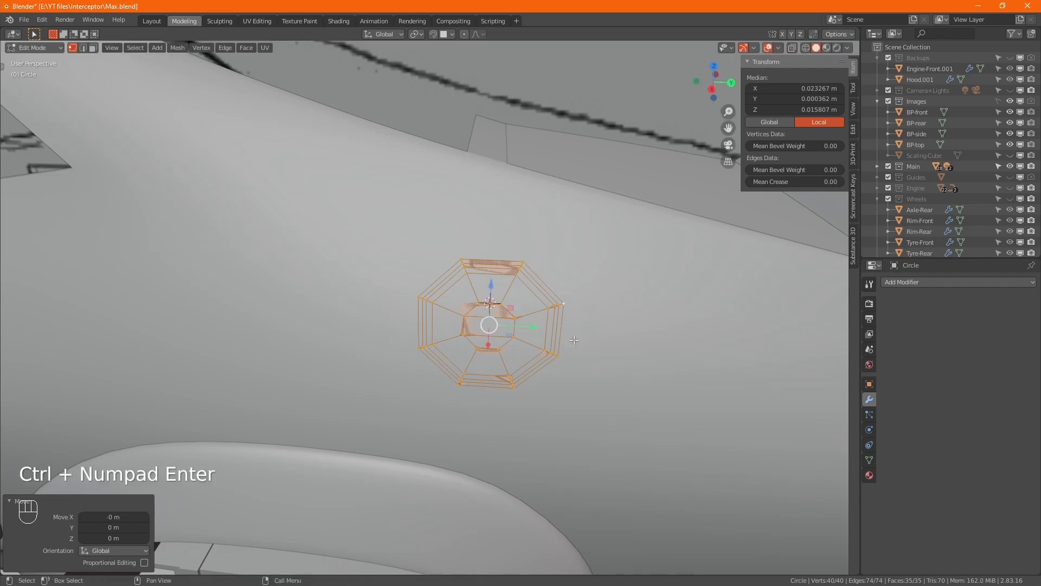
- In the right view with X-ray and snapping on, move the octagonal mesh about 0.0156 m up to align with the blueprint's fuel cap
{"action": "middle_click_drag", "start_coordinate": [574, 339], "coordinate": [597, 263], "text": "alt"}
{"action": "key", "text": "KP_3"}
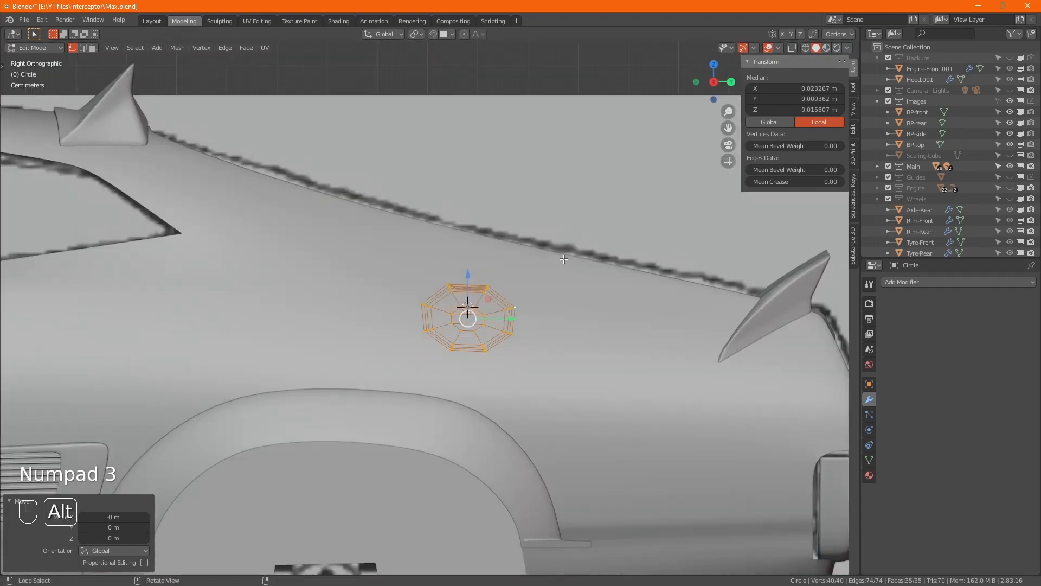
{"action": "key", "text": "alt+z"}
{"action": "left_click", "coordinate": [434, 33]}
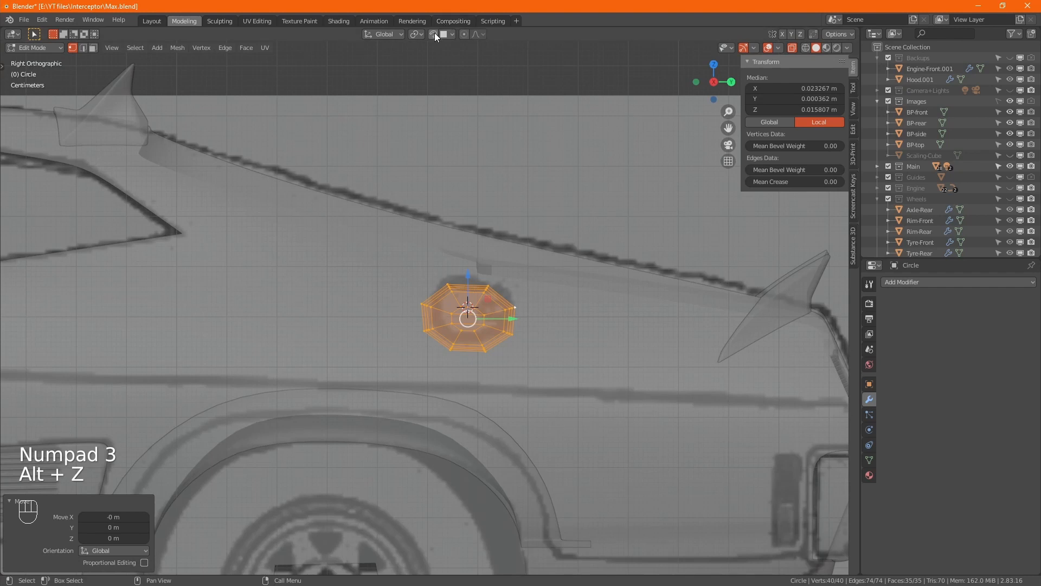
{"action": "scroll", "coordinate": [466, 319], "scroll_direction": "up", "scroll_amount": 3}
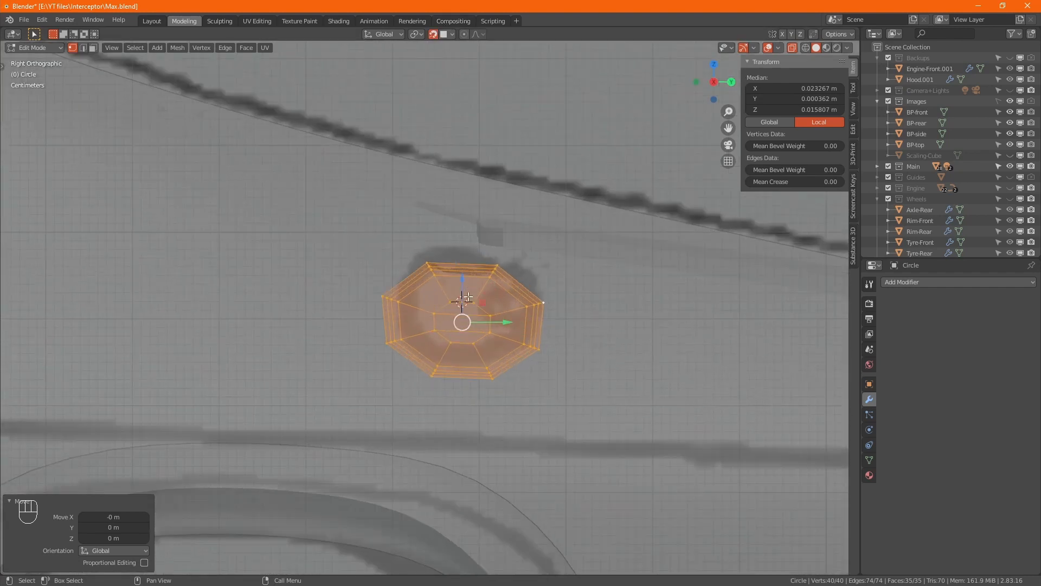
{"action": "left_click_drag", "start_coordinate": [463, 322], "coordinate": [464, 308]}
- Turn off X-ray display and disable snapping
{"action": "middle_click_drag", "start_coordinate": [463, 308], "coordinate": [517, 328], "text": "alt"}
{"action": "key", "text": "alt+z"}
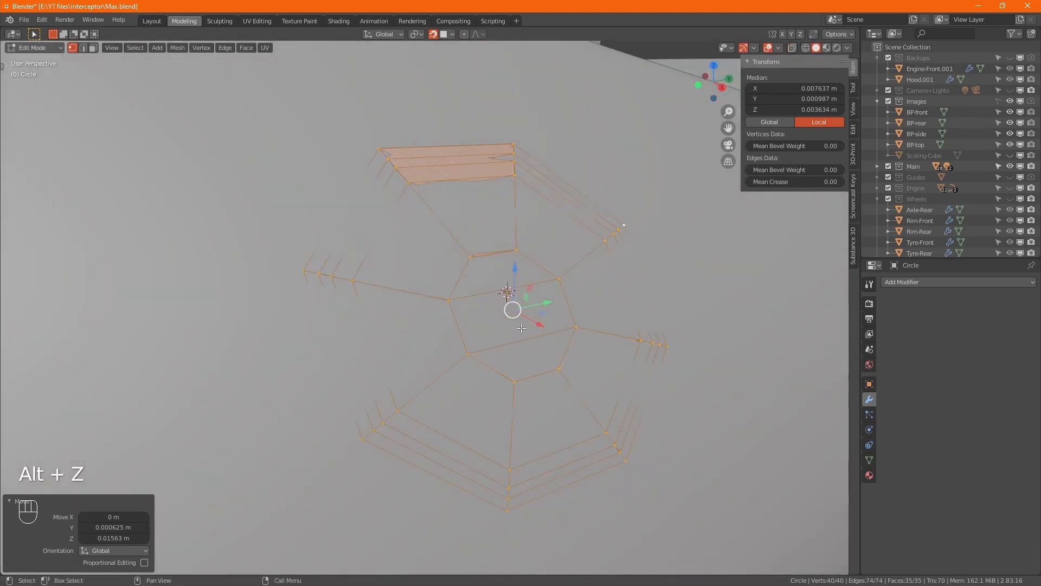
{"action": "left_click", "coordinate": [433, 34]}
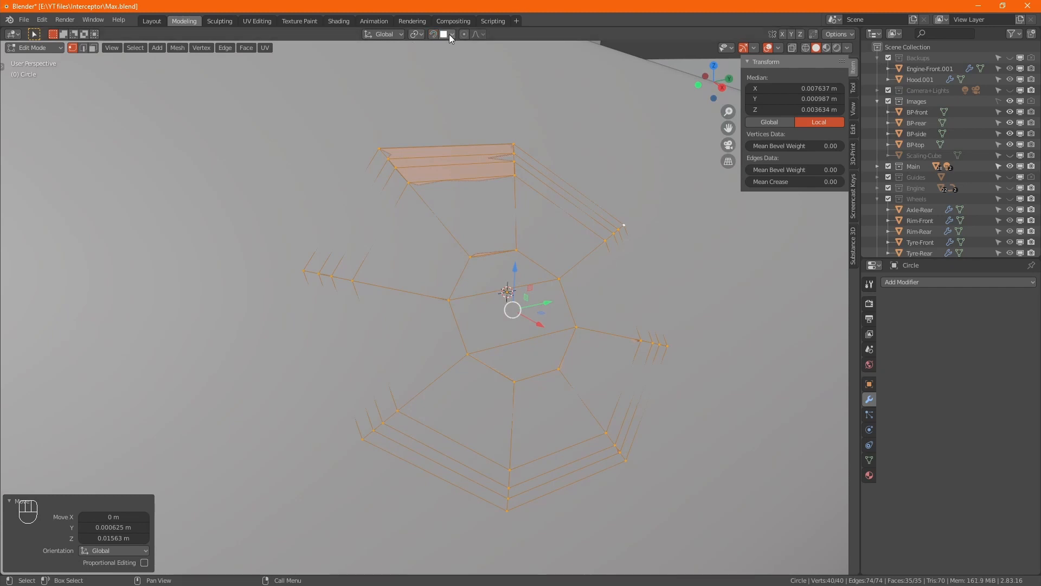
{"action": "left_click", "coordinate": [449, 34]}
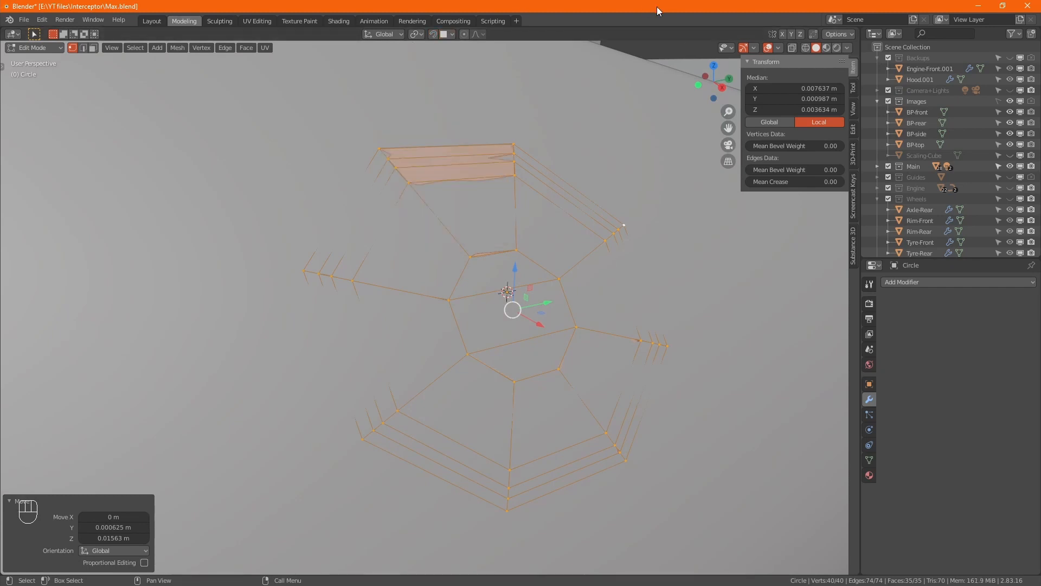
- Set the transform orientation to Normal and move the inner octagon with its surrounding faces about 0.0096 m outward along the normal
{"action": "middle_click_drag", "start_coordinate": [645, 226], "coordinate": [609, 226], "text": "alt"}
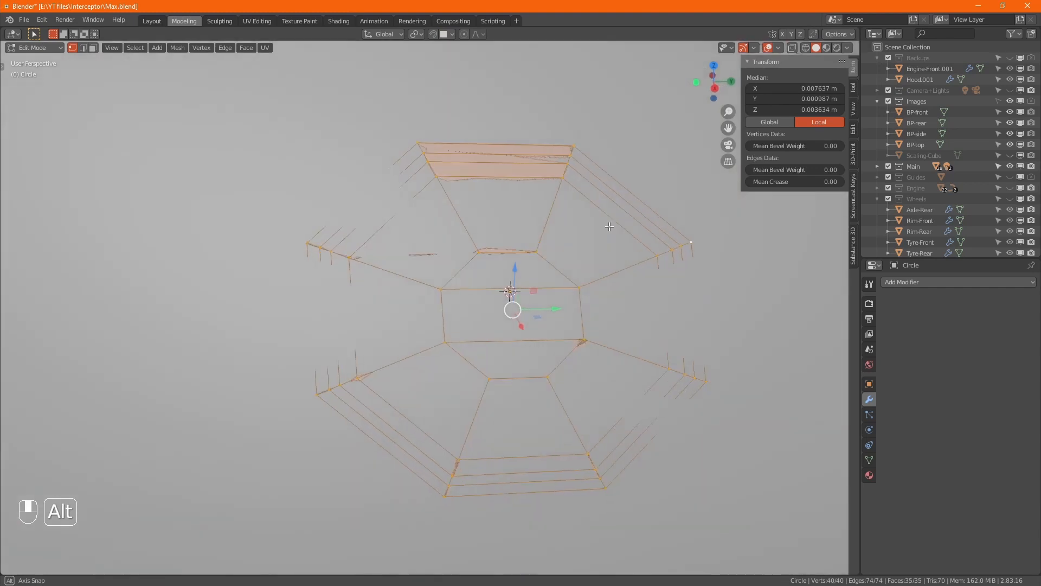
{"action": "middle_click_drag", "start_coordinate": [748, 256], "coordinate": [561, 228]}
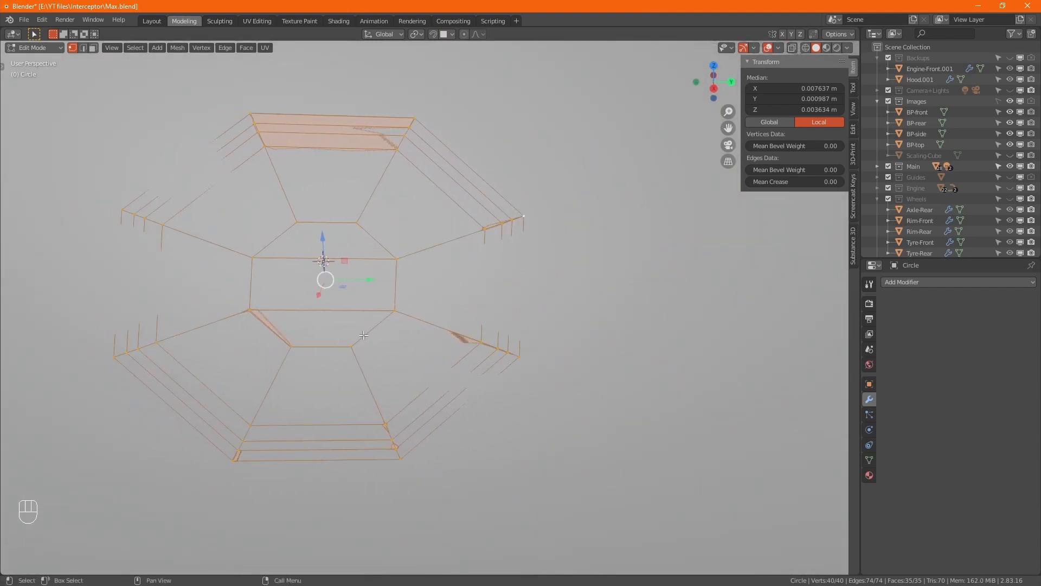
{"action": "left_click", "coordinate": [323, 228], "text": "alt"}
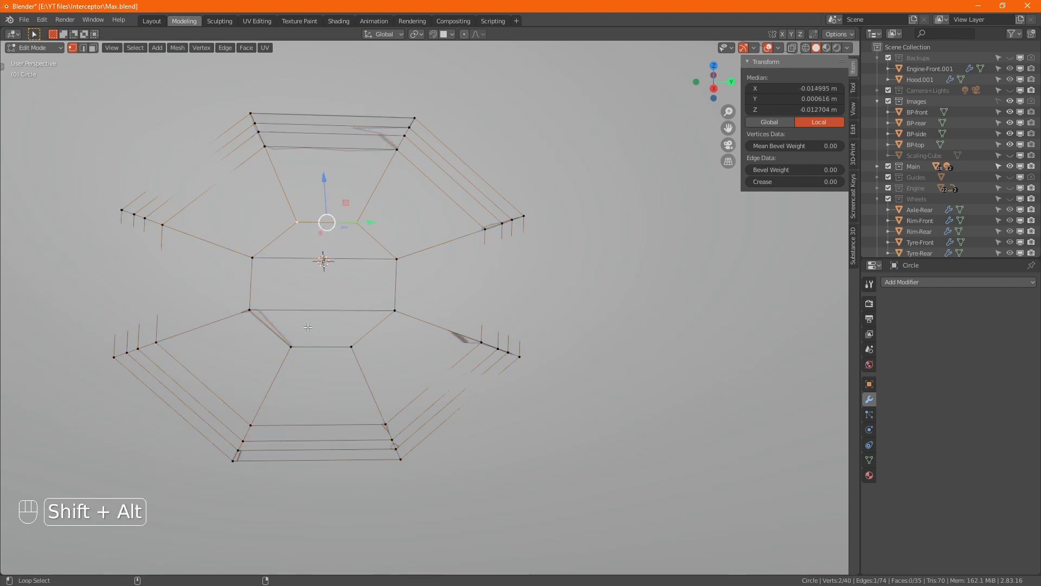
{"action": "left_click", "coordinate": [311, 341], "text": "alt+shift"}
{"action": "left_click", "coordinate": [256, 276], "text": "alt+shift"}
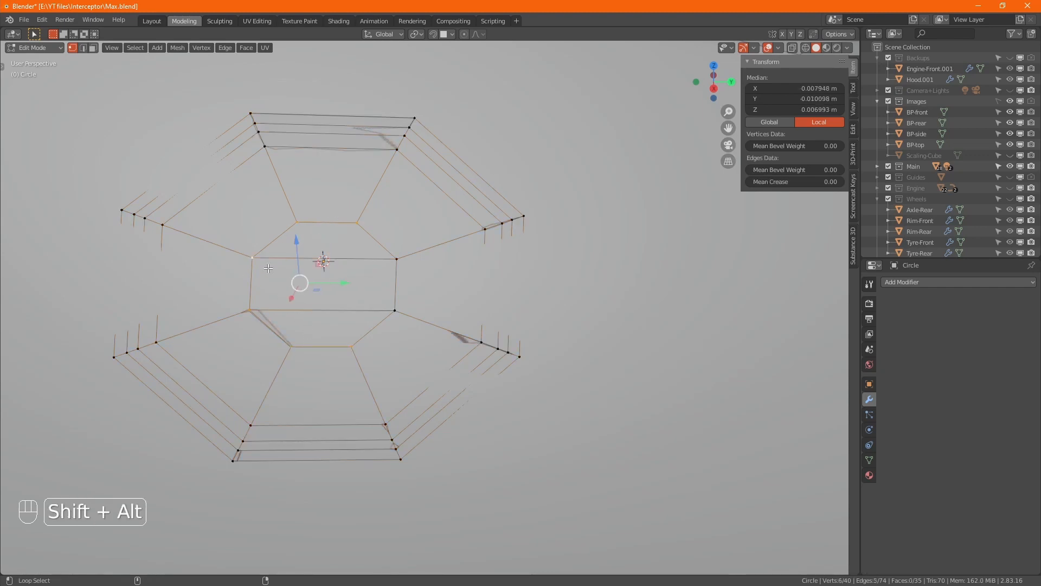
{"action": "left_click", "coordinate": [395, 278], "text": "alt+shift"}
{"action": "key", "text": "ctrl+KP_Add"}
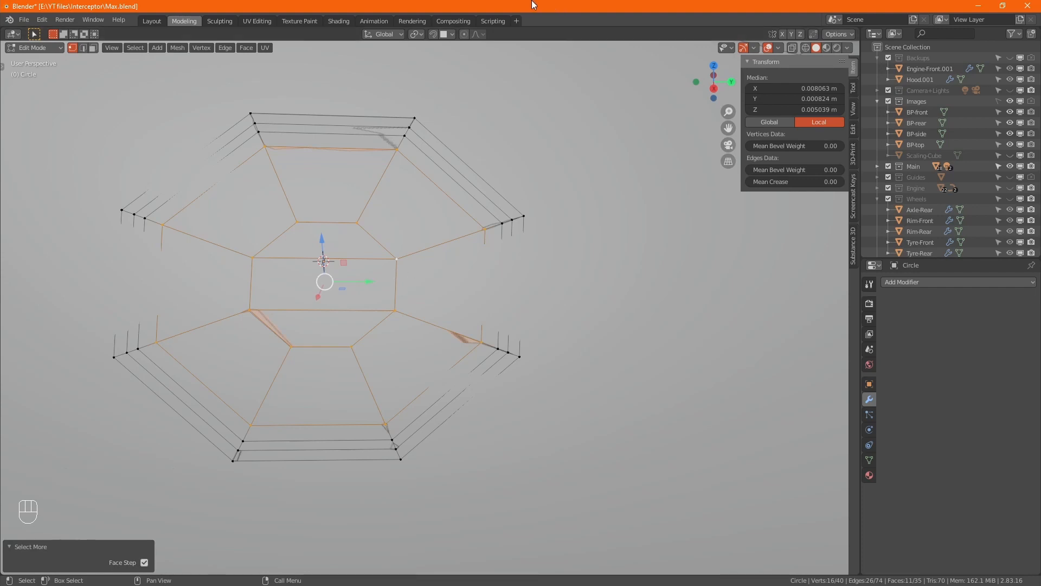
{"action": "left_click", "coordinate": [397, 35]}
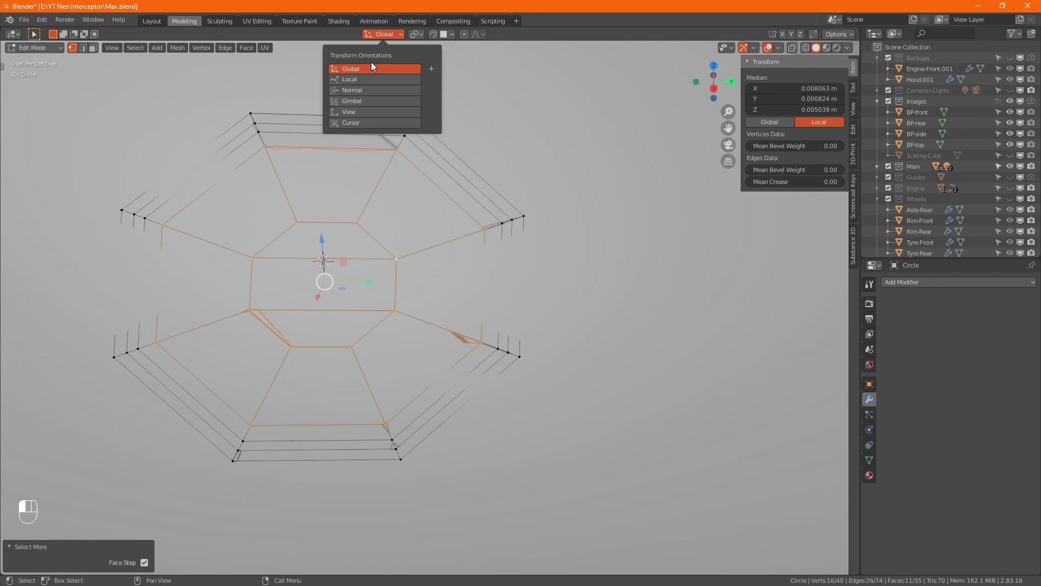
{"action": "left_click", "coordinate": [362, 90]}
{"action": "middle_click_drag", "start_coordinate": [361, 141], "coordinate": [343, 288], "text": "alt"}
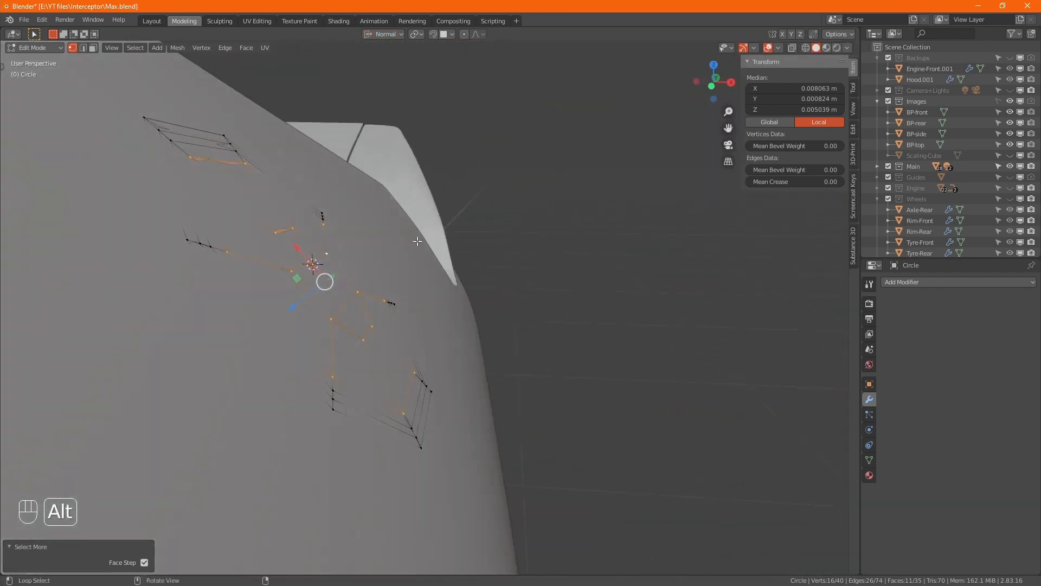
{"action": "left_click_drag", "start_coordinate": [297, 299], "coordinate": [320, 289]}
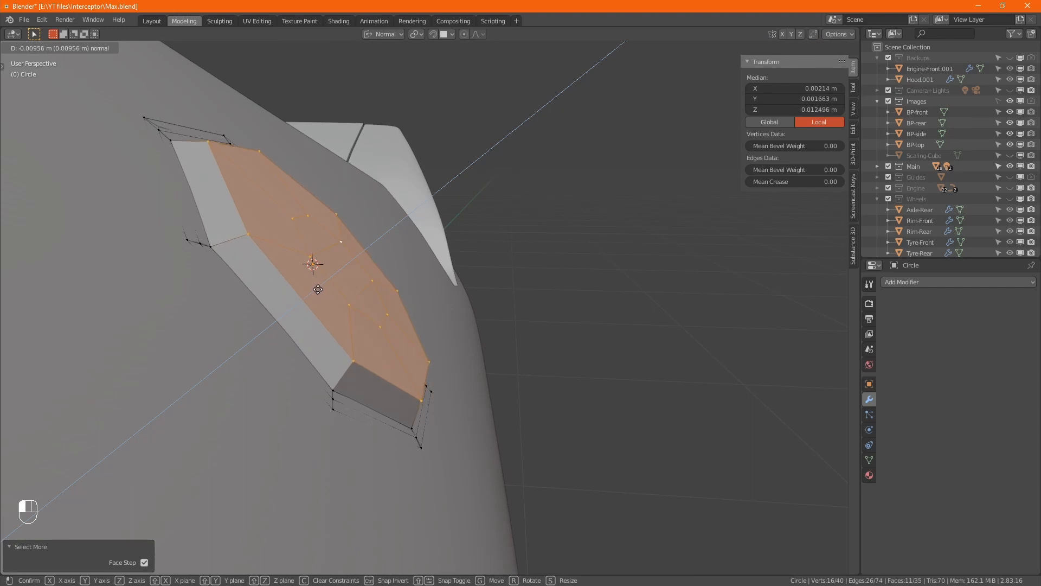
{"action": "left_click", "coordinate": [317, 289]}
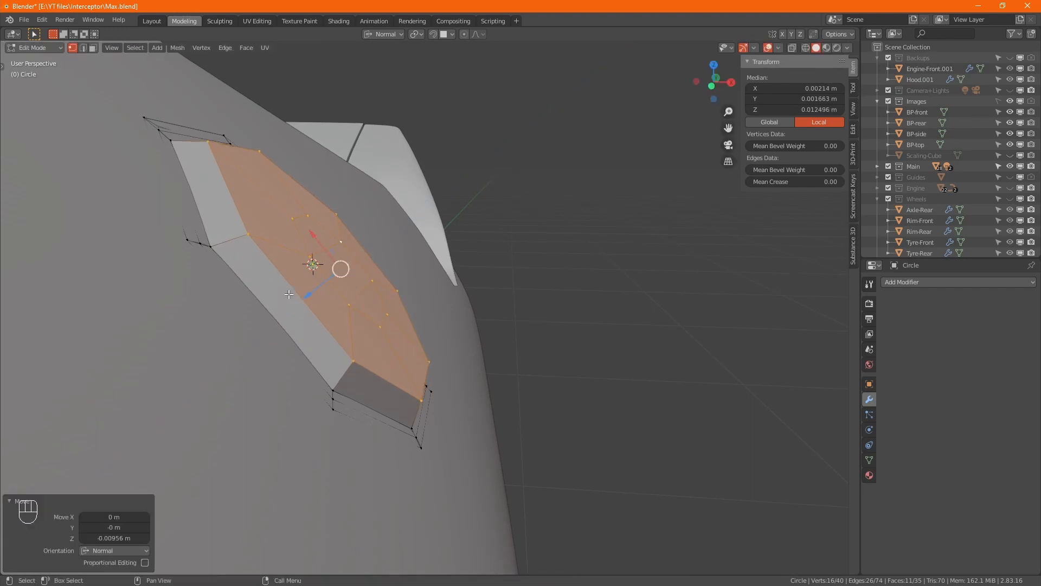
- Select the two outer edge loops of the patch and move them about 0.0067 m outward along the normal
{"action": "left_click", "coordinate": [248, 302], "text": "alt"}
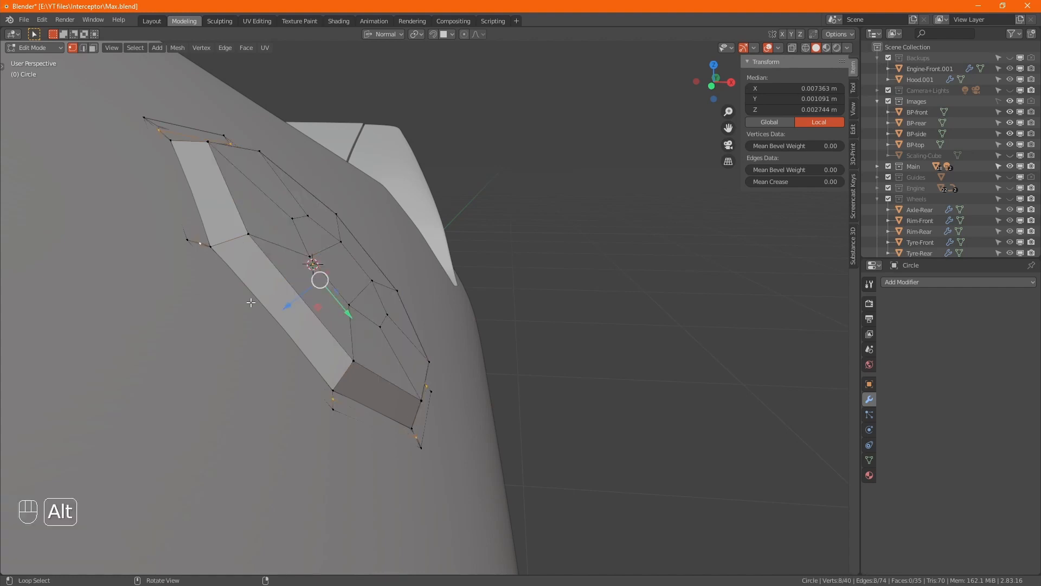
{"action": "left_click", "coordinate": [235, 302], "text": "alt+shift"}
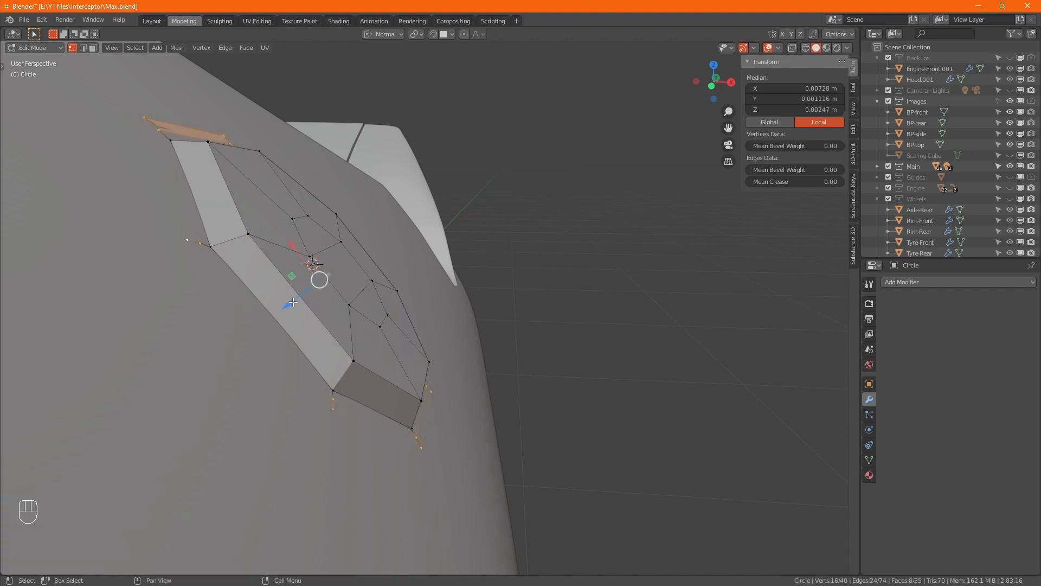
{"action": "left_click_drag", "start_coordinate": [293, 301], "coordinate": [311, 298]}
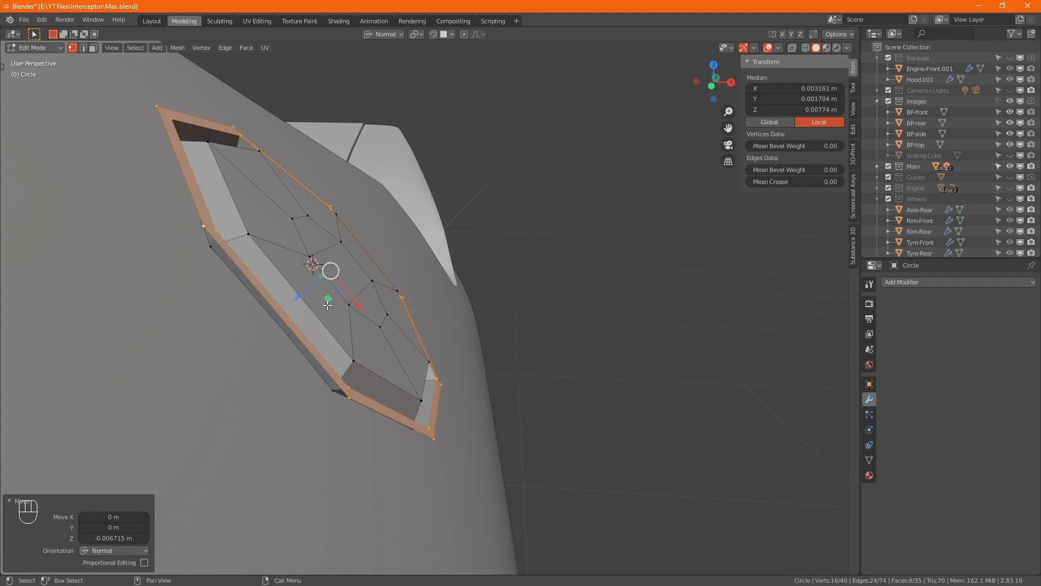
- Extrude the outermost edge loop in place, leaving the new loop unmoved
{"action": "left_click", "coordinate": [283, 317], "text": "alt"}
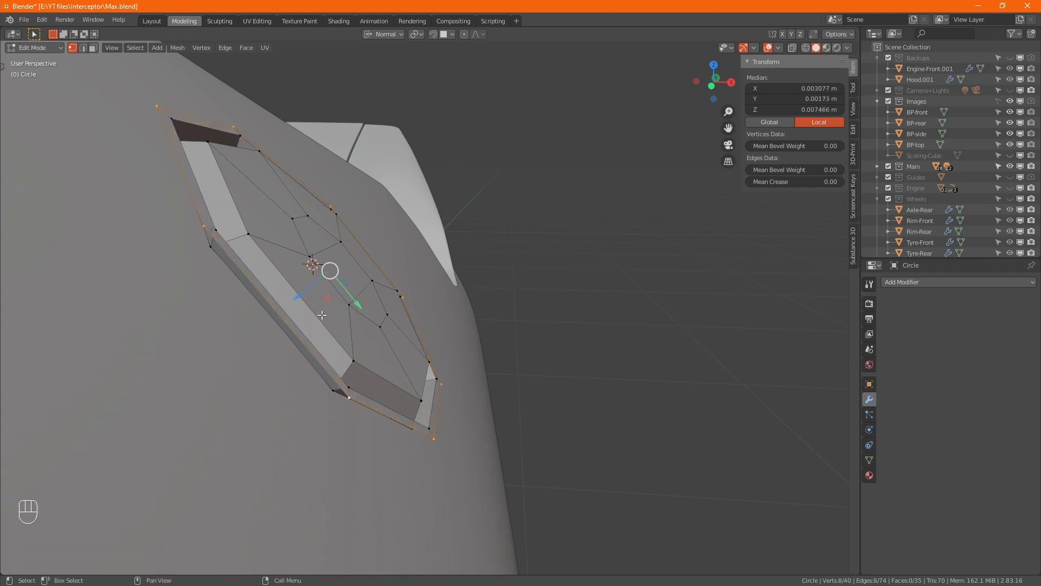
{"action": "key", "text": "e"}
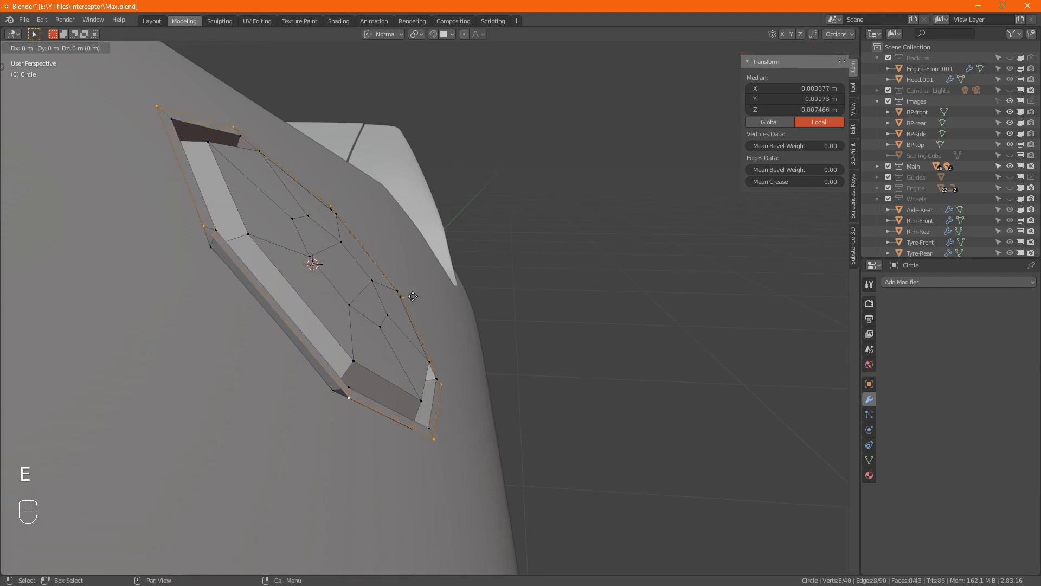
{"action": "key", "text": "z"}
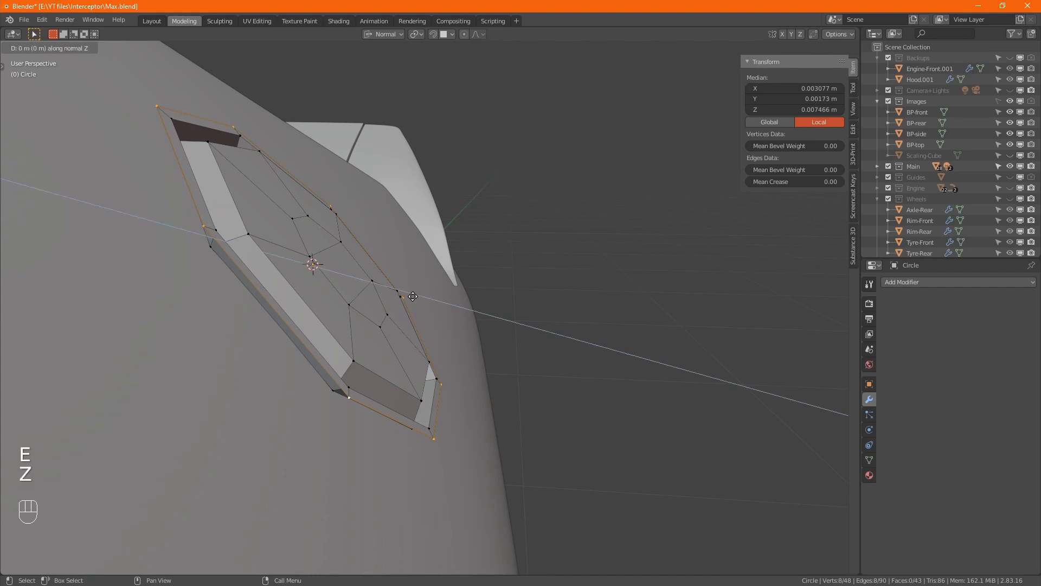
{"action": "key", "text": "y"}
{"action": "key", "text": "x"}
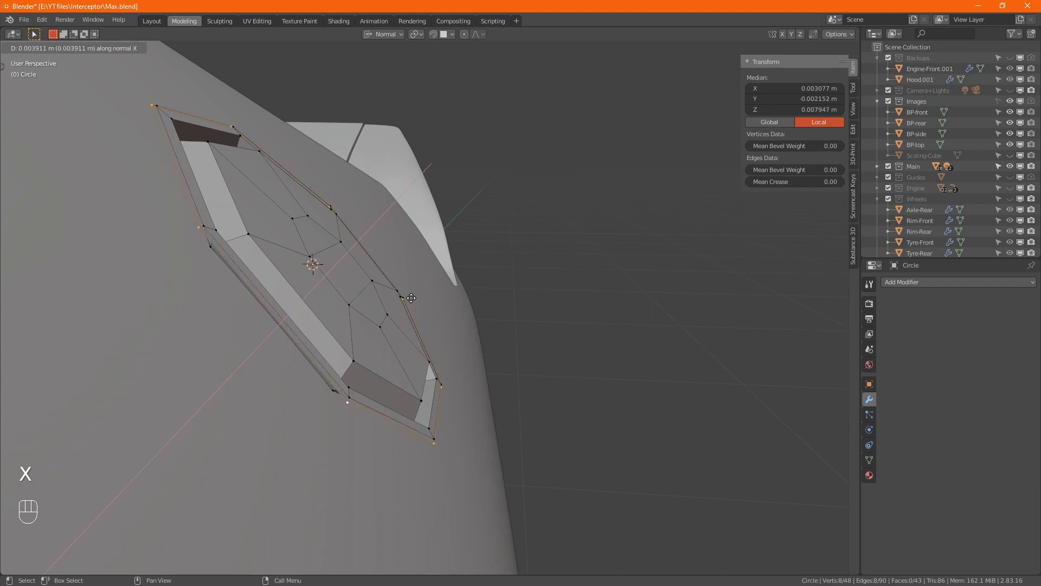
{"action": "right_click", "coordinate": [398, 301]}
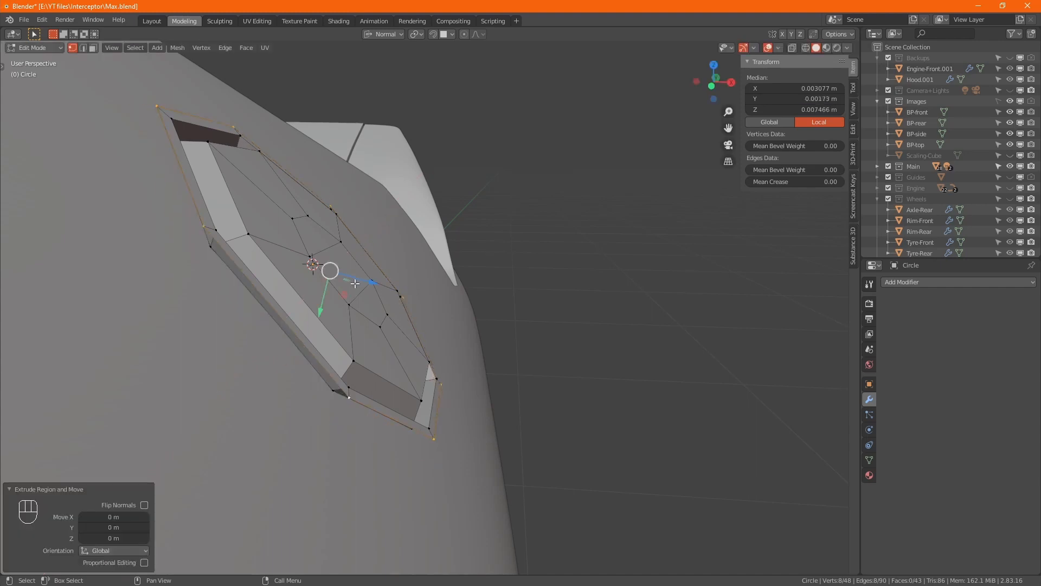
- Try to project the extruded outer loop onto the car body with a snapped move in place, and undo it
{"action": "key", "text": "alt"}
{"action": "middle_click_drag", "start_coordinate": [522, 156], "coordinate": [420, 204], "text": "alt"}
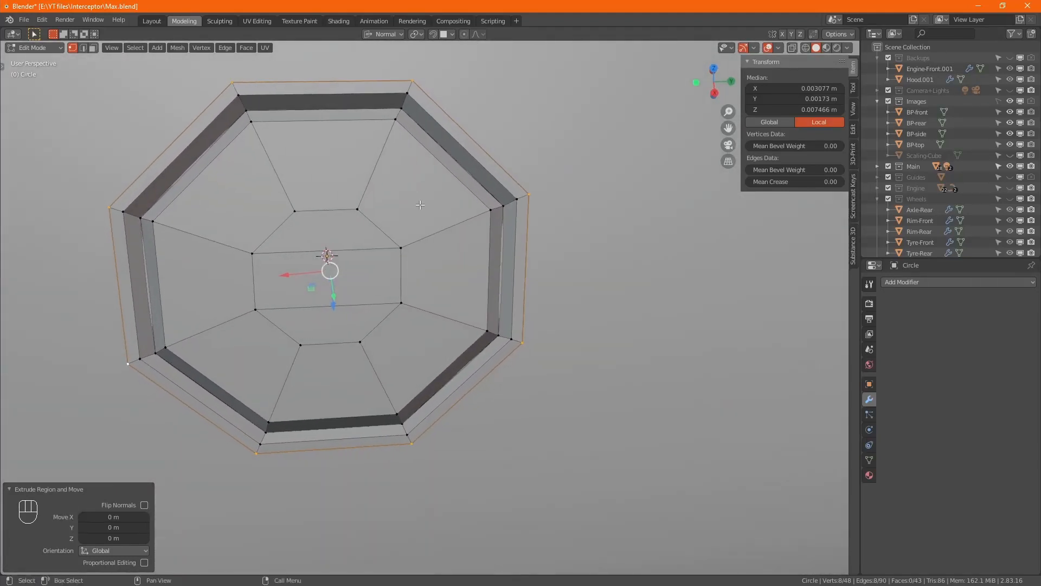
{"action": "key", "text": "g"}
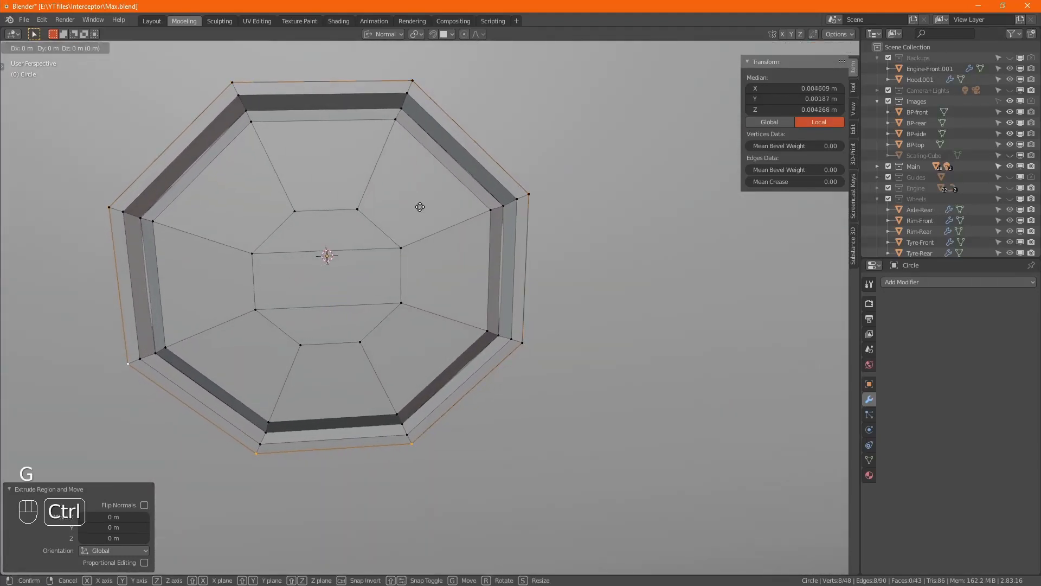
{"action": "key", "text": "ctrl+KP_Enter"}
{"action": "middle_click_drag", "start_coordinate": [420, 206], "coordinate": [458, 112], "text": "alt"}
{"action": "key", "text": "ctrl+z"}
- Project the extruded outer loop onto the car's side panel with a snapped move in place
{"action": "left_click", "coordinate": [452, 34]}
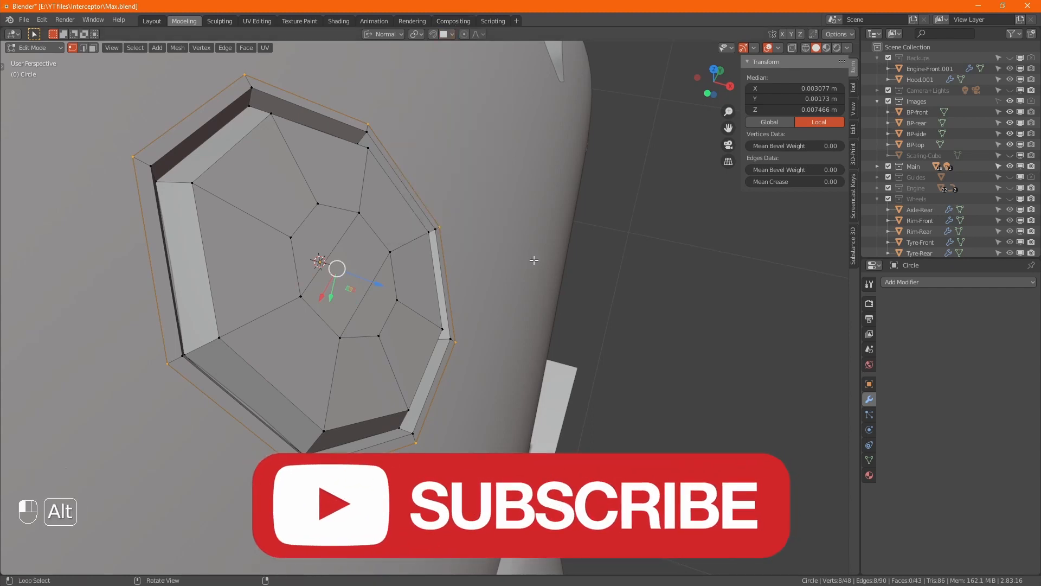
{"action": "middle_click_drag", "start_coordinate": [472, 223], "coordinate": [436, 250], "text": "alt"}
{"action": "key", "text": "g"}
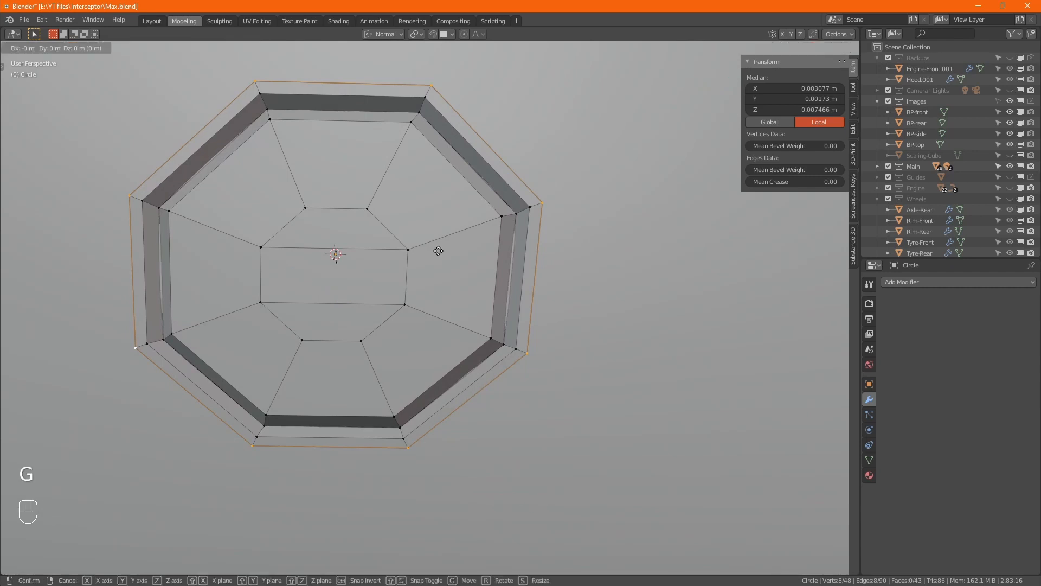
{"action": "key", "text": "ctrl+KP_Enter"}
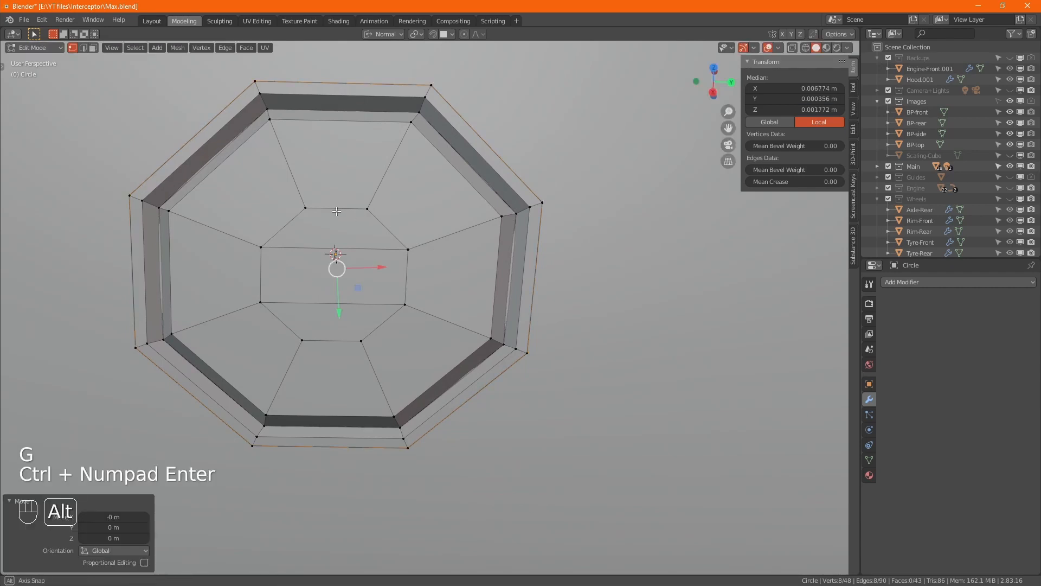
{"action": "middle_click_drag", "start_coordinate": [439, 251], "coordinate": [342, 209], "text": "alt"}
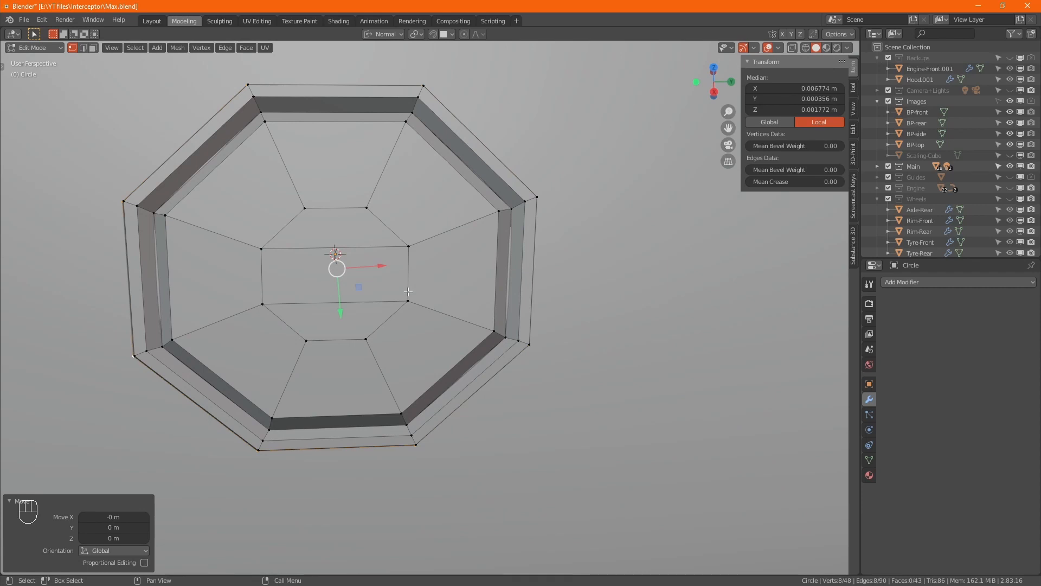
- Set the transform orientation to Global and inset one rearward recessed face together with its adjoining wall face by 0.005 m
{"action": "key", "text": "3"}
{"action": "left_click", "coordinate": [457, 268]}
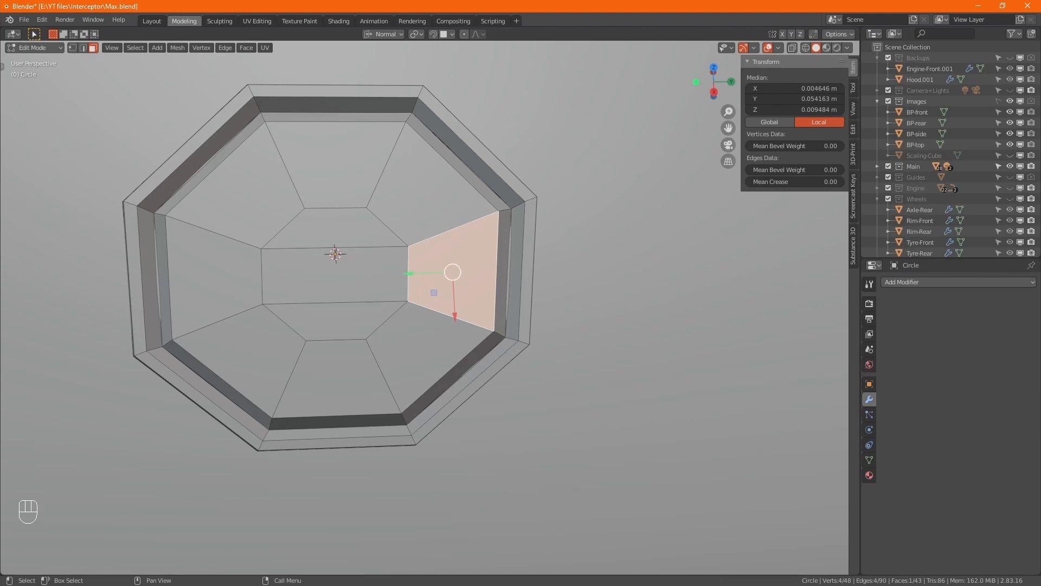
{"action": "middle_click_drag", "start_coordinate": [379, 325], "coordinate": [451, 310], "text": "alt"}
{"action": "left_click", "coordinate": [458, 329], "text": "shift"}
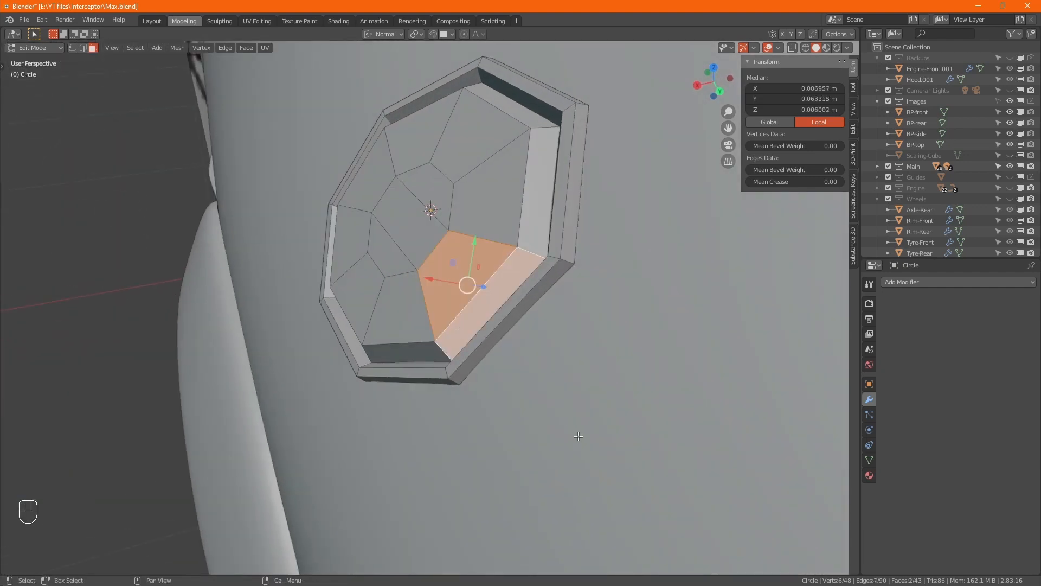
{"action": "left_click", "coordinate": [395, 33]}
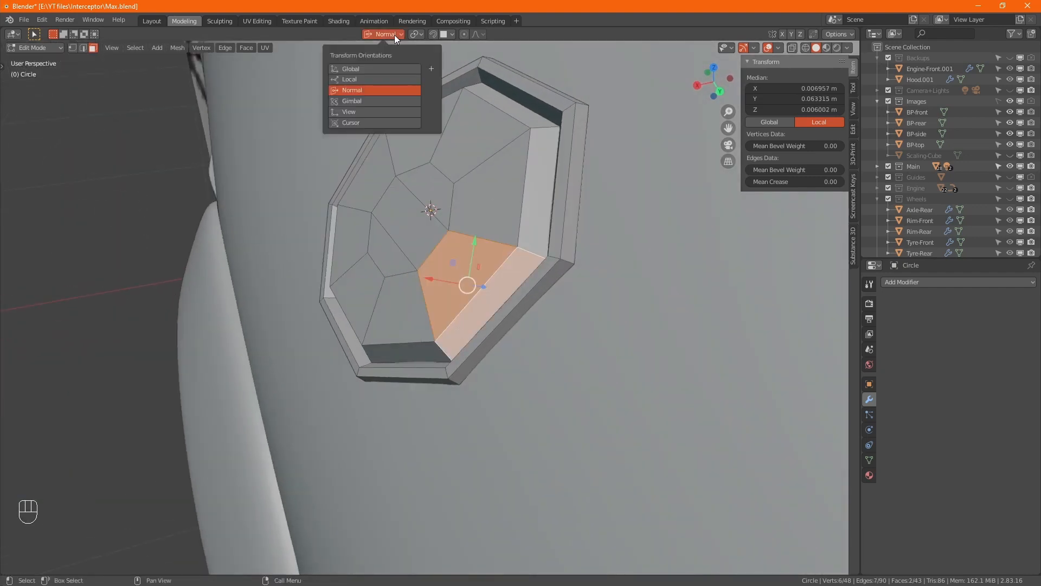
{"action": "left_click", "coordinate": [379, 70]}
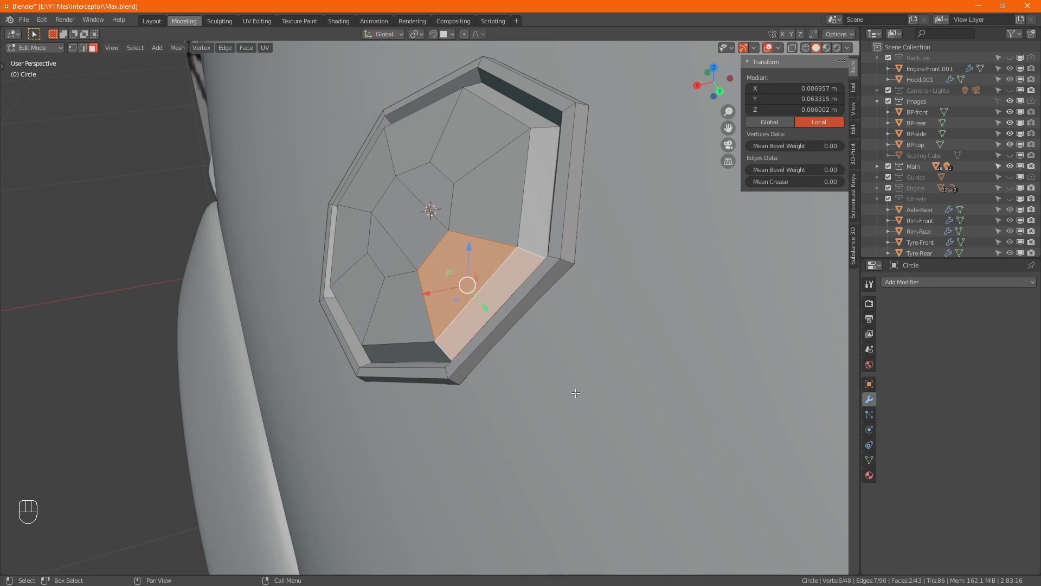
{"action": "key", "text": "i"}
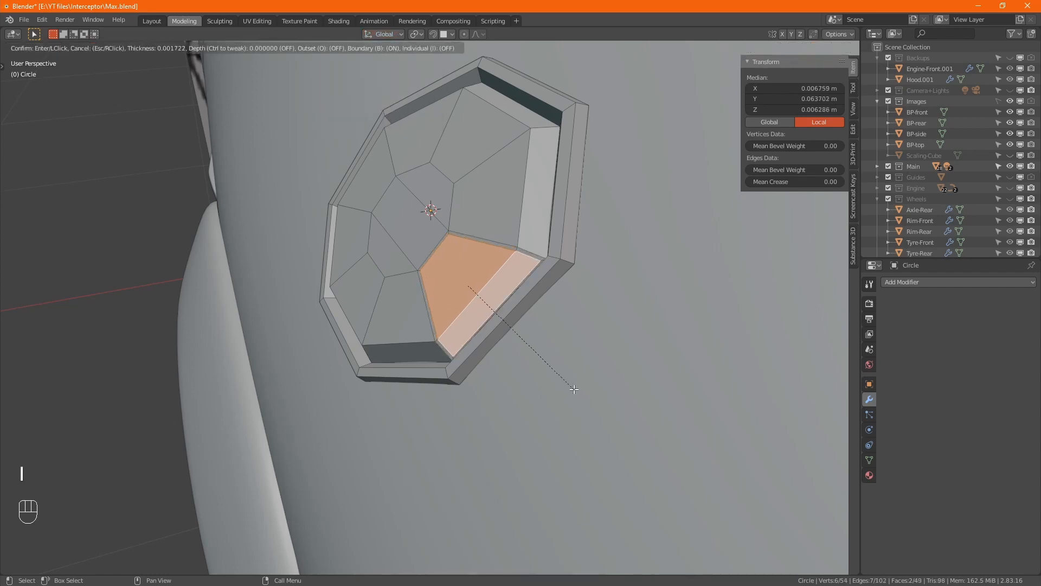
{"action": "left_click", "coordinate": [568, 384]}
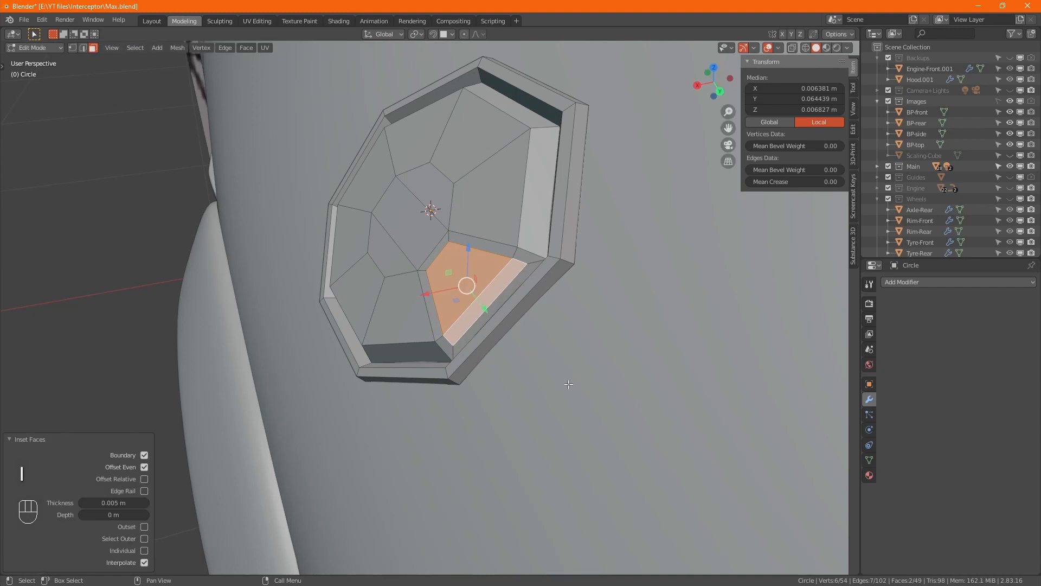
- Leave mesh editing and shade the fuel-cap patch smooth
{"action": "key", "text": "Tab"}
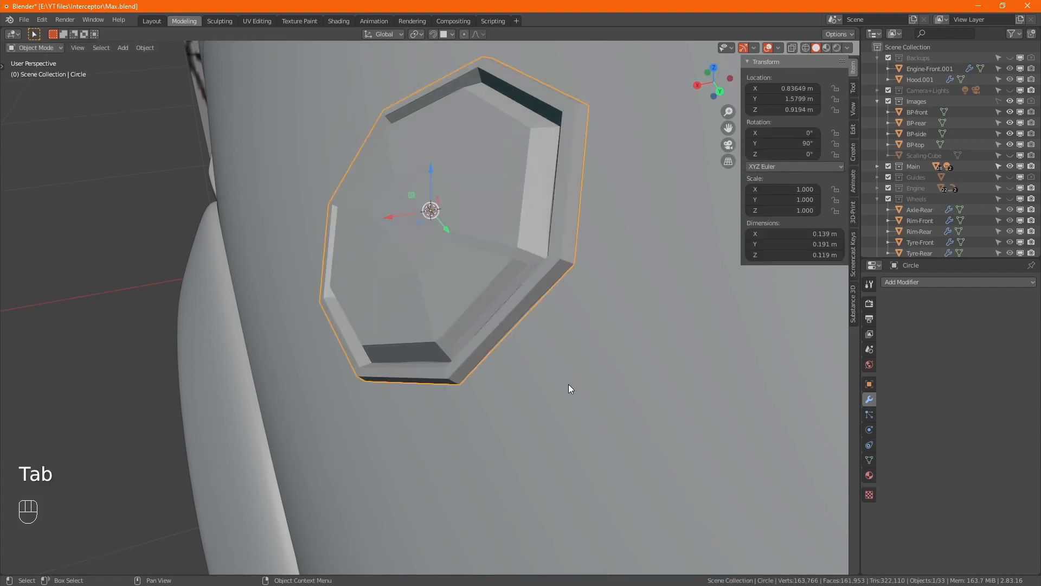
{"action": "right_click", "coordinate": [510, 201]}
{"action": "left_click", "coordinate": [506, 200]}
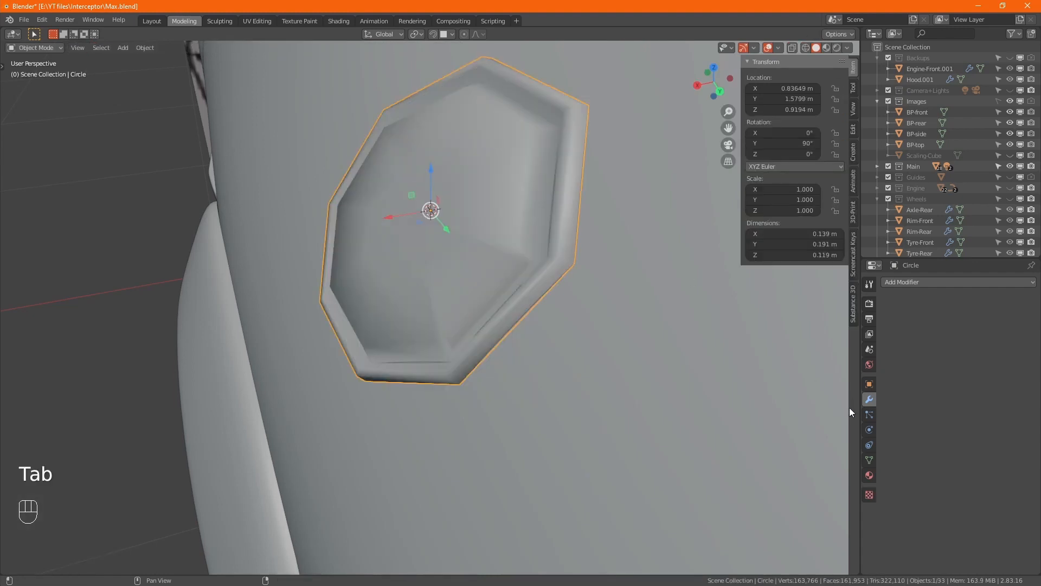
- Add a Subdivision Surface modifier with viewport level 2 to the patch and enable Auto Smooth for its normals
{"action": "left_click", "coordinate": [907, 283]}
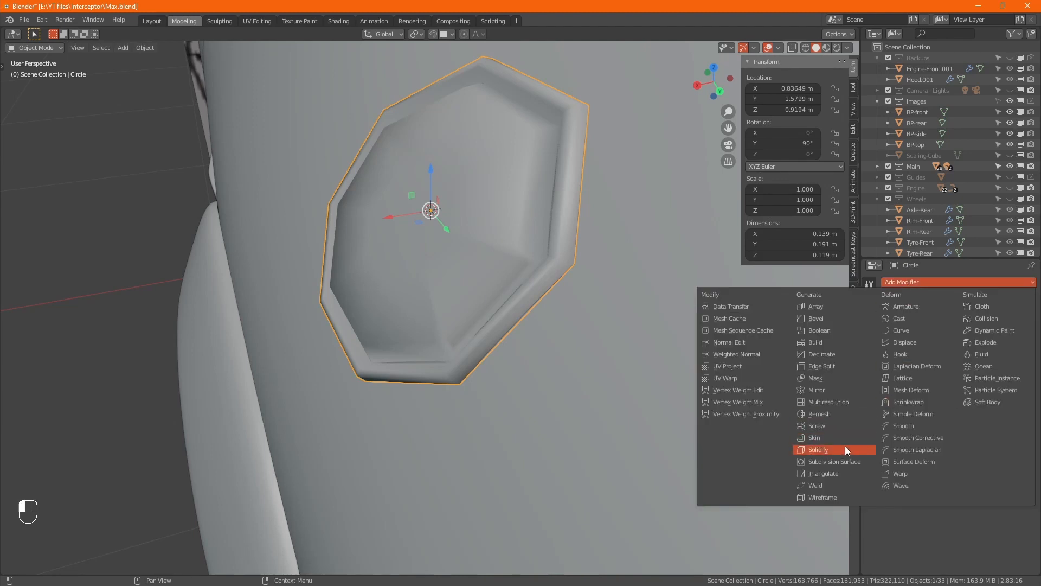
{"action": "left_click", "coordinate": [838, 462]}
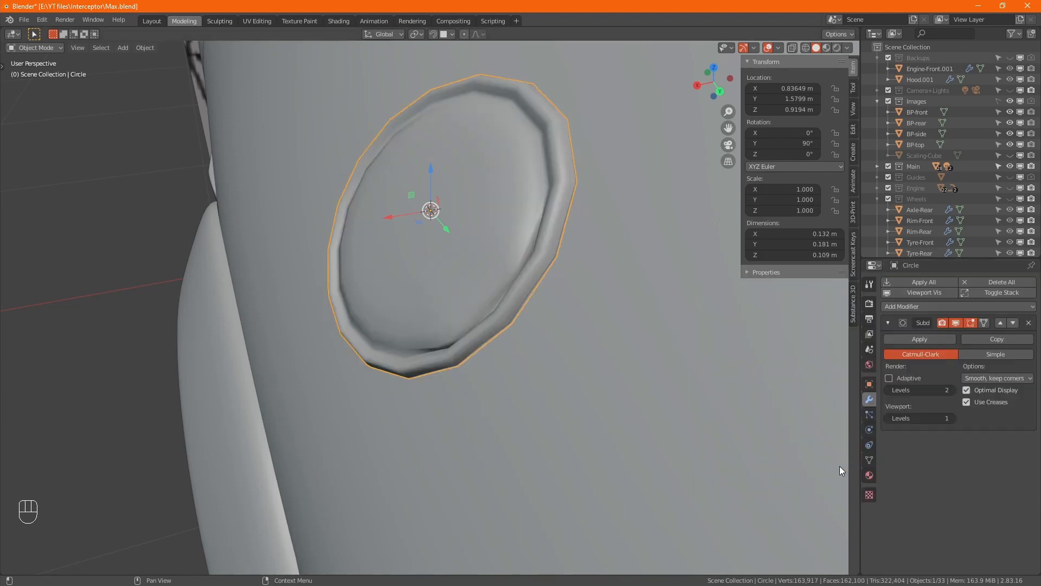
{"action": "left_click", "coordinate": [952, 417]}
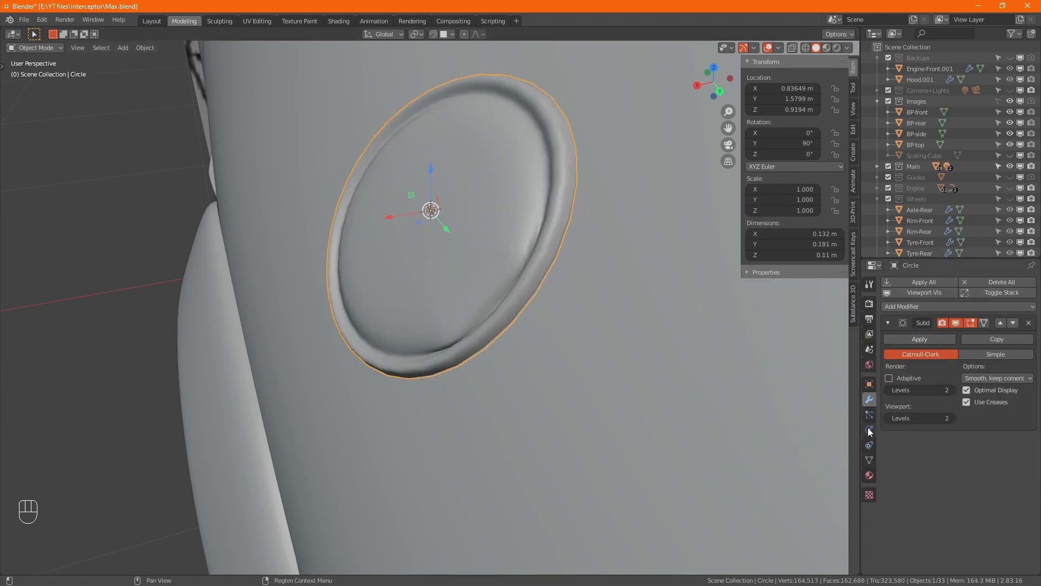
{"action": "left_click", "coordinate": [869, 459]}
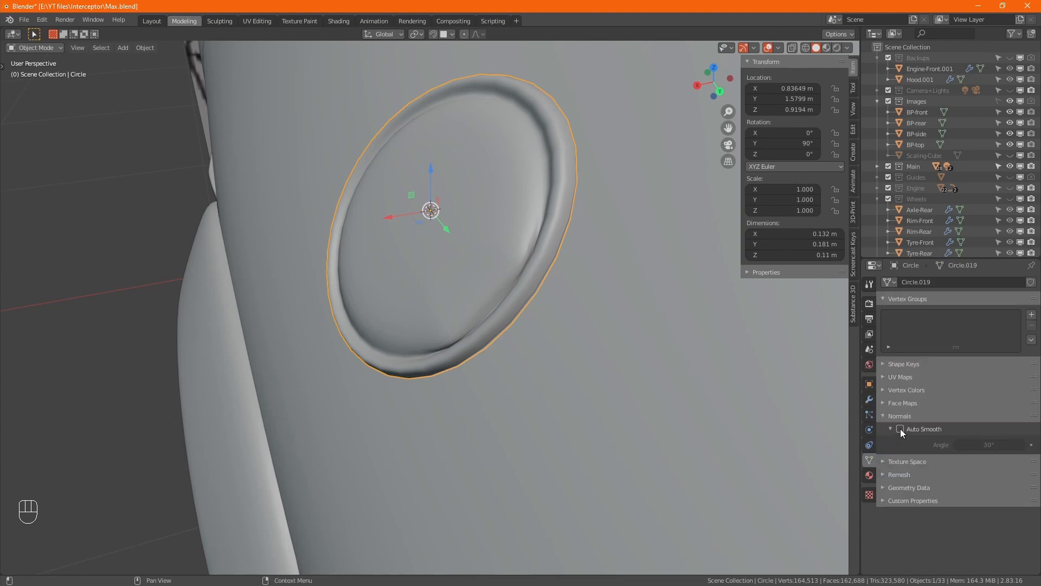
{"action": "left_click", "coordinate": [900, 429]}
- Try to move the inset recessed face by -0.00291 m along its normal using the Normal transform orientation
{"action": "middle_click_drag", "start_coordinate": [513, 308], "coordinate": [502, 330], "text": "alt"}
{"action": "key", "text": "Tab"}
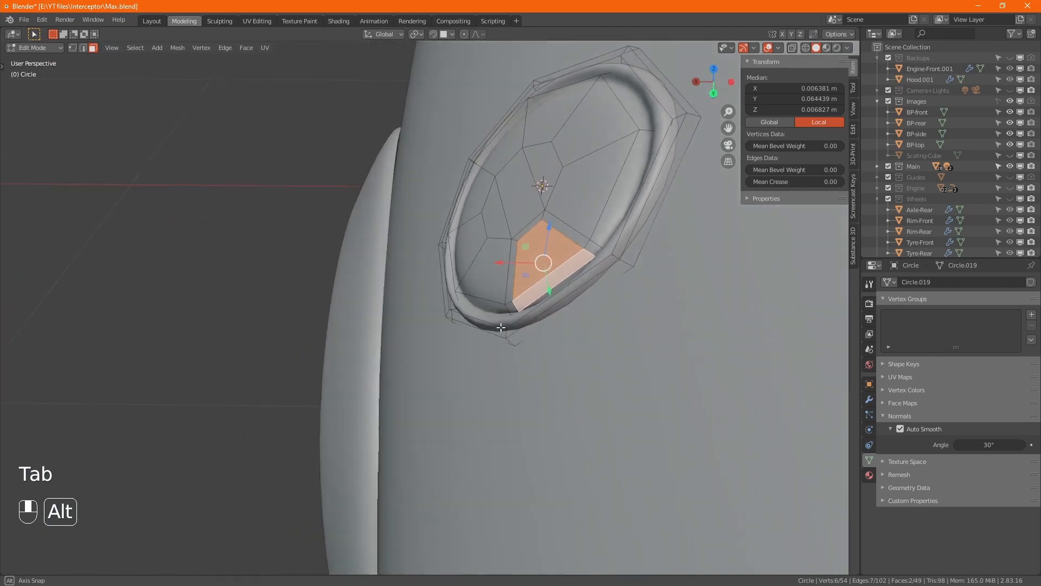
{"action": "scroll", "coordinate": [545, 265], "scroll_direction": "up", "scroll_amount": 12}
{"action": "scroll", "coordinate": [545, 266], "scroll_direction": "down", "scroll_amount": 9}
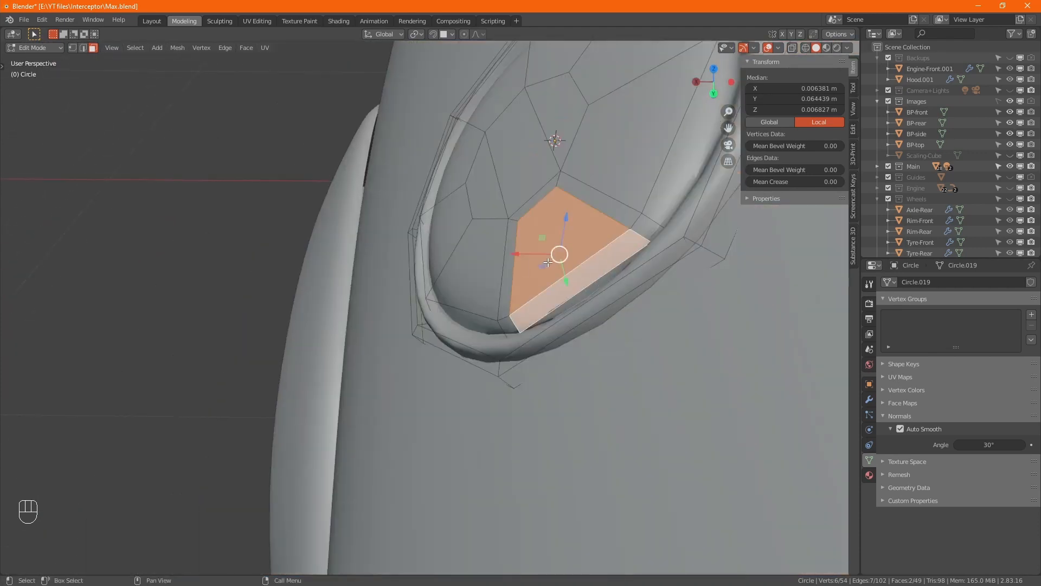
{"action": "left_click", "coordinate": [548, 261]}
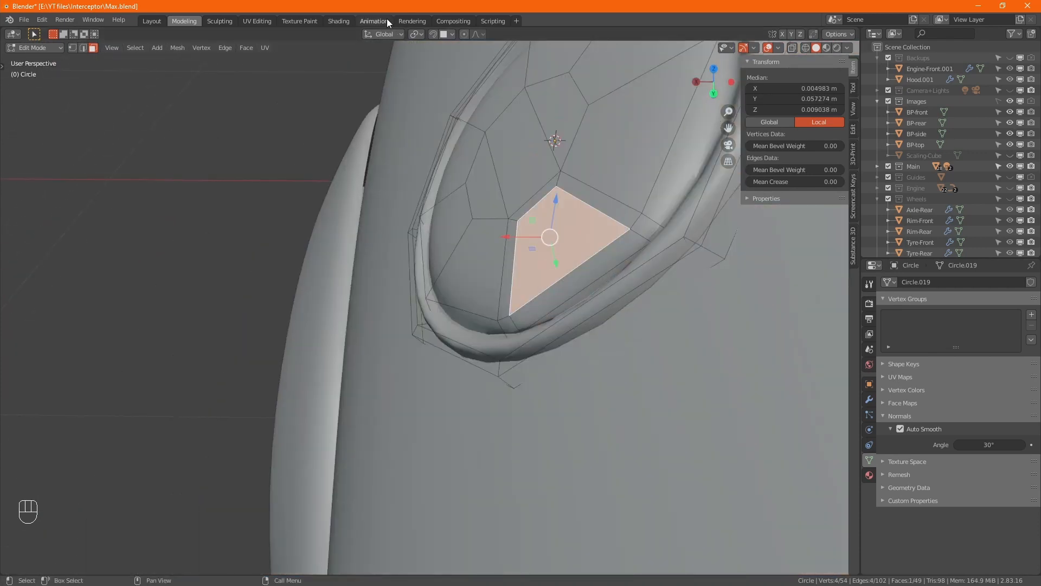
{"action": "left_click", "coordinate": [386, 35]}
{"action": "left_click", "coordinate": [370, 90]}
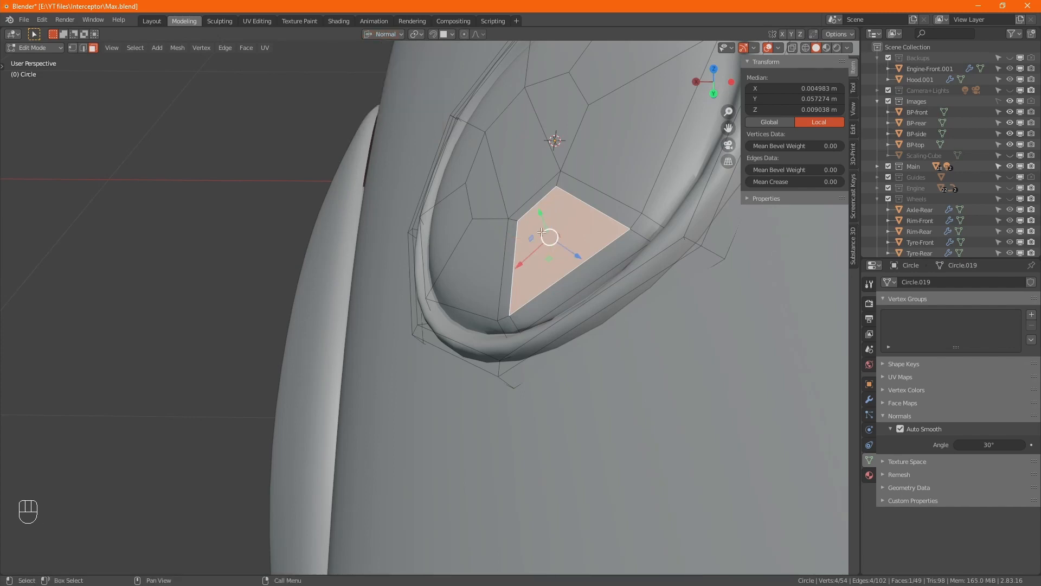
{"action": "middle_click_drag", "start_coordinate": [583, 259], "coordinate": [562, 247], "text": "alt"}
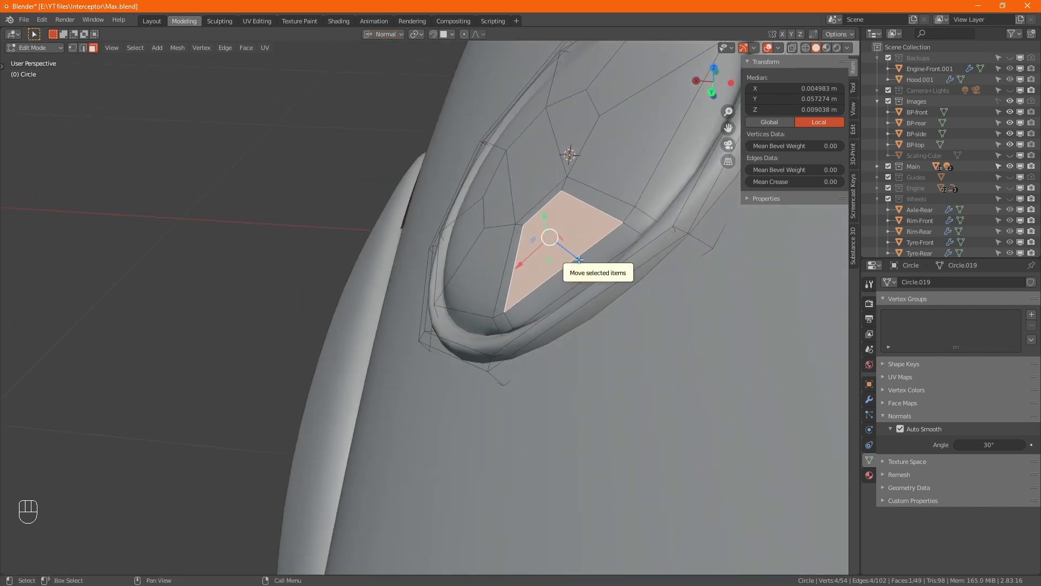
{"action": "left_click_drag", "start_coordinate": [578, 261], "coordinate": [569, 253]}
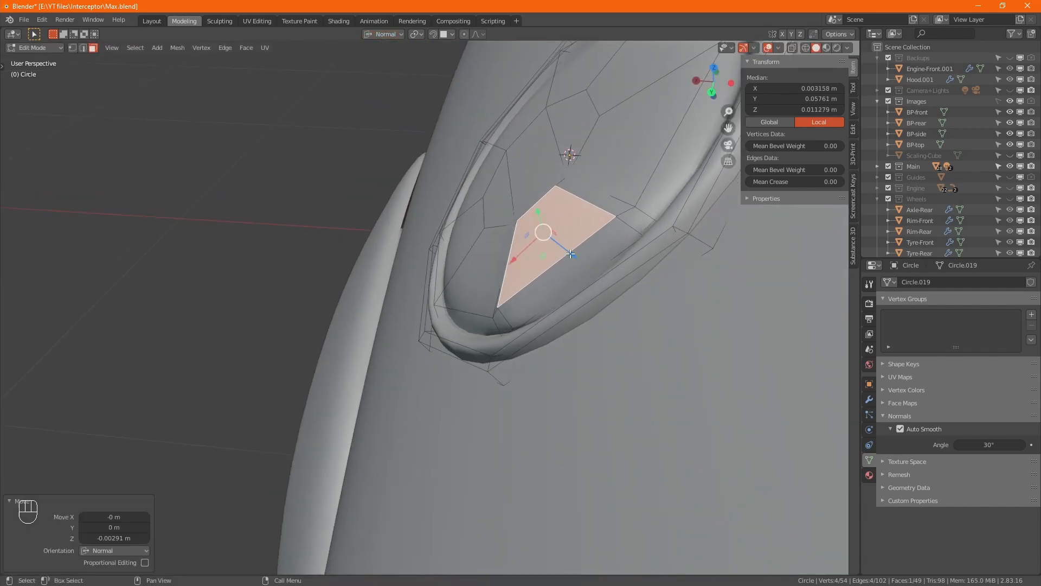
- Switch to the reference image board and examine the fuel cap in the car's side and rear photos
{"action": "middle_click_drag", "start_coordinate": [460, 238], "coordinate": [8, 446], "text": "alt"}
{"action": "key", "text": "Tab"}
{"action": "scroll", "coordinate": [635, 271], "scroll_direction": "down", "scroll_amount": 6}
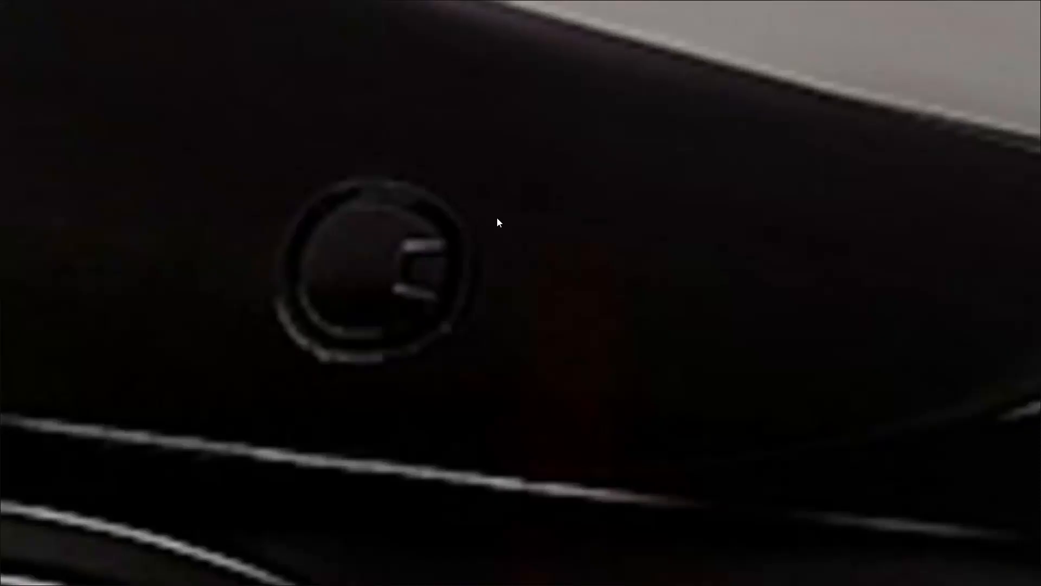
{"action": "scroll", "coordinate": [435, 279], "scroll_direction": "down", "scroll_amount": 7}
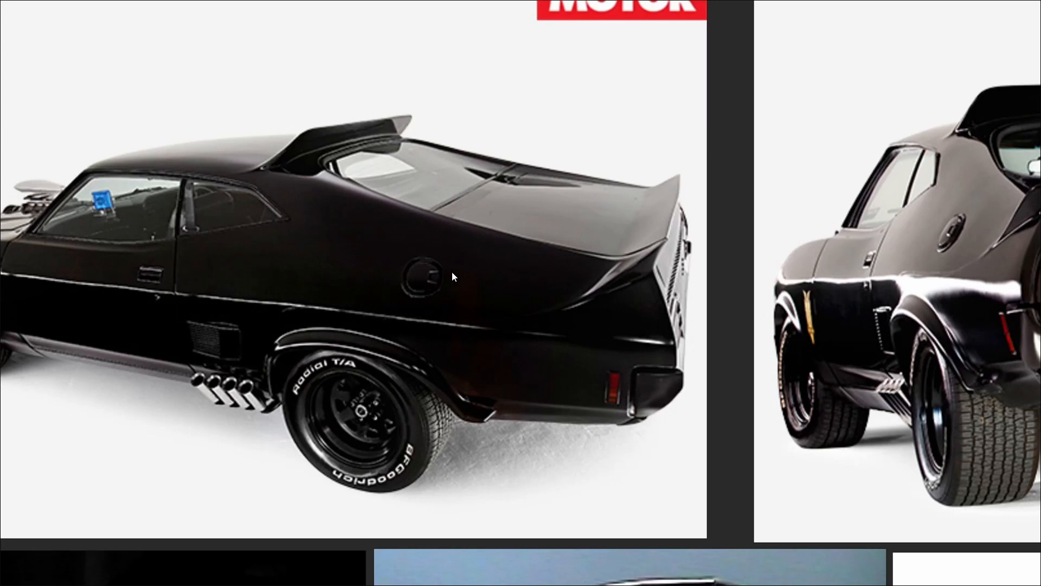
{"action": "left_click_drag", "start_coordinate": [938, 223], "coordinate": [624, 236]}
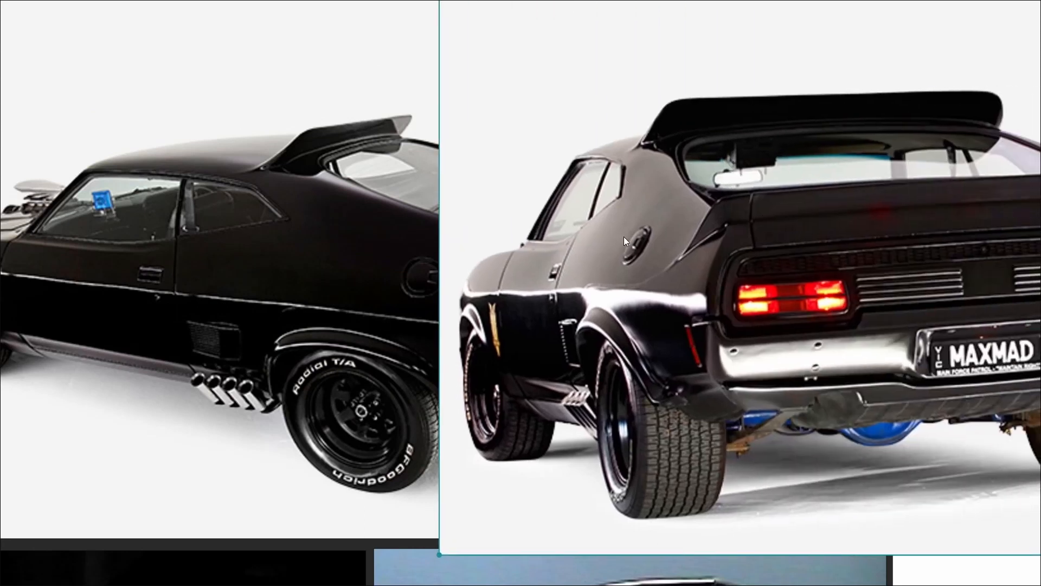
{"action": "key", "text": "ctrl+z"}
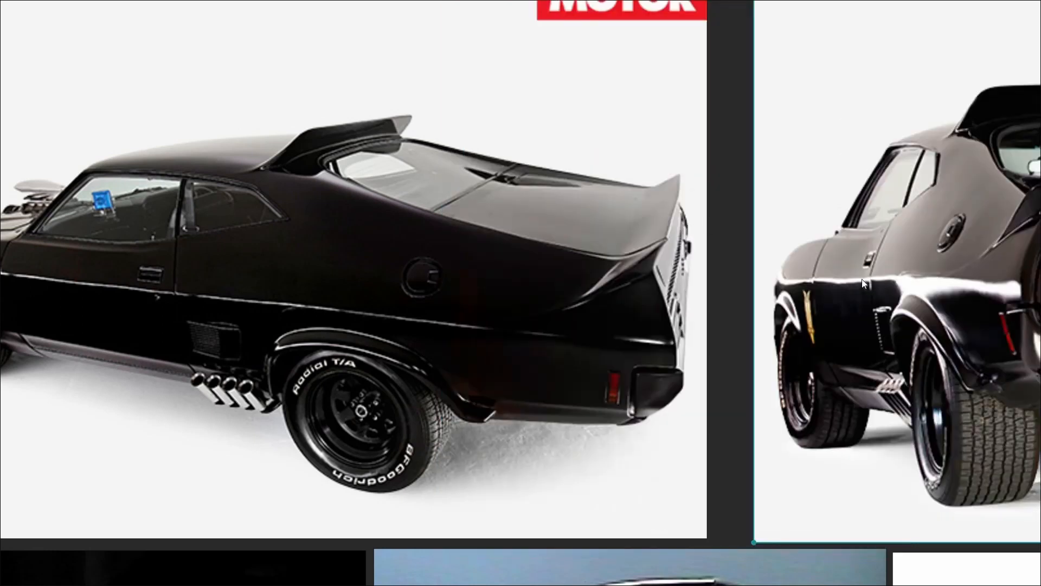
{"action": "middle_click_drag", "start_coordinate": [863, 283], "coordinate": [388, 287]}
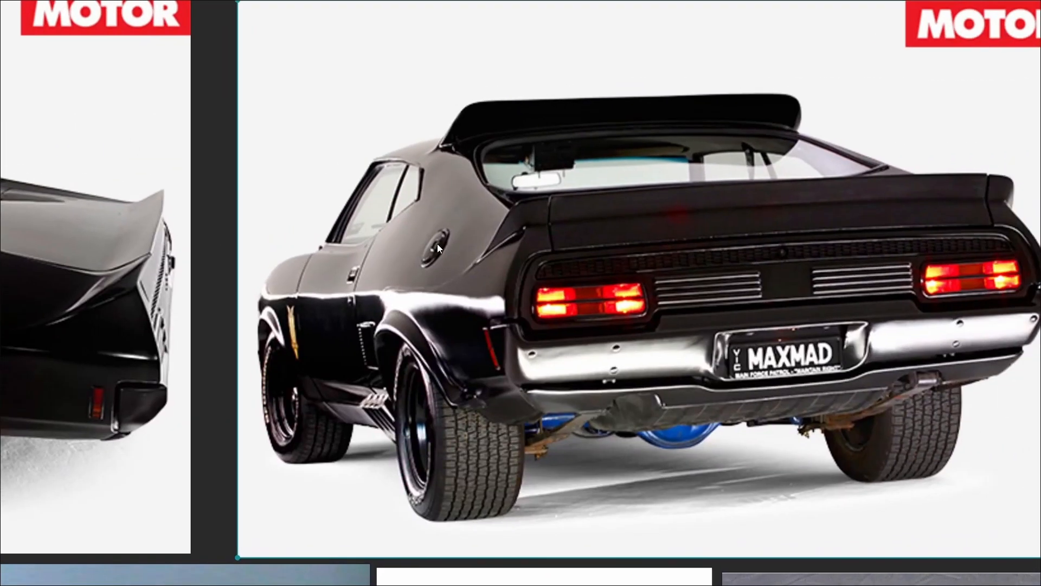
{"action": "scroll", "coordinate": [437, 243], "scroll_direction": "up", "scroll_amount": 8}
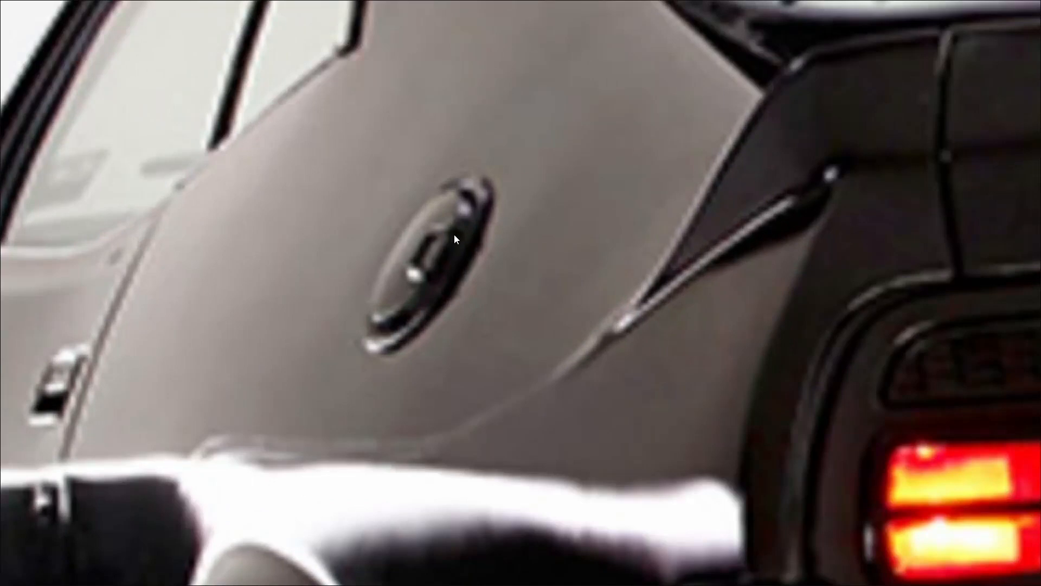
{"action": "key", "text": "alt+Tab"}
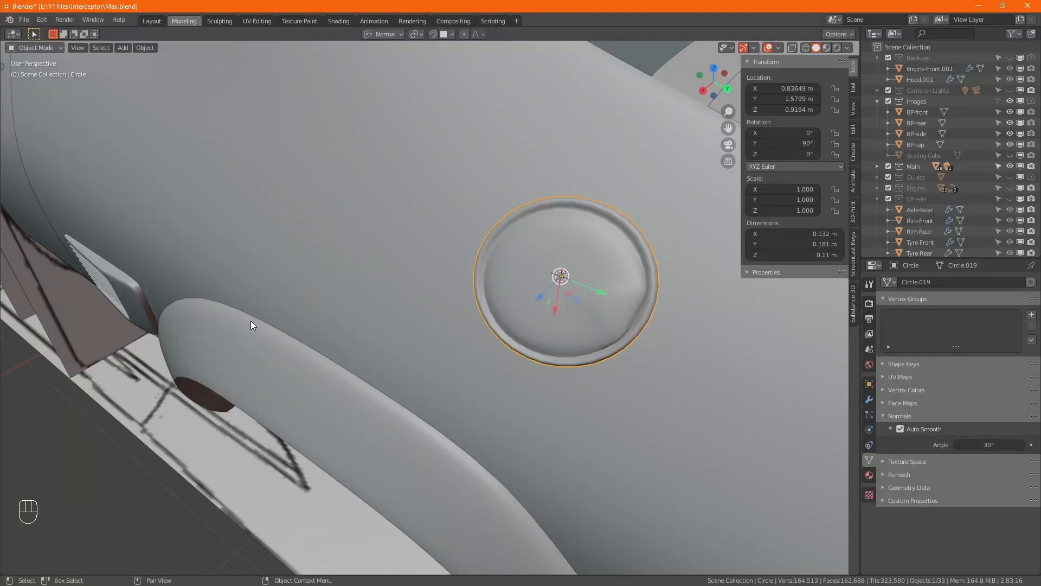
- Return to Blender and undo the inset face's move along with the change to Normal orientation
{"action": "key", "text": "Tab"}
{"action": "scroll", "coordinate": [511, 293], "scroll_direction": "up", "scroll_amount": 5}
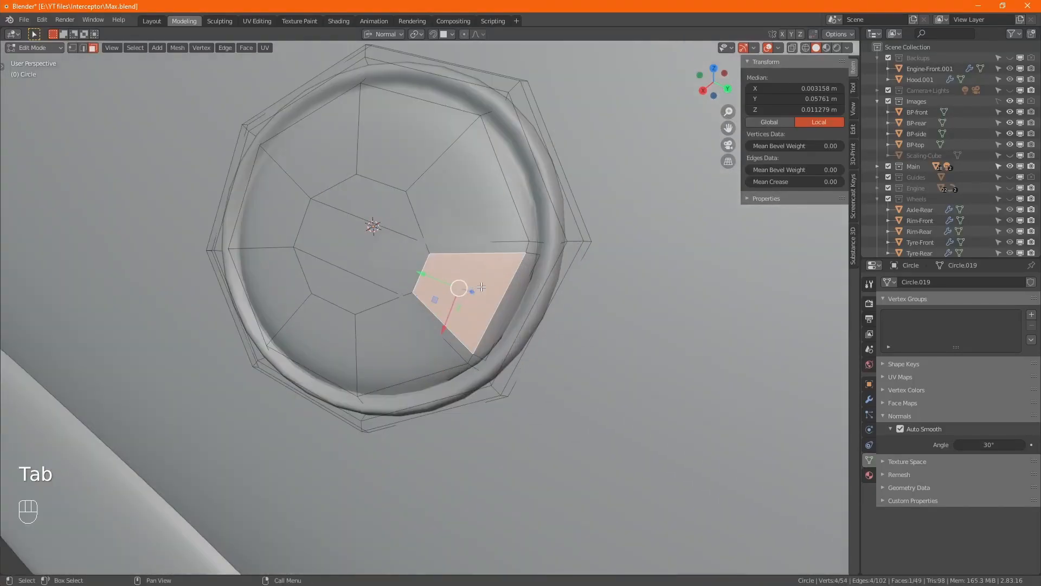
{"action": "key", "text": "ctrl+z"}
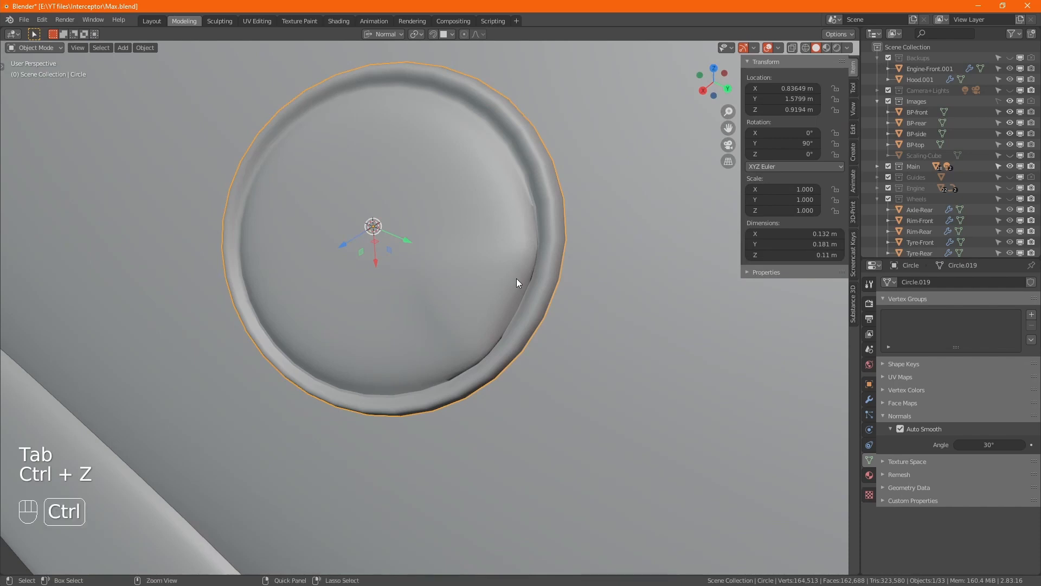
{"action": "key", "text": "ctrl+z"}
{"action": "key", "text": "ctrl+z"}
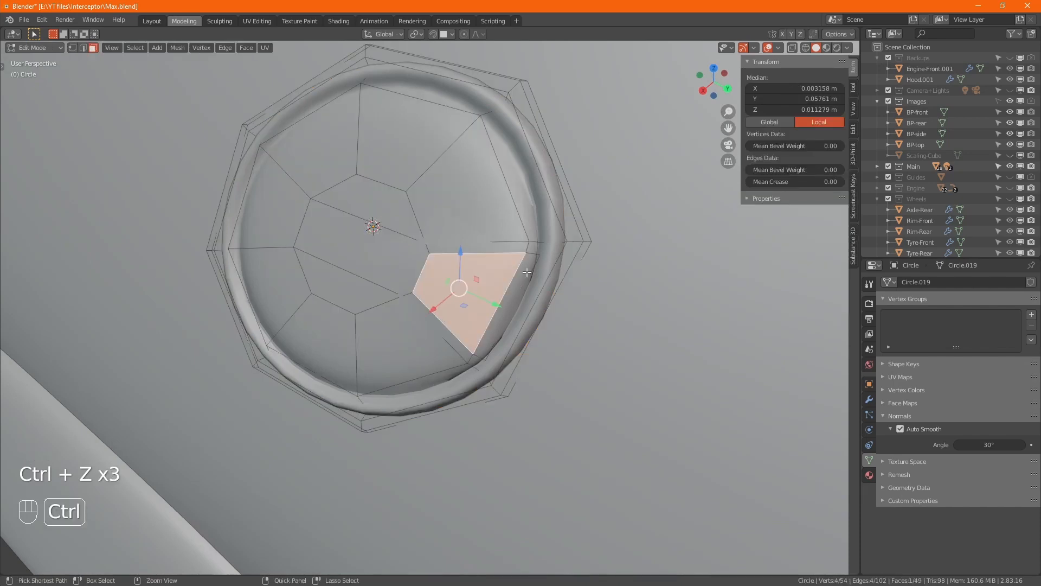
{"action": "key", "text": "ctrl+z"}
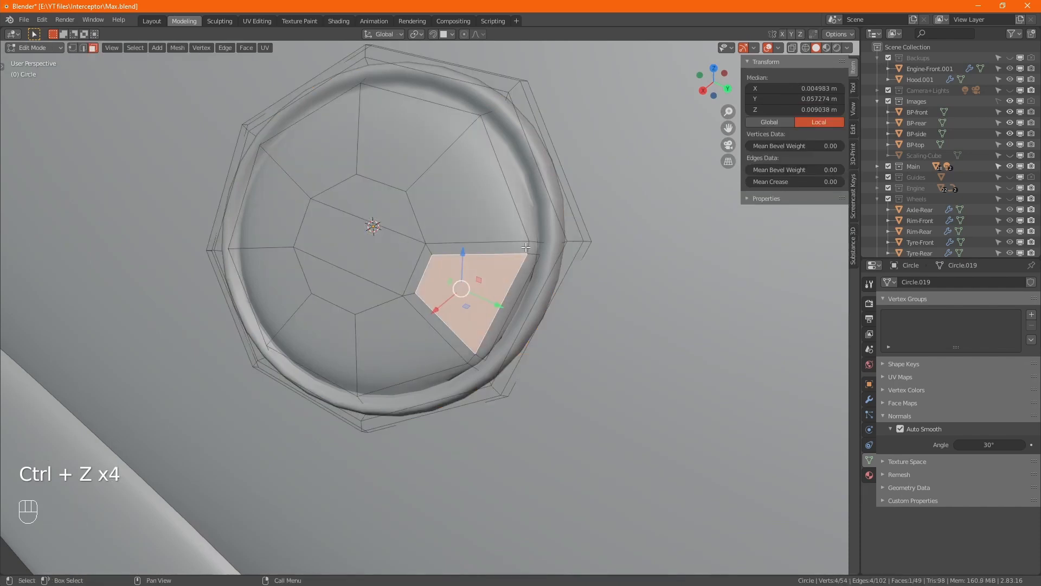
- Extrude the three narrow border faces around the inset face and move them -0.003446 m along Z in Normal orientation
{"action": "left_click", "coordinate": [525, 247]}
{"action": "left_click", "coordinate": [439, 325], "text": "ctrl"}
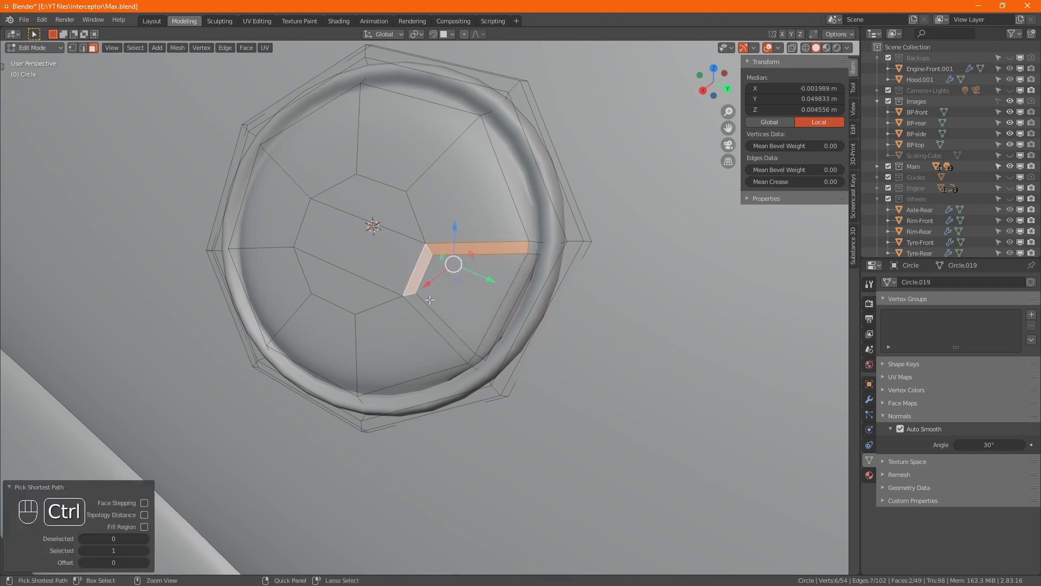
{"action": "middle_click_drag", "start_coordinate": [492, 317], "coordinate": [428, 282]}
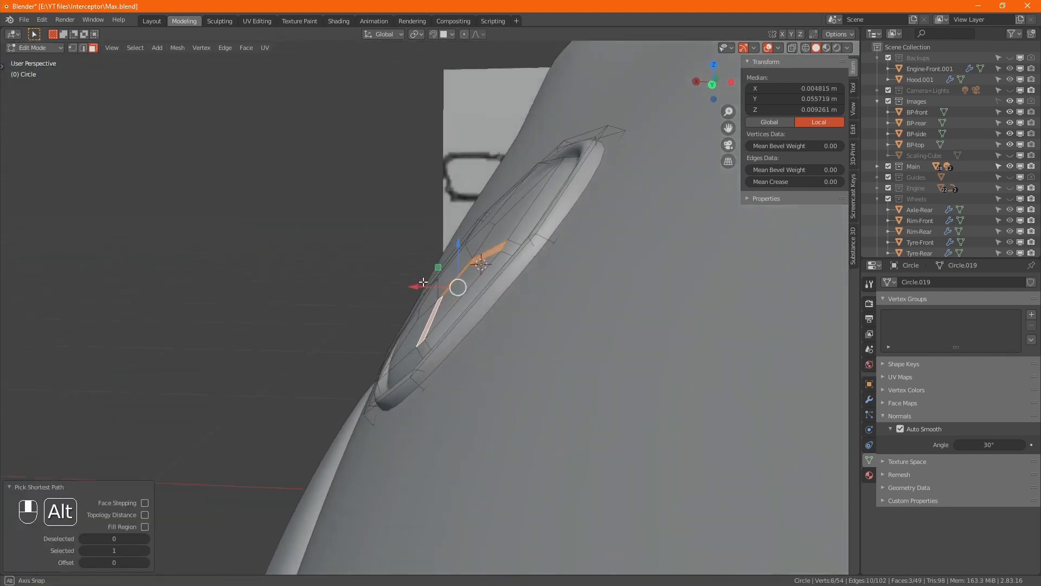
{"action": "left_click", "coordinate": [395, 38]}
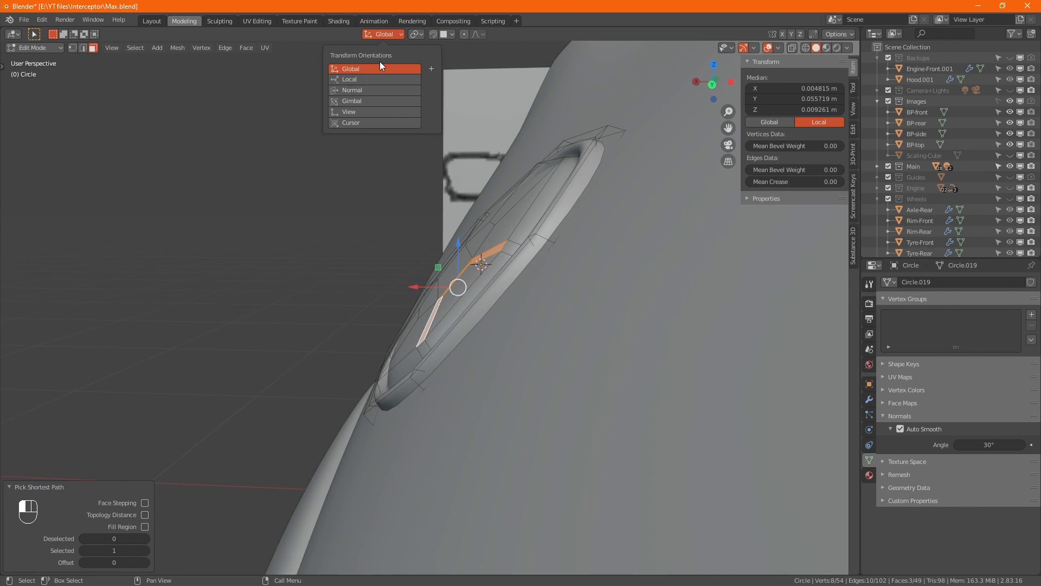
{"action": "left_click", "coordinate": [360, 90]}
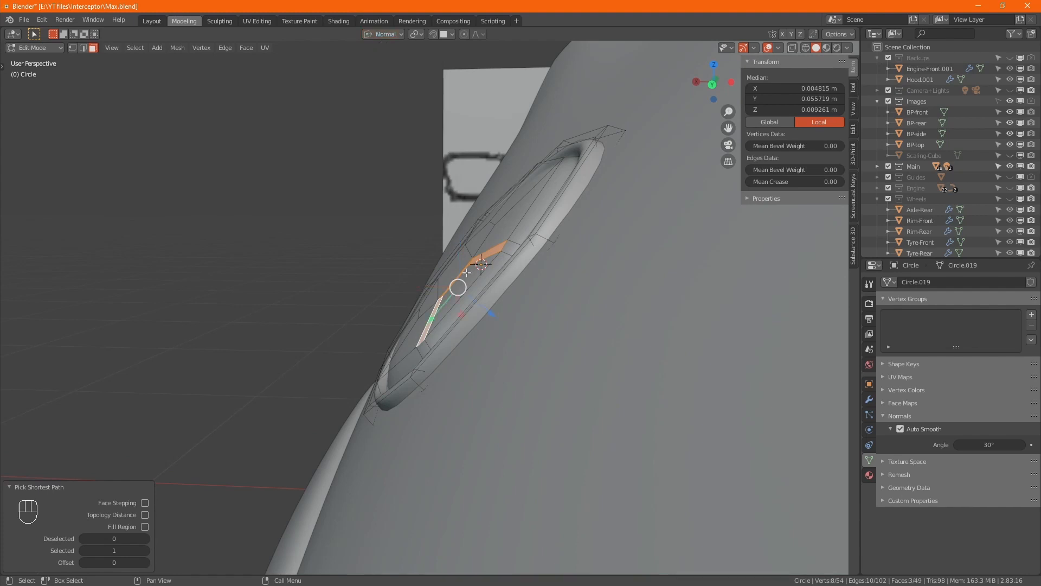
{"action": "key", "text": "e"}
{"action": "left_click", "coordinate": [489, 321]}
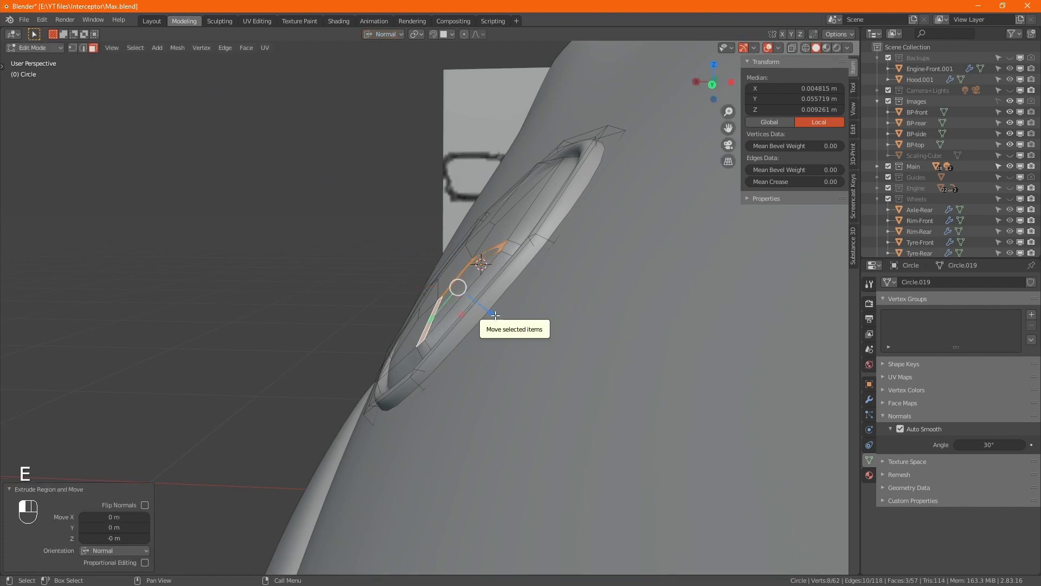
{"action": "left_click_drag", "start_coordinate": [495, 315], "coordinate": [477, 310]}
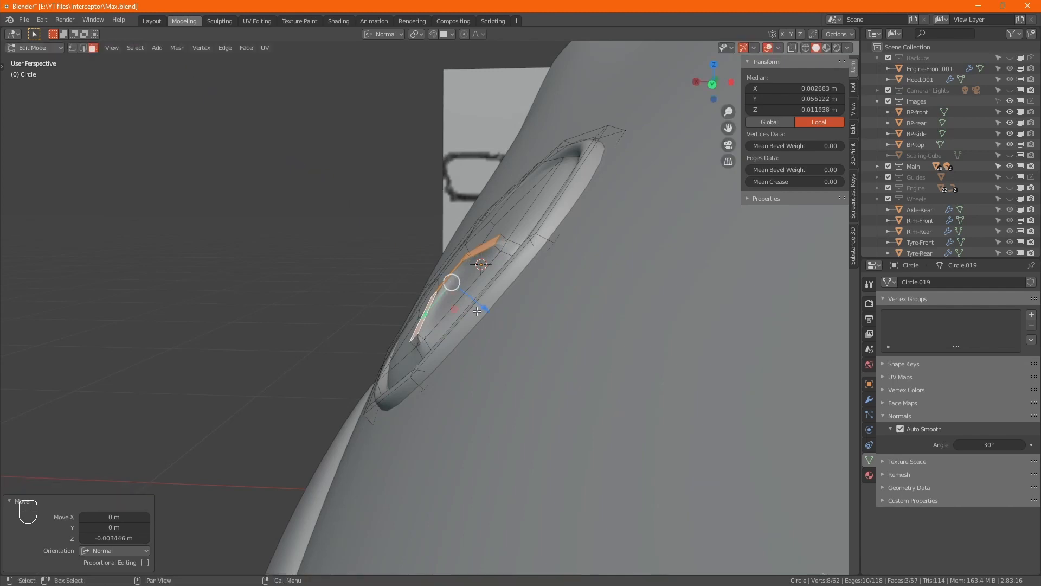
- Check the smoothed cap outside mesh editing and move the extruded border faces another -0.004291 m along their normal
{"action": "middle_click_drag", "start_coordinate": [476, 311], "coordinate": [567, 312], "text": "alt"}
{"action": "key", "text": "Tab"}
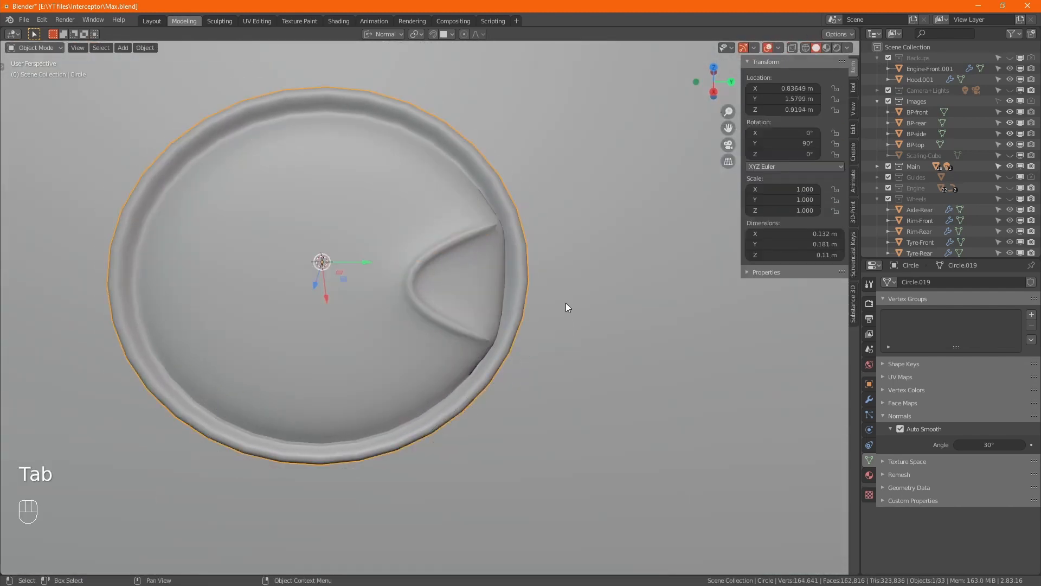
{"action": "middle_click_drag", "start_coordinate": [549, 288], "coordinate": [500, 284], "text": "alt"}
{"action": "key", "text": "Tab"}
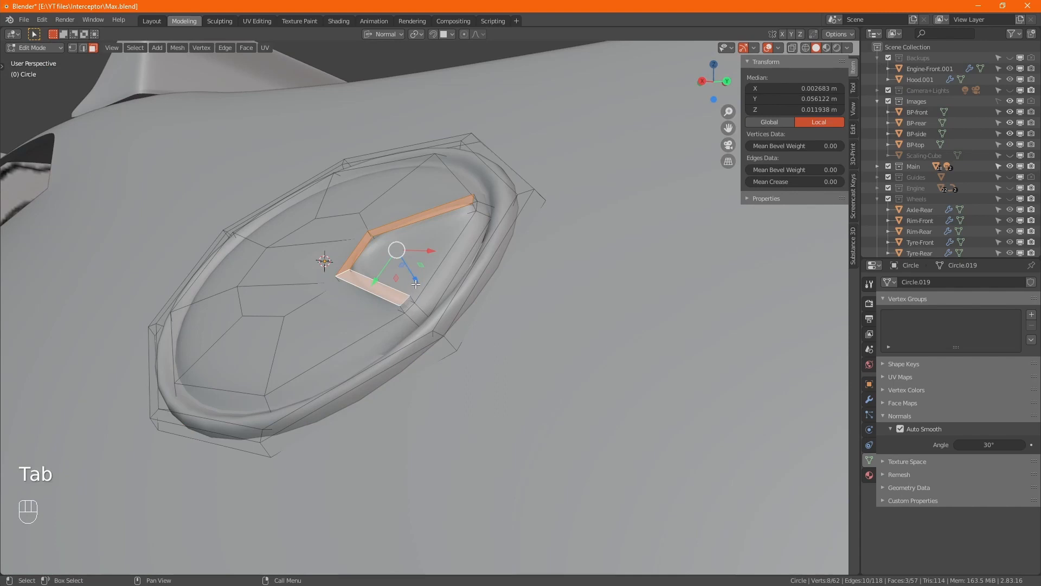
{"action": "left_click_drag", "start_coordinate": [415, 284], "coordinate": [410, 271]}
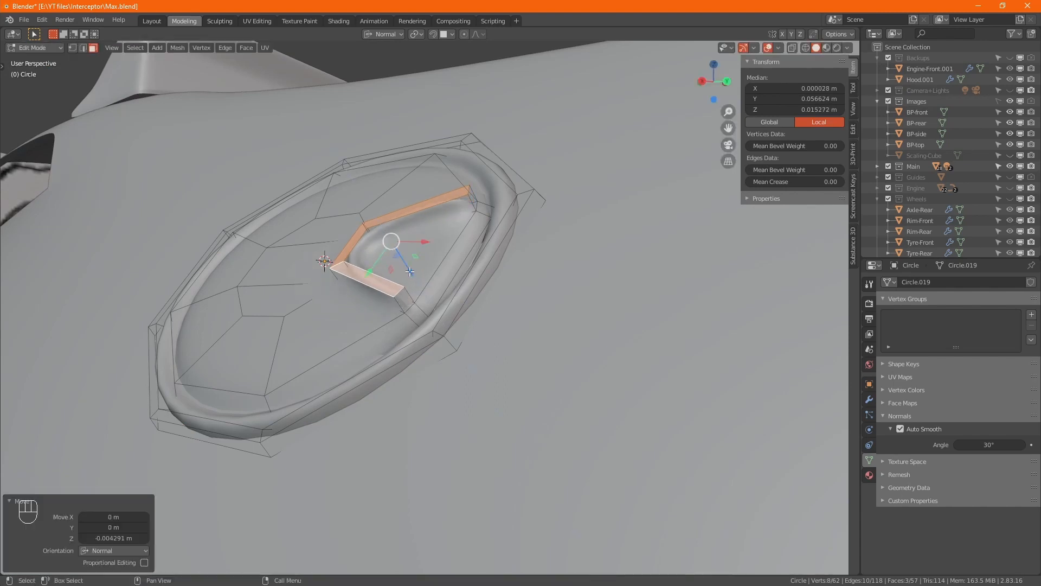
- Deselect the two cross edges on the ridge's top faces and set the mesh's Auto Smooth angle to 50°
{"action": "key", "text": "2"}
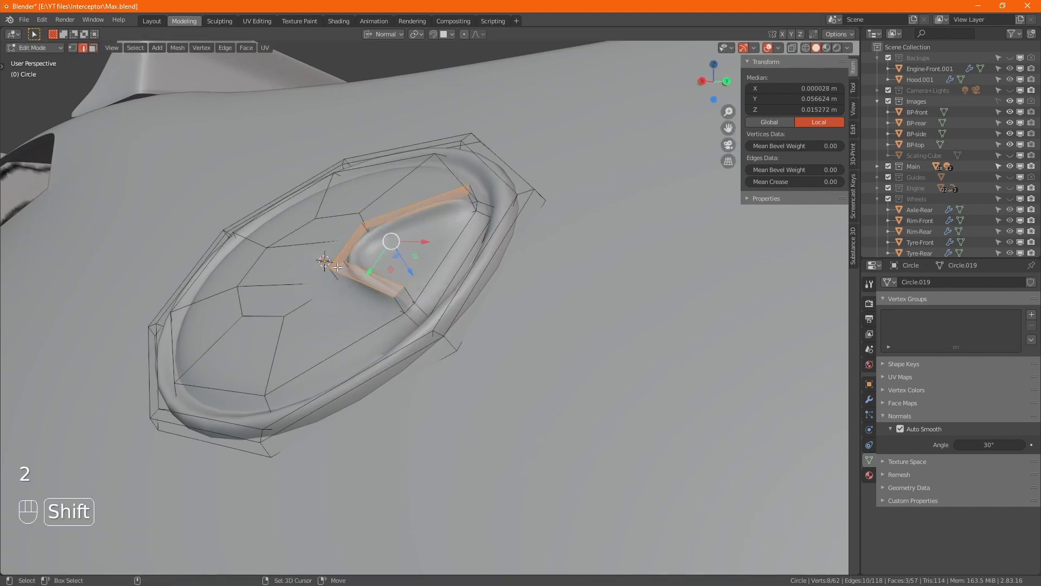
{"action": "left_click", "coordinate": [354, 261], "text": "shift"}
{"action": "left_click", "coordinate": [366, 225], "text": "shift"}
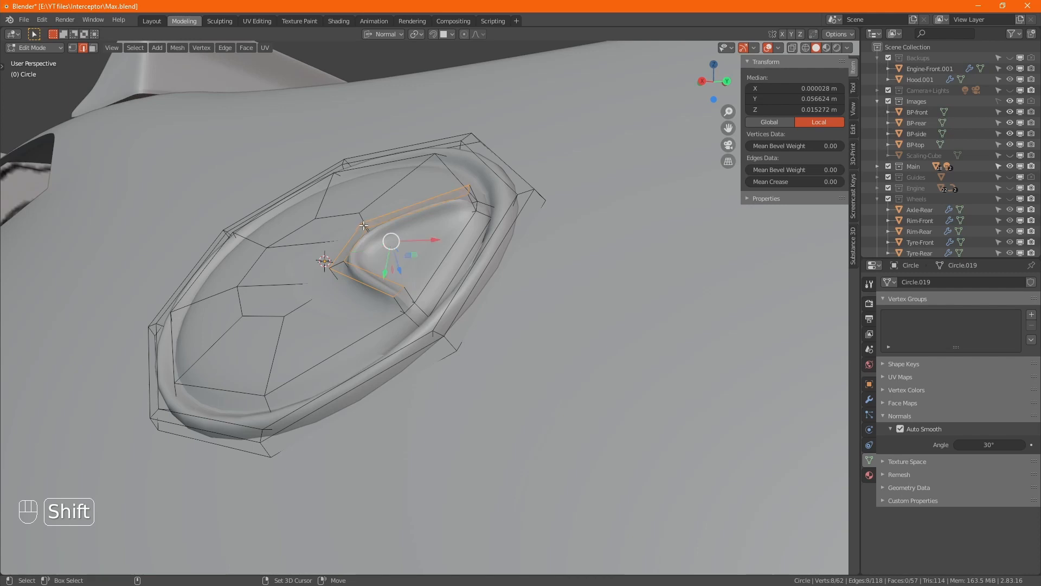
{"action": "middle_click_drag", "start_coordinate": [366, 224], "coordinate": [401, 298]}
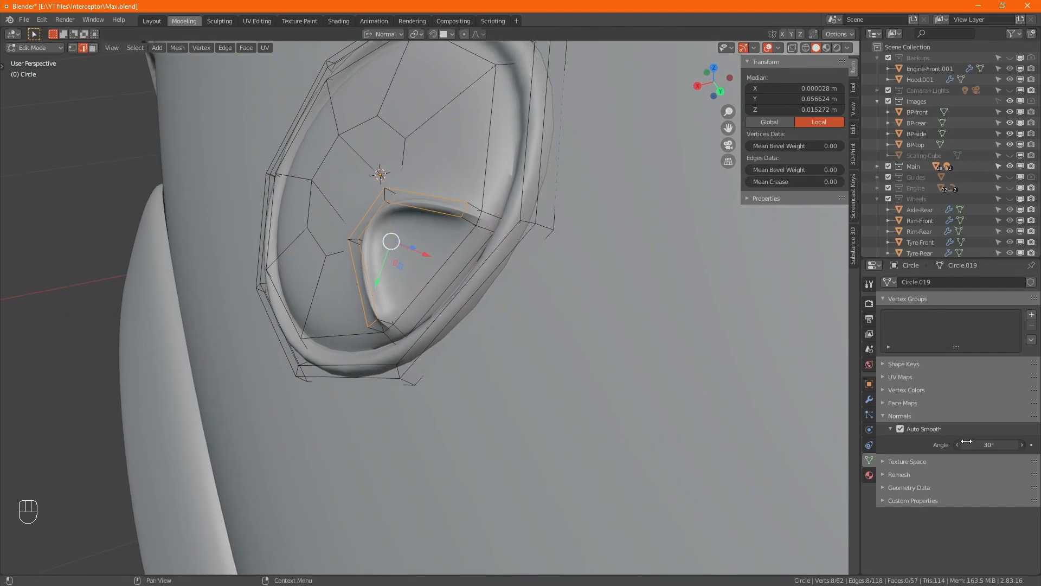
{"action": "left_click_drag", "start_coordinate": [959, 443], "coordinate": [963, 435]}
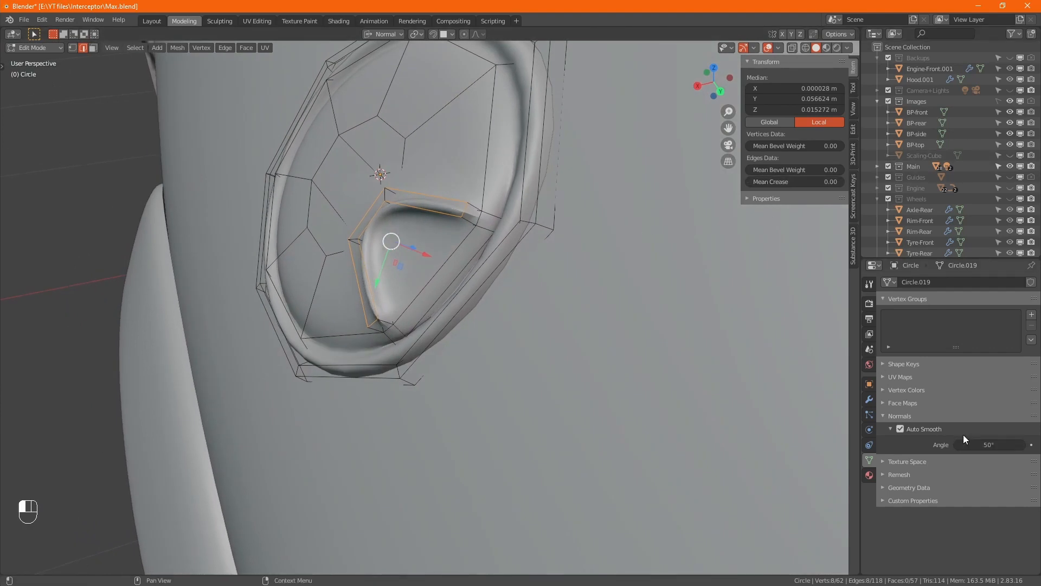
- Add the edges at both ends of the ridge to the selection and set their mean crease to 1.00
{"action": "left_click", "coordinate": [477, 208], "text": "shift"}
{"action": "left_click", "coordinate": [474, 218], "text": "shift"}
{"action": "left_click", "coordinate": [472, 220], "text": "shift"}
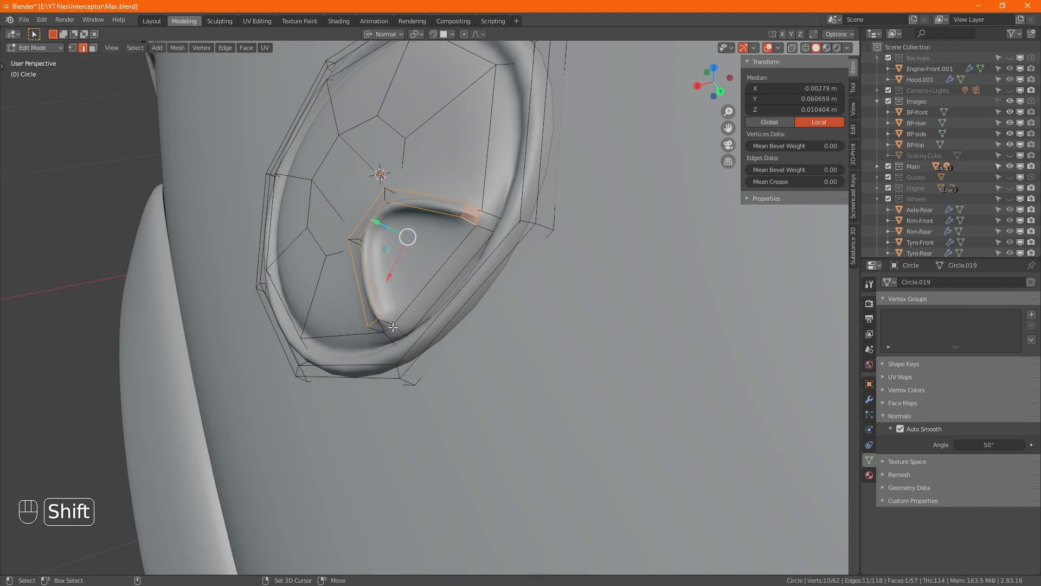
{"action": "left_click", "coordinate": [386, 322], "text": "shift"}
{"action": "left_click", "coordinate": [387, 328], "text": "shift"}
{"action": "left_click", "coordinate": [378, 330], "text": "shift"}
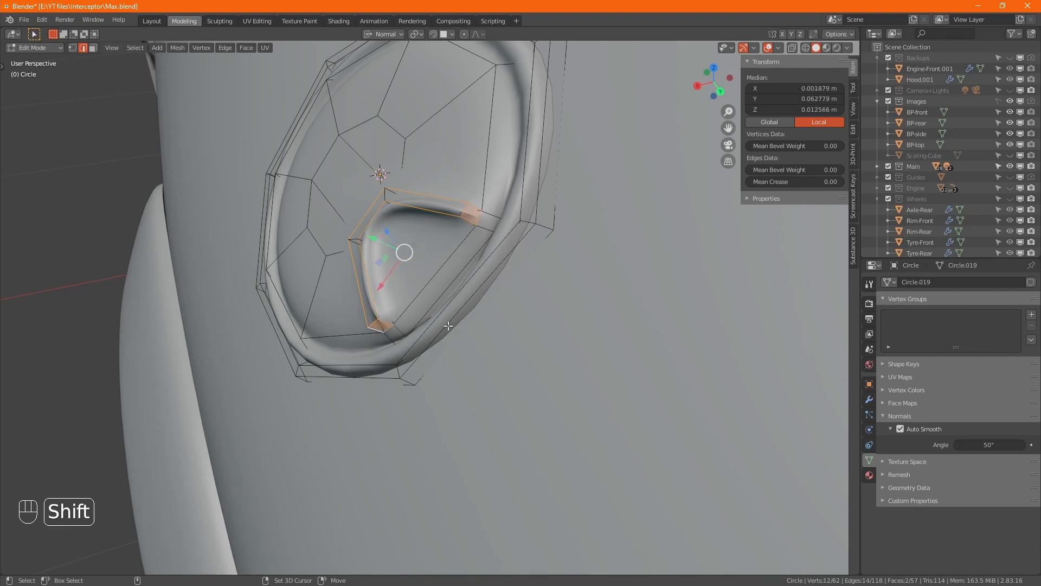
{"action": "left_click", "coordinate": [768, 182]}
{"action": "type", "text": "1"}
{"action": "key", "text": "Return"}
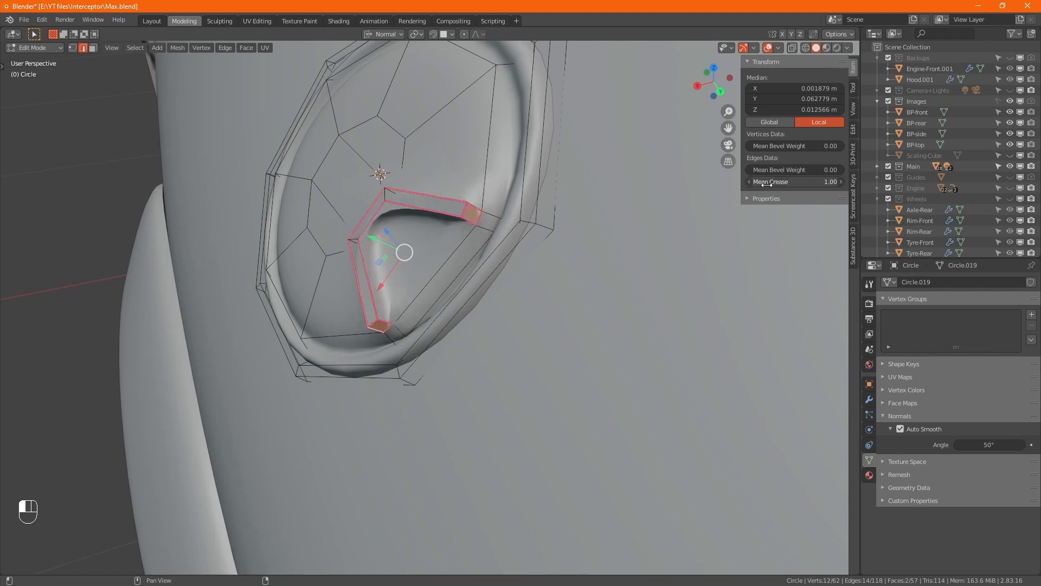
{"action": "middle_click_drag", "start_coordinate": [488, 325], "coordinate": [507, 347], "text": "alt"}
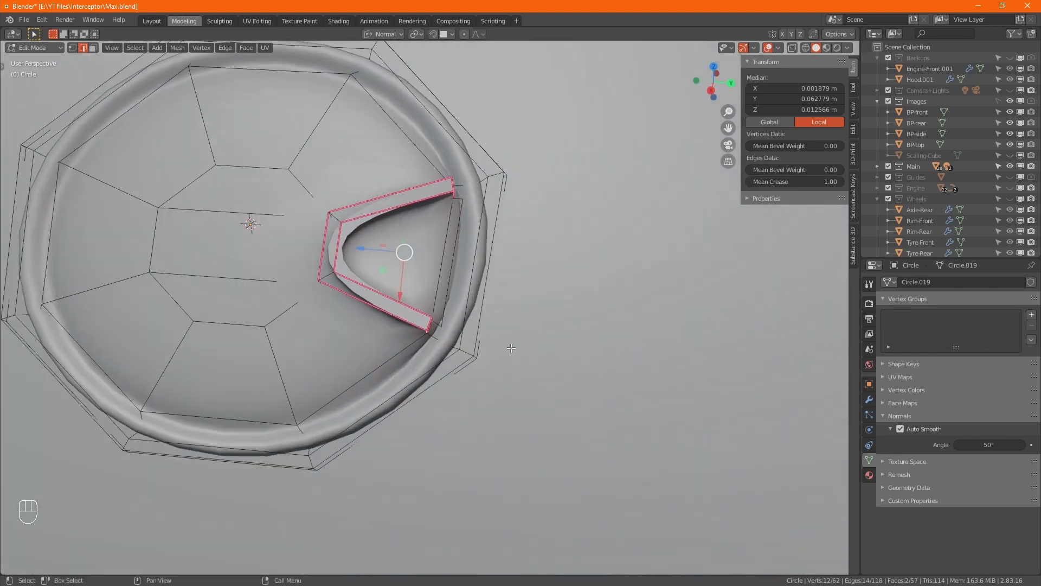
- Leave mesh editing and examine how the cap sits on the whole rear of the car
{"action": "key", "text": "Tab"}
{"action": "scroll", "coordinate": [511, 347], "scroll_direction": "down", "scroll_amount": 4}
{"action": "scroll", "coordinate": [511, 347], "scroll_direction": "up", "scroll_amount": 2}
{"action": "scroll", "coordinate": [542, 343], "scroll_direction": "down", "scroll_amount": 4}
{"action": "scroll", "coordinate": [543, 342], "scroll_direction": "down", "scroll_amount": 5}
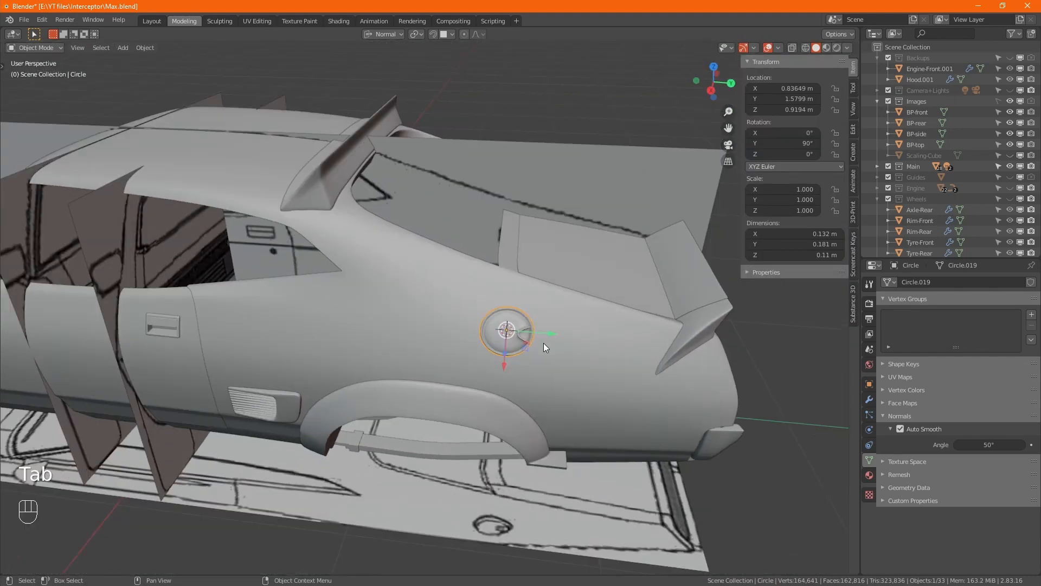
{"action": "middle_click_drag", "start_coordinate": [539, 331], "coordinate": [582, 297], "text": "alt"}
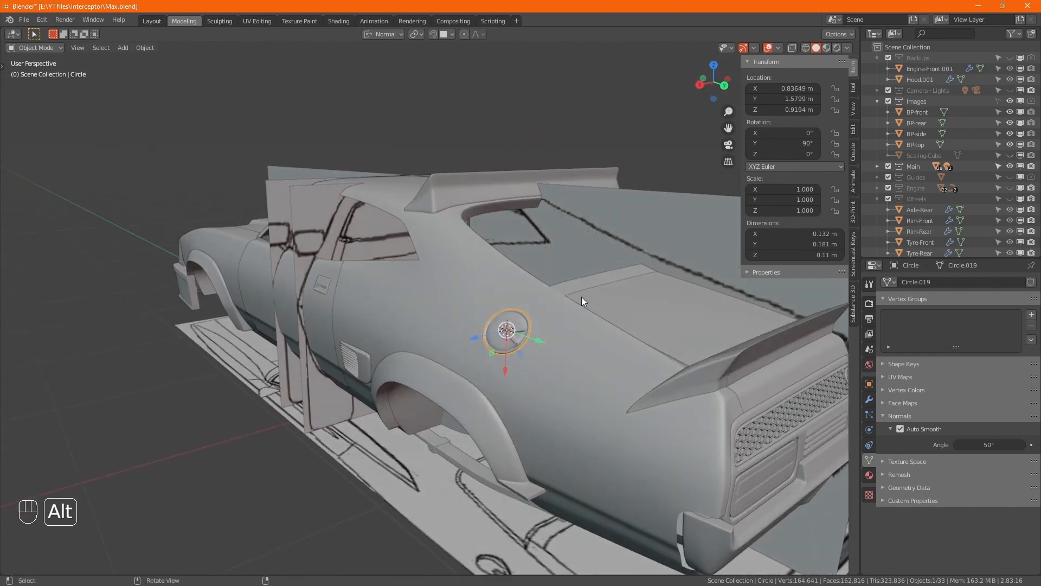
- Hide and collapse the Images collection, deselect the cap and inspect it on the bare body
{"action": "left_click", "coordinate": [1008, 101]}
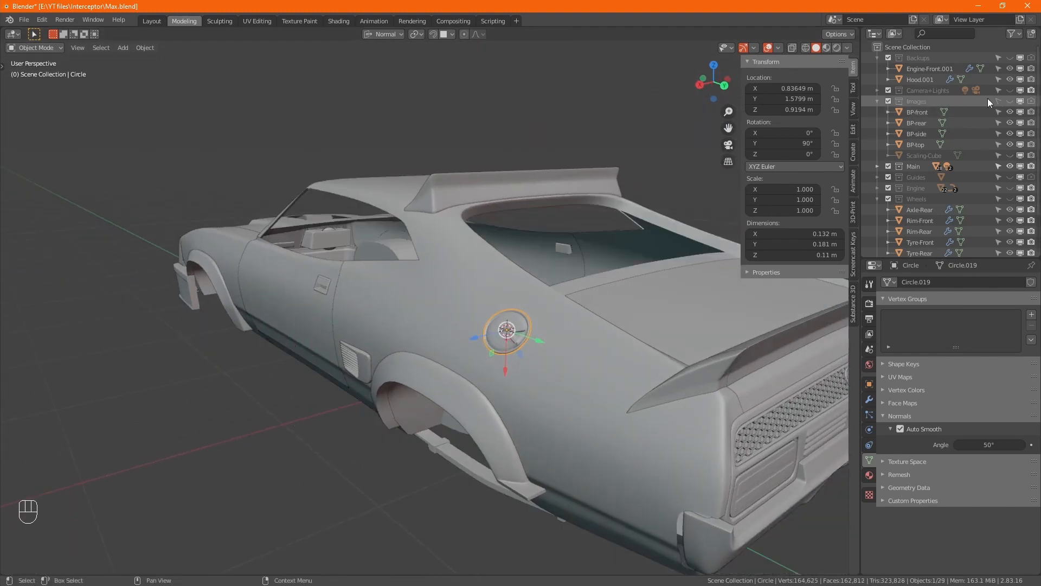
{"action": "left_click", "coordinate": [877, 101]}
{"action": "left_click_drag", "start_coordinate": [459, 324], "coordinate": [462, 325], "text": "alt"}
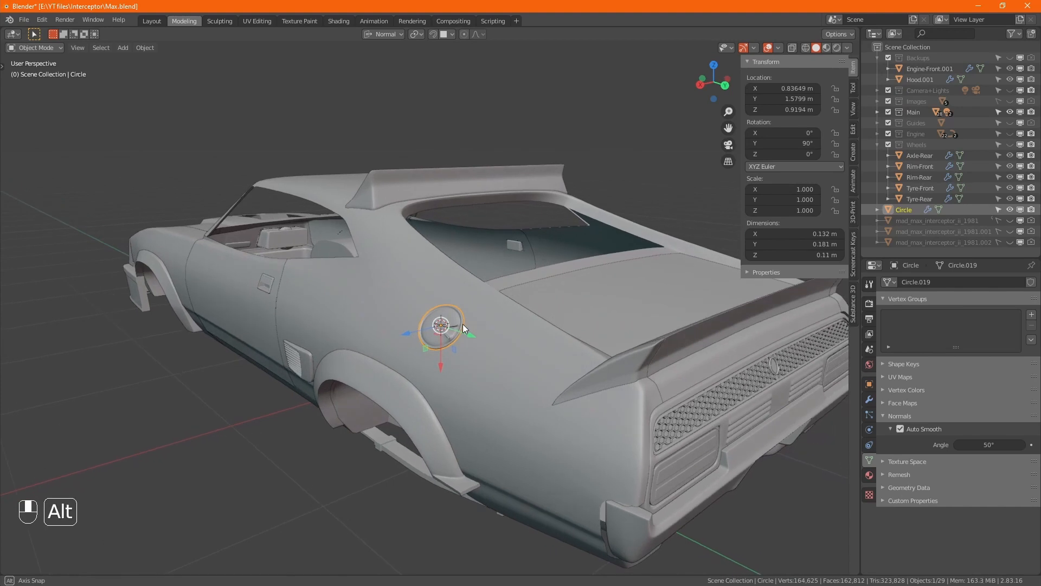
{"action": "middle_click_drag", "start_coordinate": [462, 324], "coordinate": [534, 347], "text": "alt"}
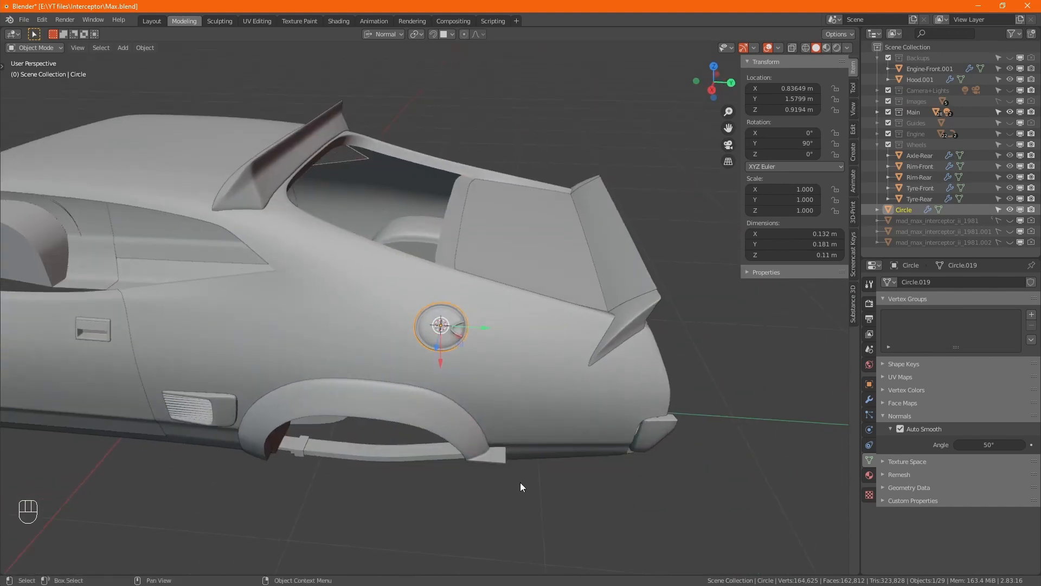
{"action": "left_click", "coordinate": [520, 481]}
{"action": "middle_click_drag", "start_coordinate": [509, 398], "coordinate": [621, 140], "text": "alt"}
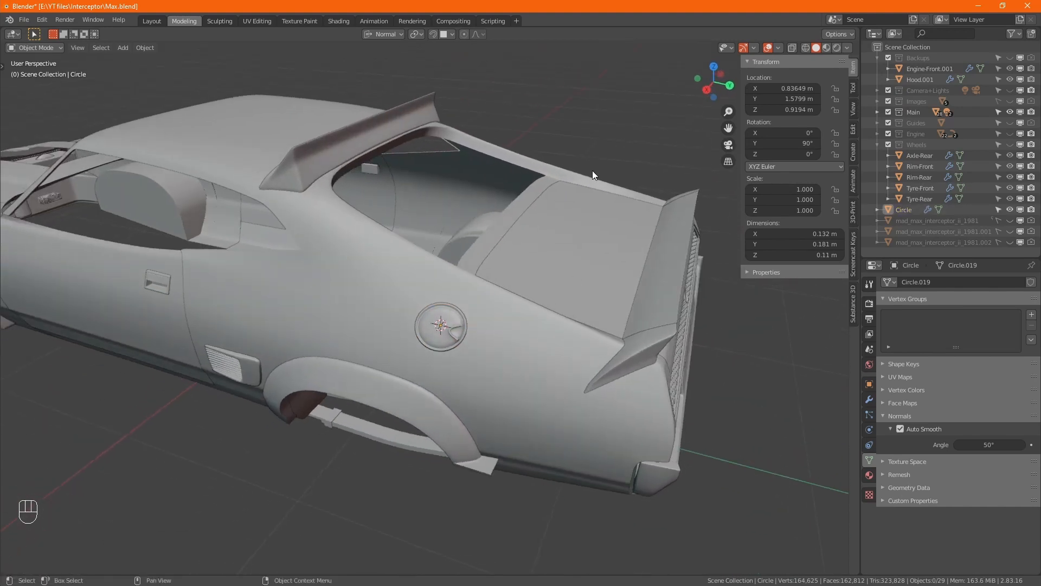
- Snap the 3D cursor to the world origin and inspect the cap around the rear side panel
{"action": "key", "text": "shift+s"}
{"action": "left_click", "coordinate": [520, 202]}
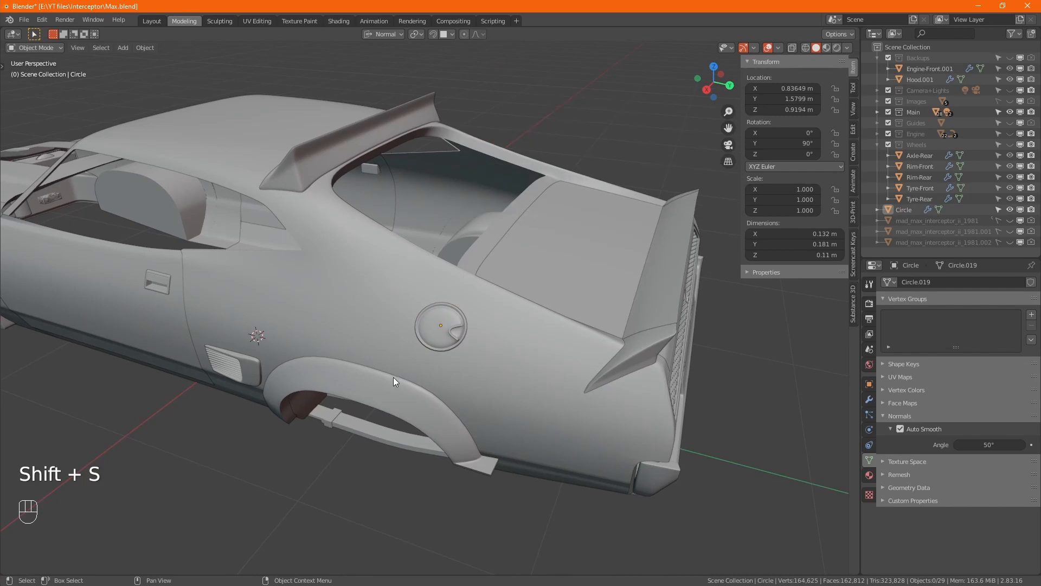
{"action": "middle_click_drag", "start_coordinate": [358, 465], "coordinate": [461, 470], "text": "alt"}
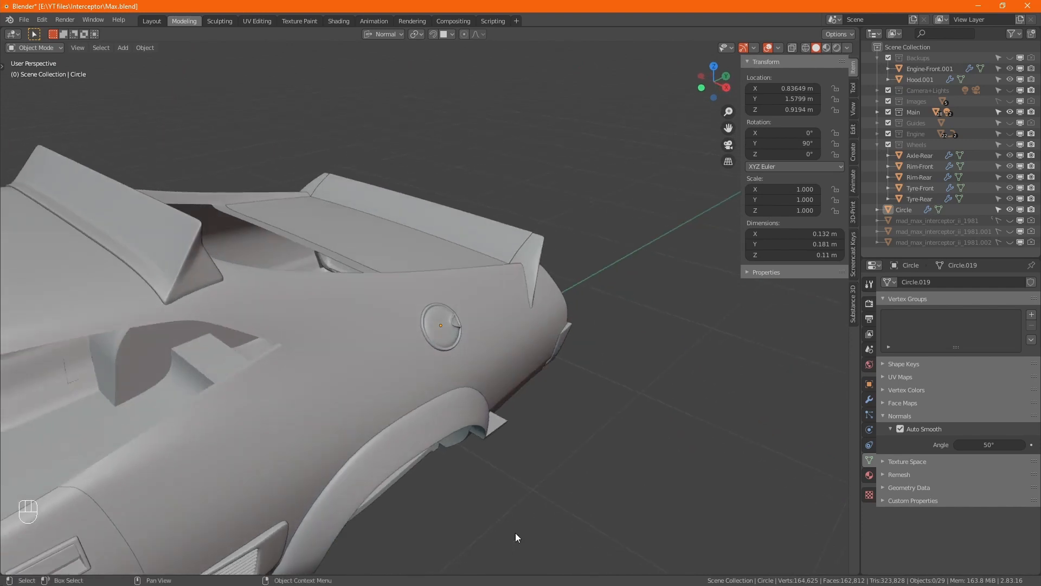
{"action": "mouse_move", "coordinate": [512, 368]}
{"action": "middle_mouse_down", "text": "alt"}
{"action": "mouse_move", "coordinate": [372, 367]}
{"action": "mouse_move", "coordinate": [384, 389]}
{"action": "mouse_move", "coordinate": [425, 363]}
{"action": "mouse_move", "coordinate": [379, 346]}
{"action": "mouse_move", "coordinate": [418, 327]}
{"action": "mouse_move", "coordinate": [468, 355]}
{"action": "mouse_move", "coordinate": [504, 352]}
{"action": "middle_mouse_up", "text": "alt"}
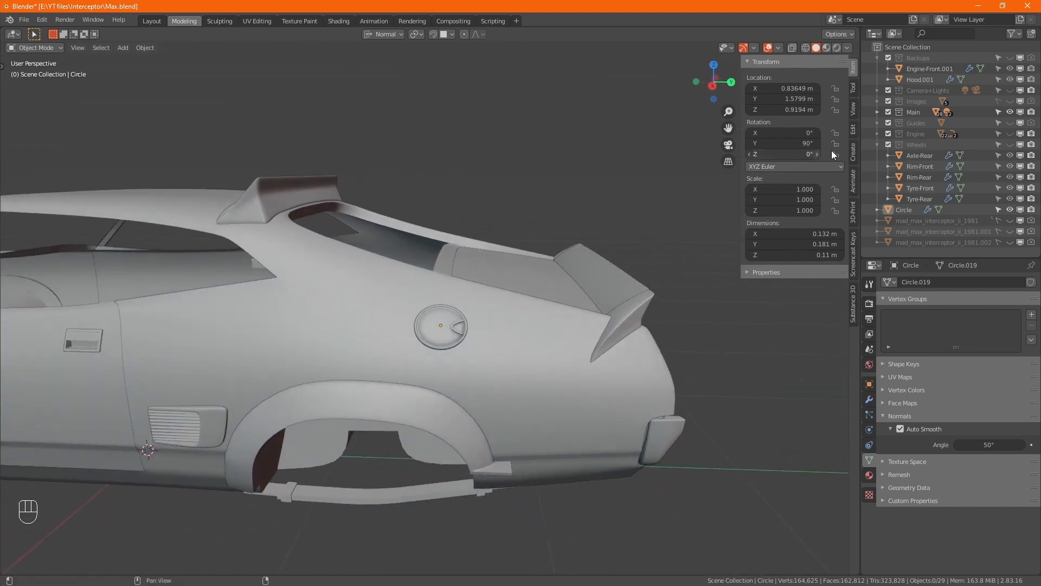
- Compare the cap with the side blueprint in right orthographic X-ray view, and set the snapping target to Increment
{"action": "left_click", "coordinate": [1010, 102]}
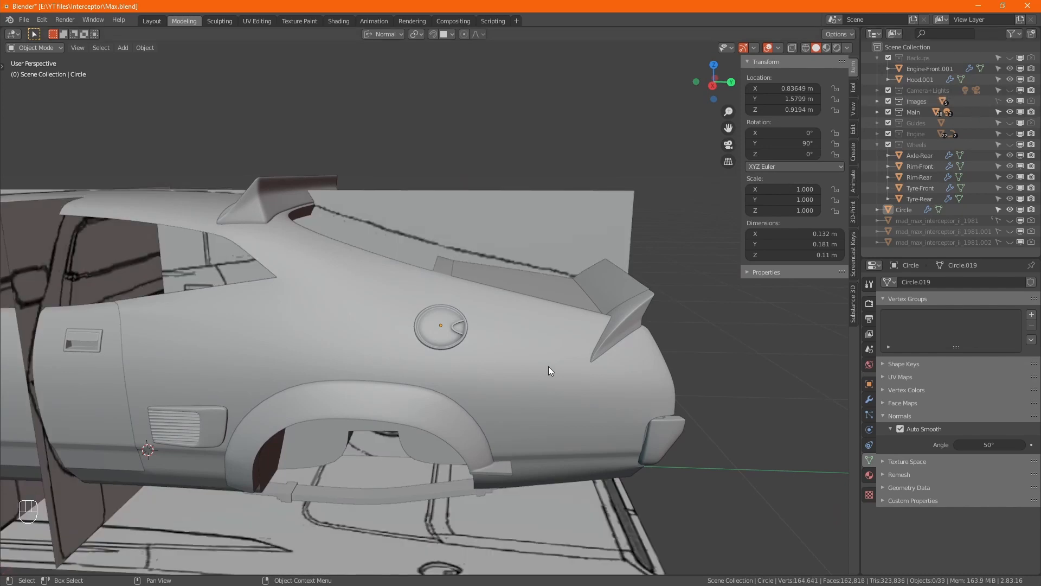
{"action": "key", "text": "KP_3"}
{"action": "key", "text": "alt+z"}
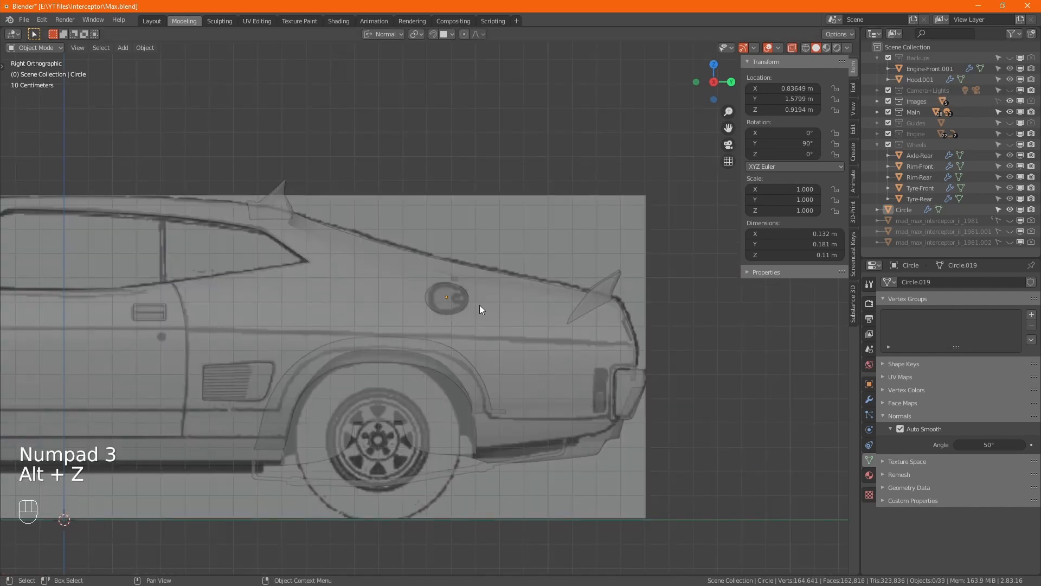
{"action": "scroll", "coordinate": [445, 297], "scroll_direction": "up", "scroll_amount": 4}
{"action": "scroll", "coordinate": [473, 311], "scroll_direction": "up", "scroll_amount": 2}
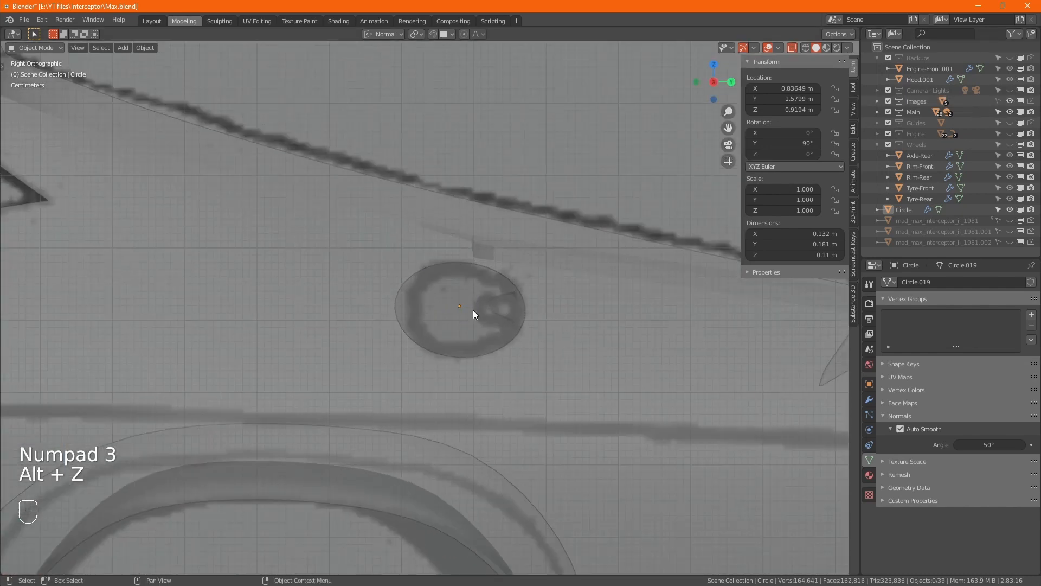
{"action": "left_click", "coordinate": [455, 33]}
{"action": "left_click", "coordinate": [425, 78]}
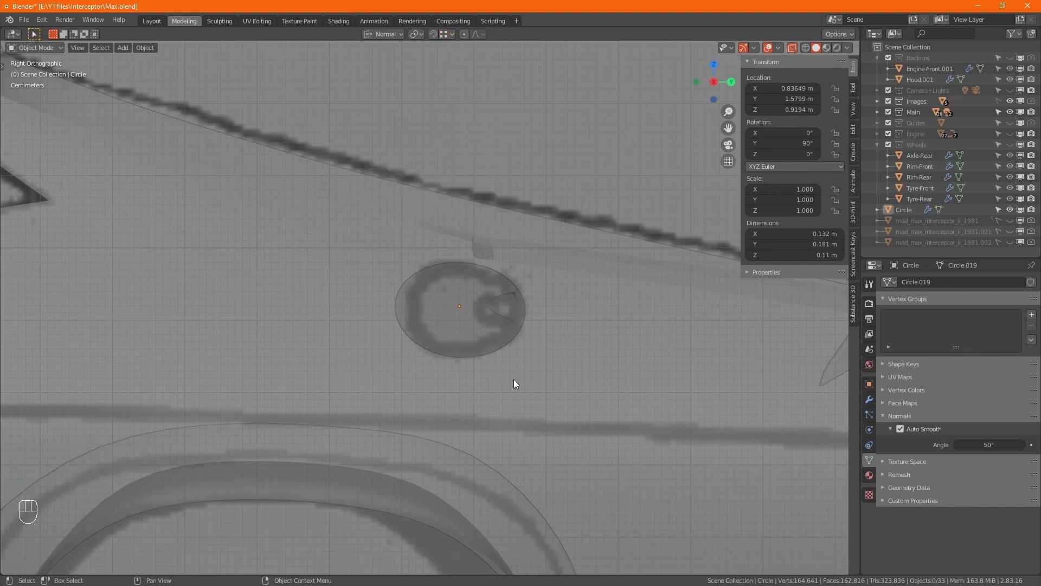
- Recalculate the normals of the entire cap mesh to face outside, and return to Object Mode with X-ray off
{"action": "left_click", "coordinate": [475, 302]}
{"action": "left_click", "coordinate": [475, 302]}
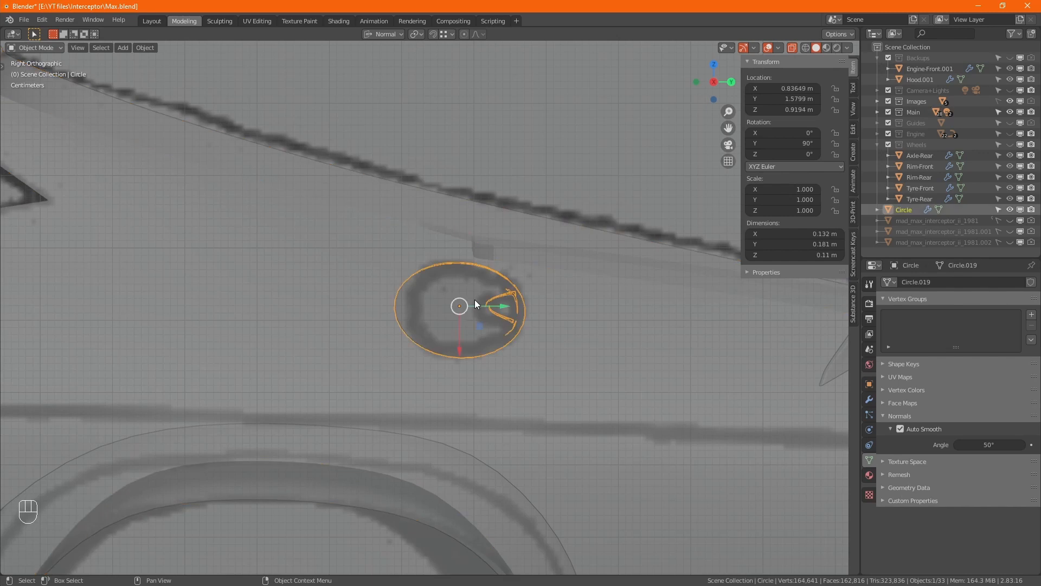
{"action": "key", "text": "Tab"}
{"action": "key", "text": "1"}
{"action": "key", "text": "a"}
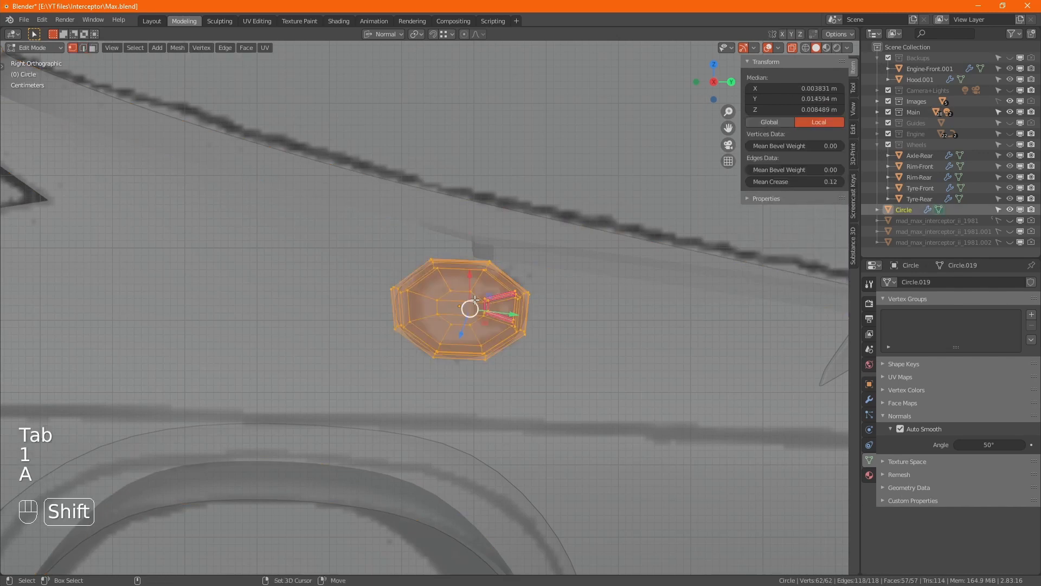
{"action": "key", "text": "shift+n"}
{"action": "key", "text": "Tab"}
{"action": "key", "text": "alt+z"}
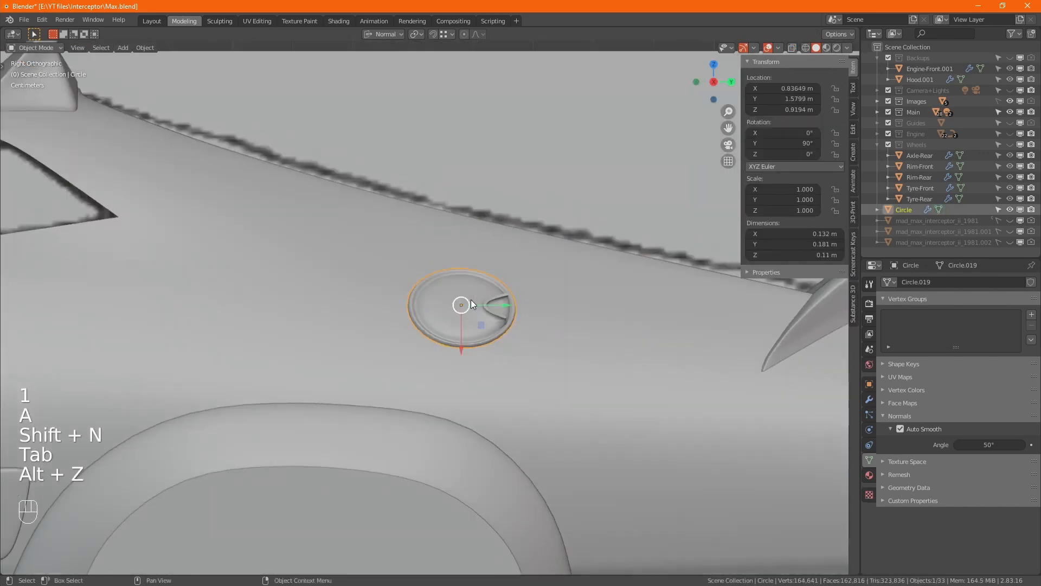
- Hide the Images collection again, collapse the Wheels collection and deselect the cap
{"action": "scroll", "coordinate": [475, 300], "scroll_direction": "down", "scroll_amount": 3}
{"action": "left_click", "coordinate": [1010, 101]}
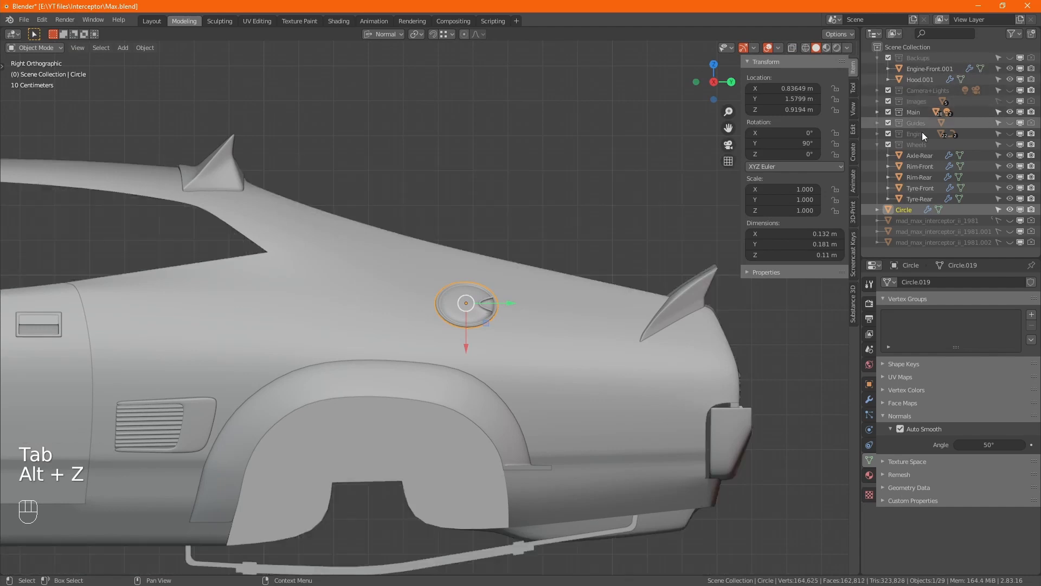
{"action": "left_click", "coordinate": [877, 145]}
{"action": "middle_click_drag", "start_coordinate": [846, 151], "coordinate": [540, 299]}
{"action": "left_click", "coordinate": [574, 238]}
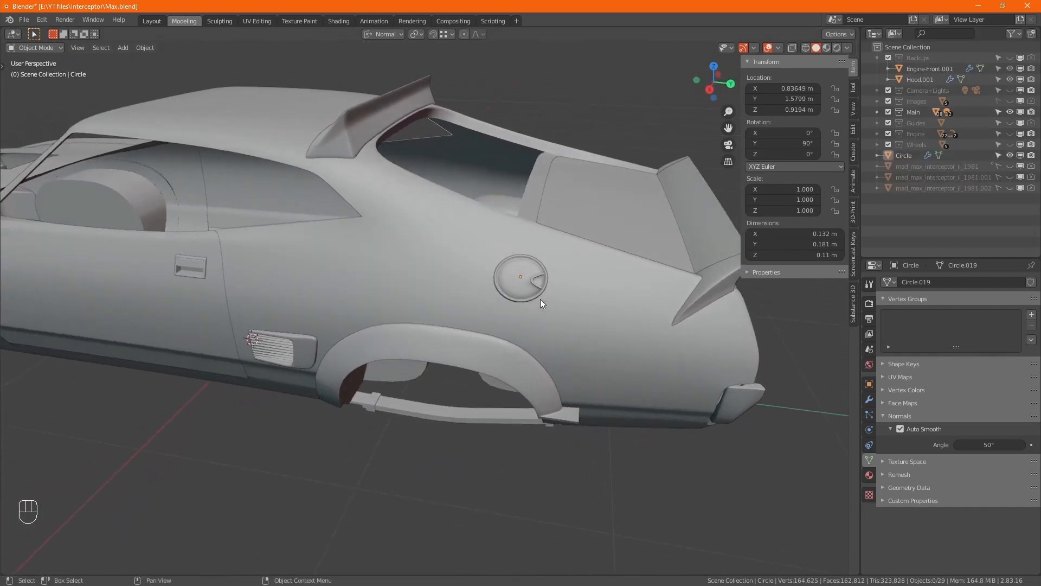
- Rename the cap object to Filler-Cap and move it to the Main collection
{"action": "left_click", "coordinate": [536, 293]}
{"action": "key", "text": "F2"}
{"action": "type", "text": "F"}
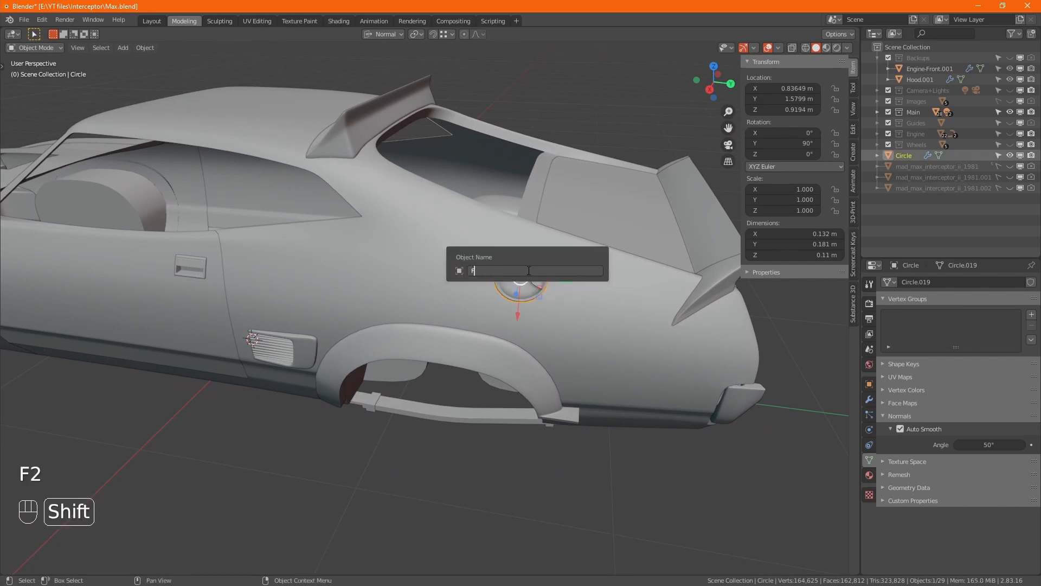
{"action": "type", "text": "iller-Cap"}
{"action": "key", "text": "Return"}
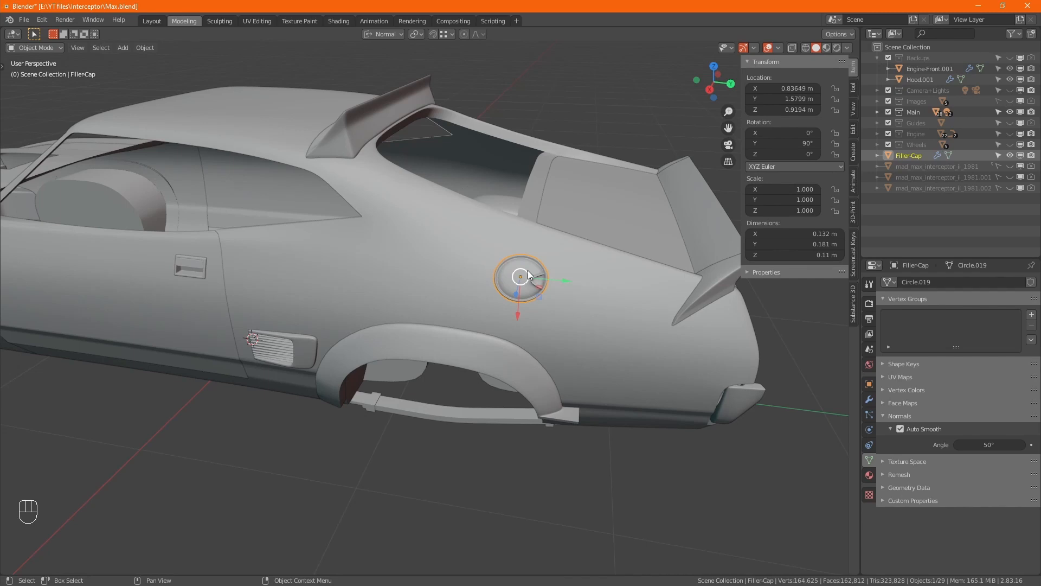
{"action": "key", "text": "m"}
{"action": "left_click", "coordinate": [528, 270]}
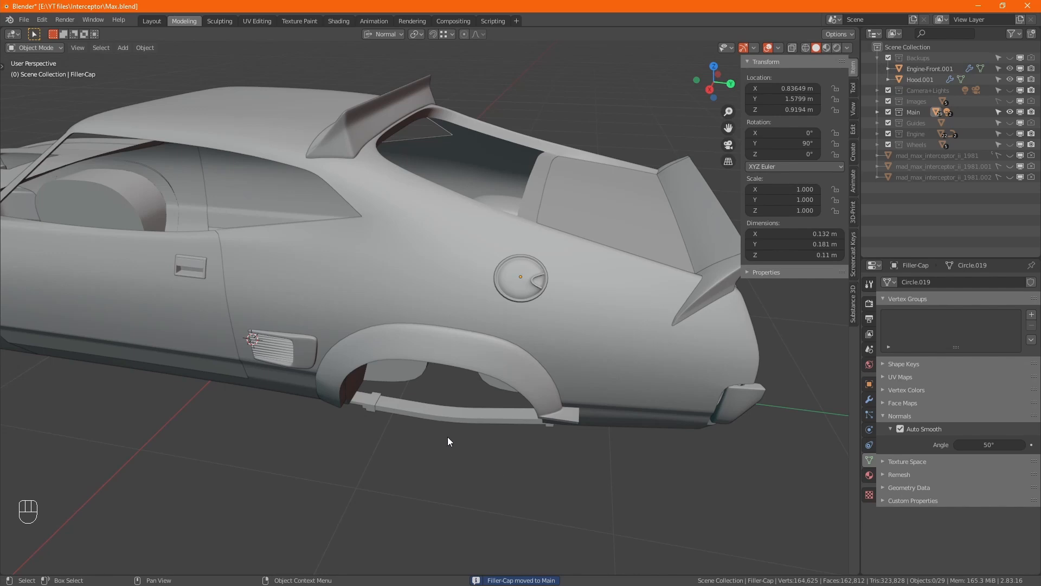
- Show the Wheels collection and view the car from its rear side with the wheels in place
{"action": "key", "text": "alt"}
{"action": "middle_click_drag", "start_coordinate": [520, 440], "coordinate": [493, 421], "text": "alt"}
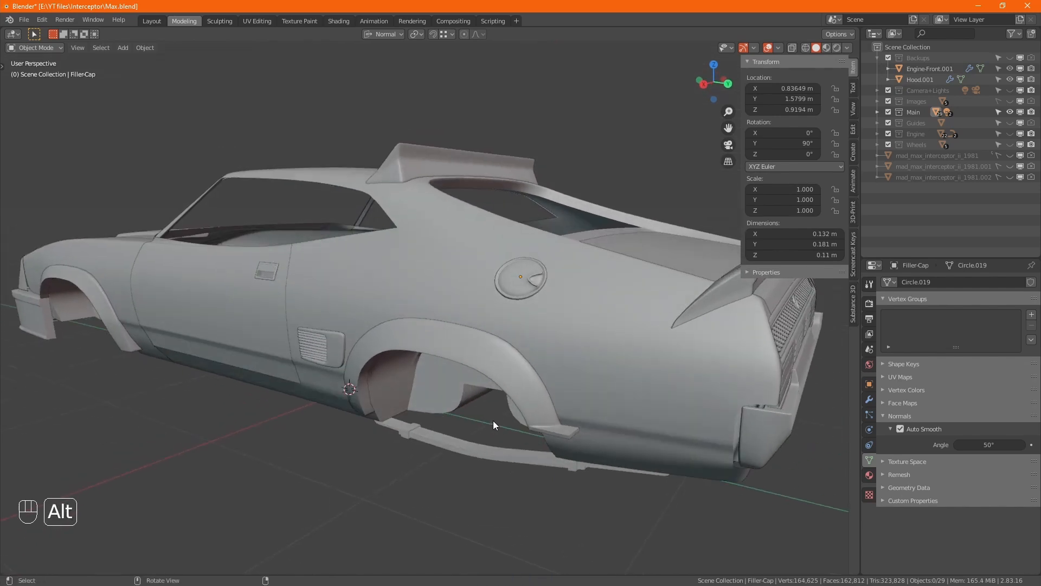
{"action": "left_click", "coordinate": [1010, 145]}
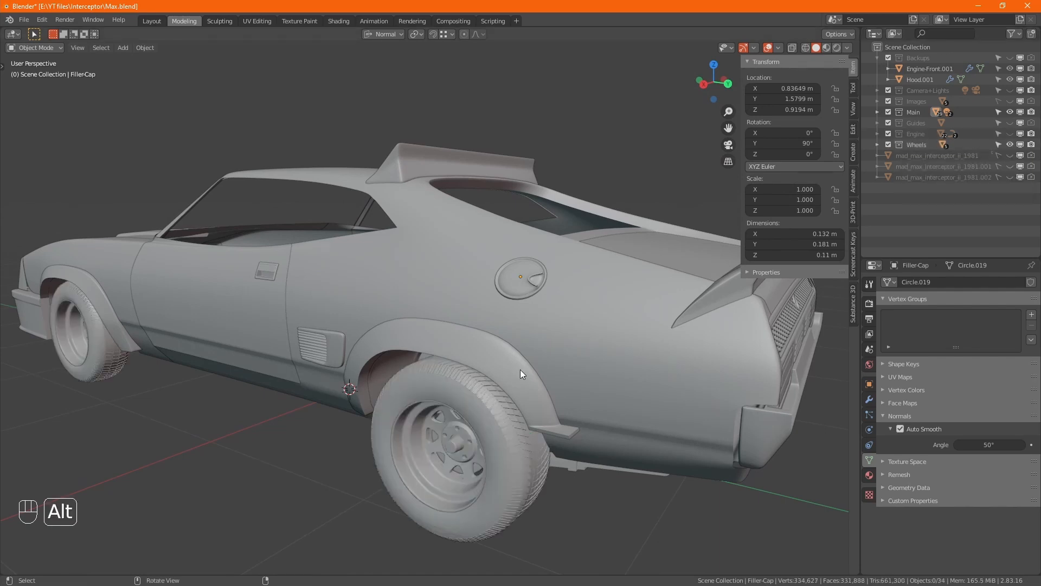
{"action": "mouse_move", "coordinate": [520, 369]}
{"action": "middle_mouse_down", "text": "alt"}
{"action": "mouse_move", "coordinate": [551, 340]}
{"action": "mouse_move", "coordinate": [573, 369]}
{"action": "mouse_move", "coordinate": [416, 325]}
{"action": "mouse_move", "coordinate": [467, 329]}
{"action": "mouse_move", "coordinate": [513, 374]}
{"action": "mouse_move", "coordinate": [512, 366]}
{"action": "middle_mouse_up", "text": "alt"}
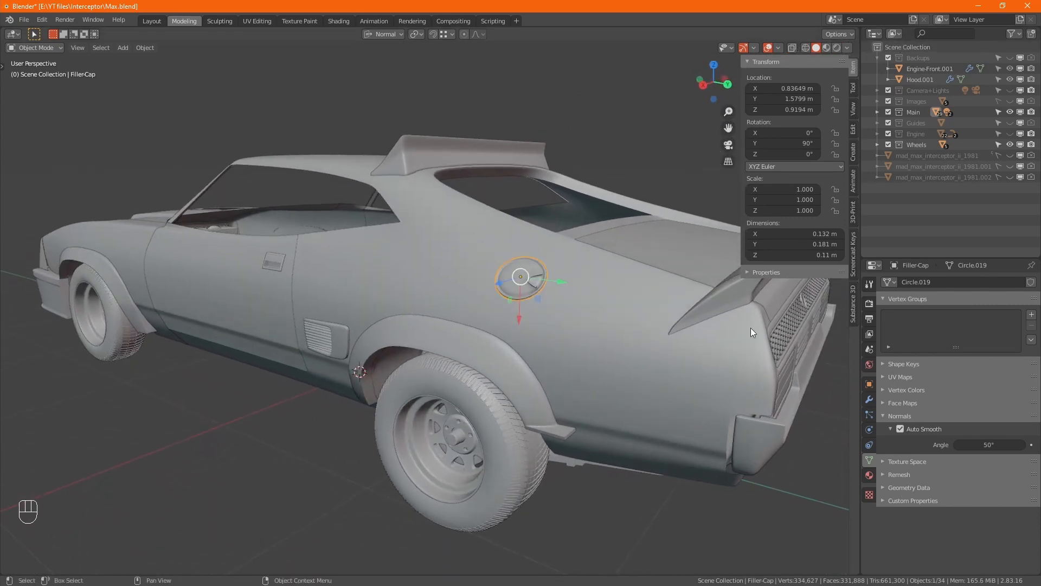
- Check which material the car's rear body panel uses and assign the same existing Black-Gloss material to the filler cap
{"action": "left_click", "coordinate": [869, 475]}
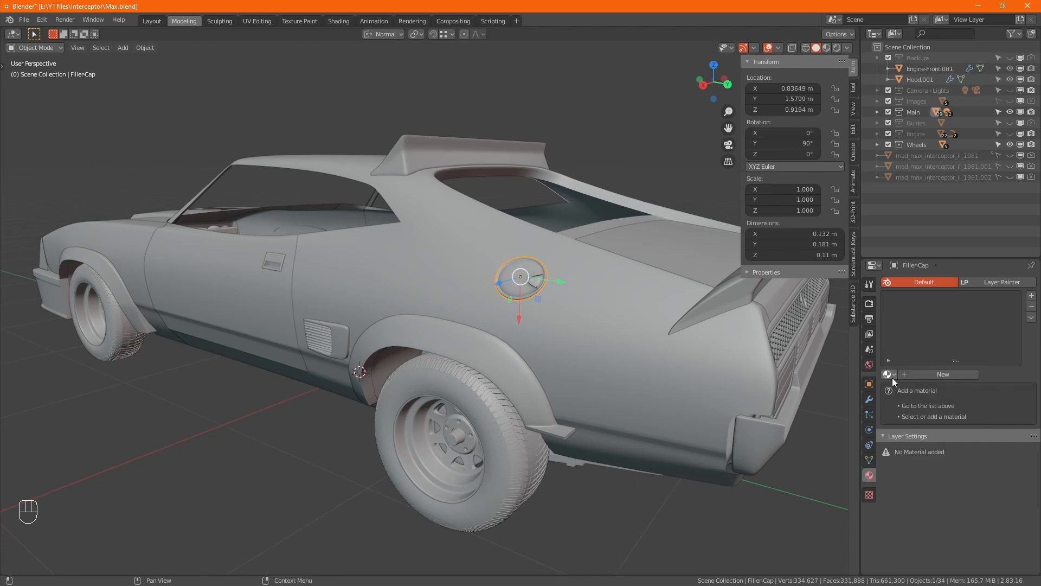
{"action": "left_click", "coordinate": [726, 364]}
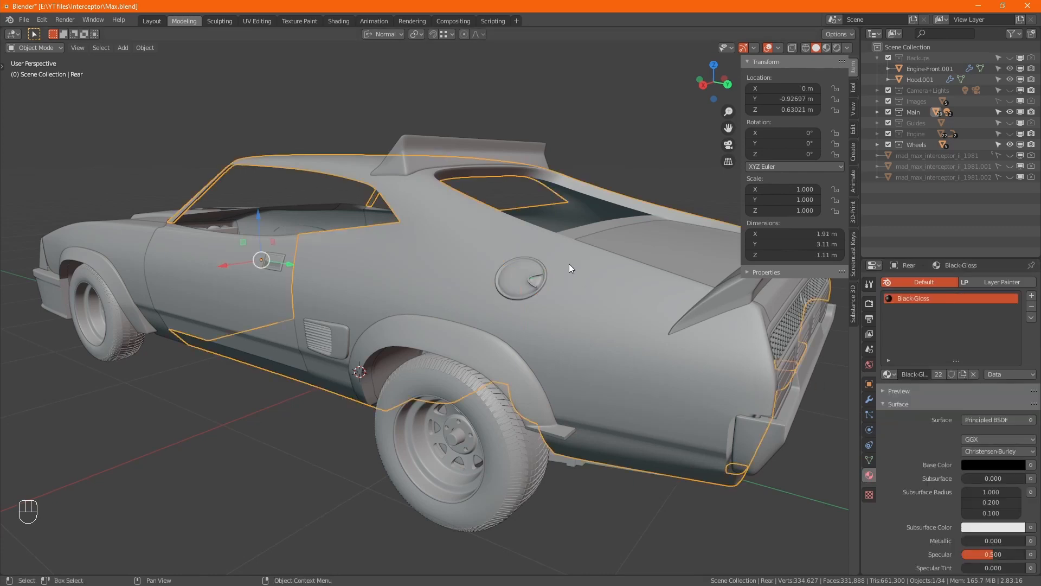
{"action": "left_click", "coordinate": [523, 268]}
{"action": "left_click", "coordinate": [889, 374]}
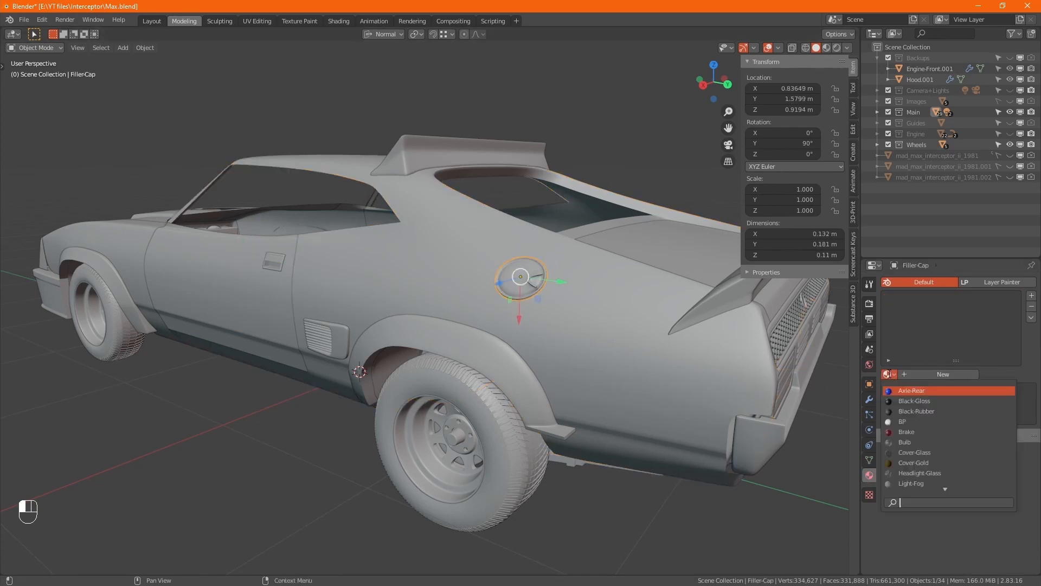
{"action": "left_click", "coordinate": [912, 400]}
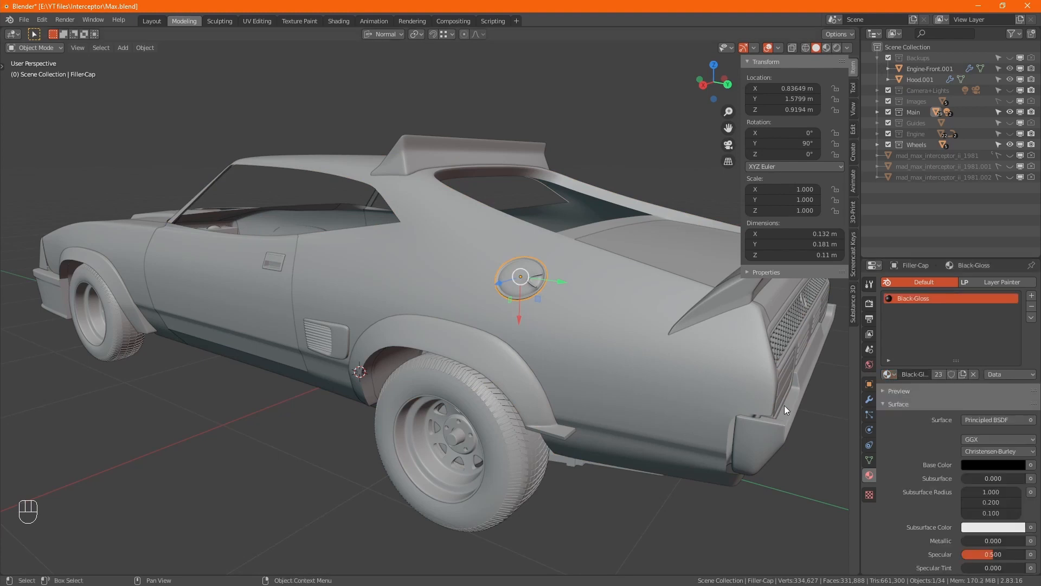
- Switch the viewport to Material Preview and view the car's side with nothing selected and the overlays hidden
{"action": "left_click", "coordinate": [830, 47]}
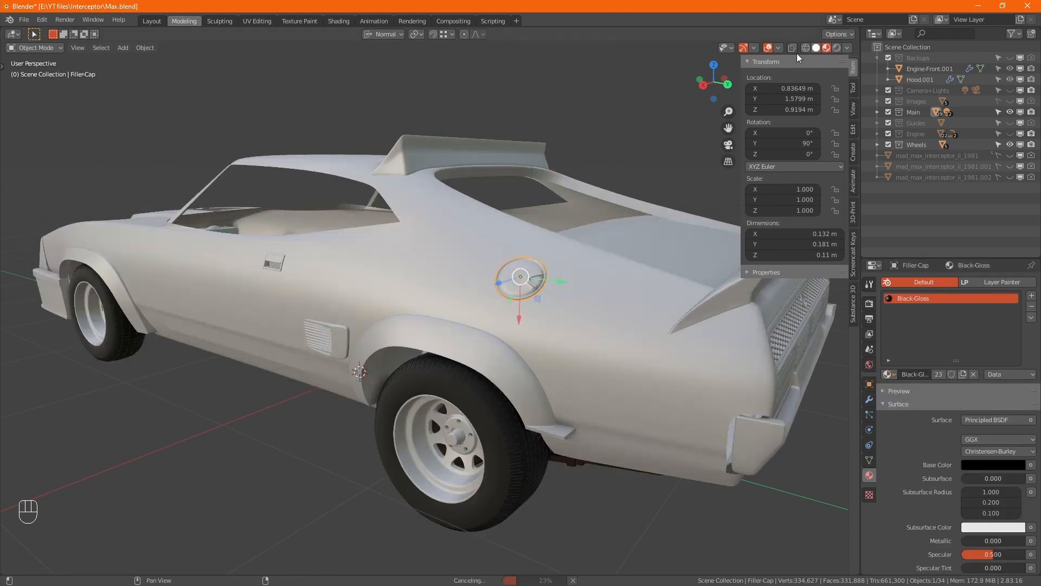
{"action": "left_click", "coordinate": [641, 123]}
{"action": "scroll", "coordinate": [612, 173], "scroll_direction": "down", "scroll_amount": 3}
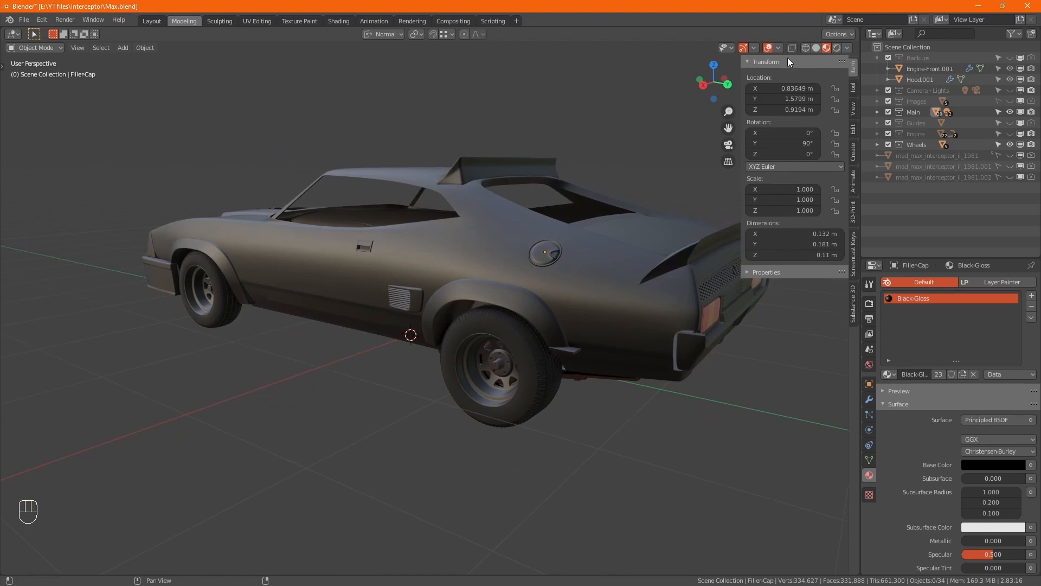
{"action": "left_click", "coordinate": [769, 50]}
{"action": "middle_click_drag", "start_coordinate": [399, 418], "coordinate": [411, 401], "text": "alt"}
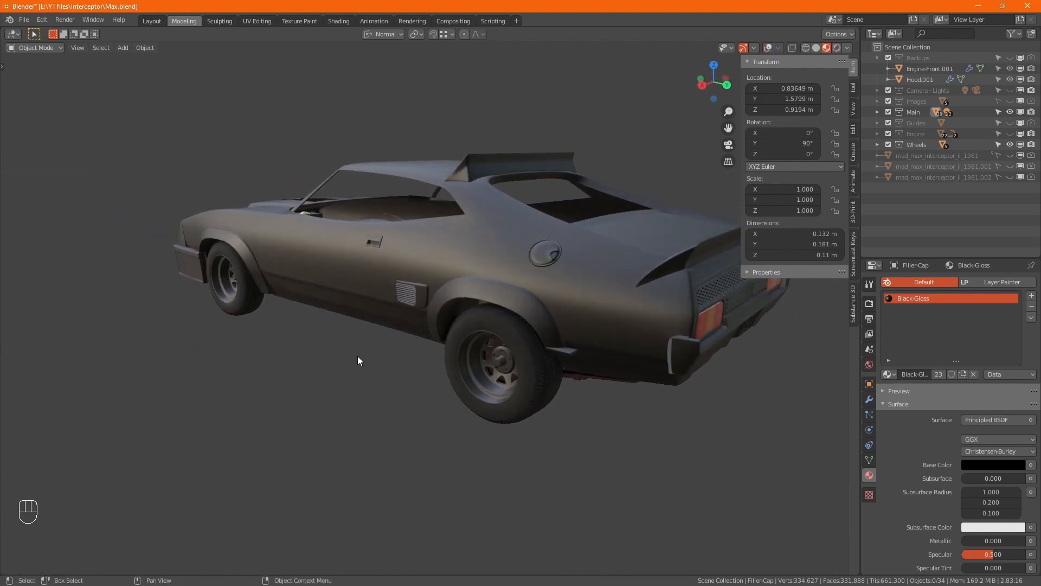
{"action": "middle_click_drag", "start_coordinate": [357, 356], "coordinate": [333, 424]}
{"action": "middle_click_drag", "start_coordinate": [334, 403], "coordinate": [312, 324], "text": "alt"}
{"action": "scroll", "coordinate": [311, 319], "scroll_direction": "up", "scroll_amount": 3}
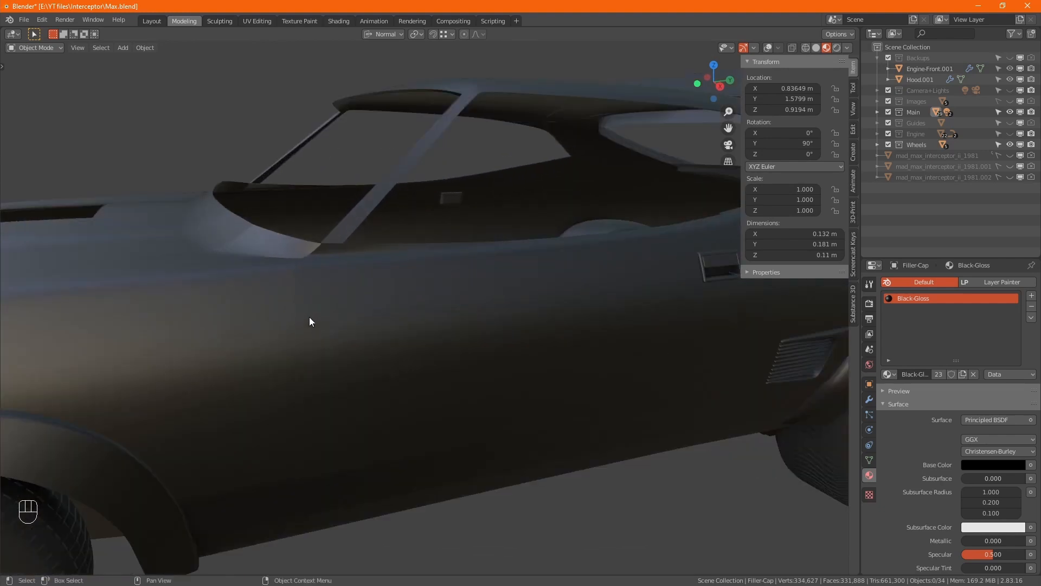
- Turn the overlays on and examine the outlines of the door and its neighbouring front panel, leaving nothing selected
{"action": "left_click", "coordinate": [305, 306]}
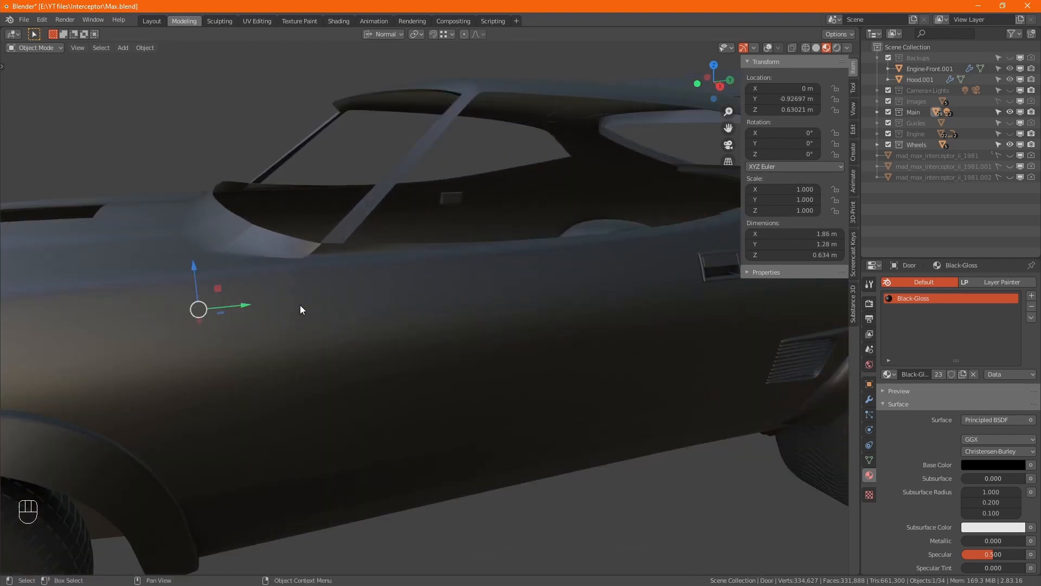
{"action": "left_click", "coordinate": [773, 47]}
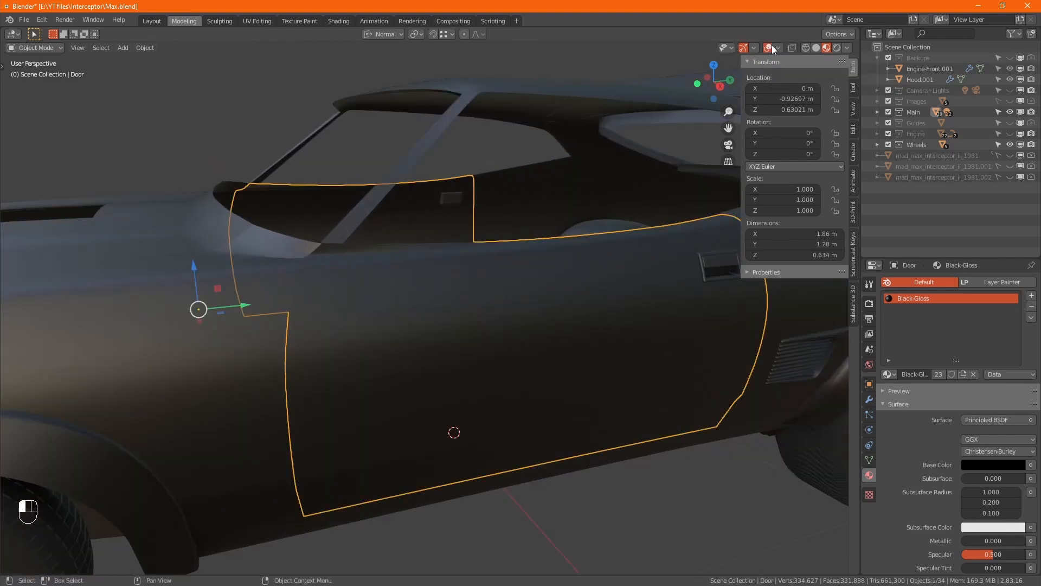
{"action": "left_click", "coordinate": [255, 379]}
{"action": "left_click", "coordinate": [343, 379]}
{"action": "scroll", "coordinate": [278, 473], "scroll_direction": "down", "scroll_amount": 4}
{"action": "middle_click_drag", "start_coordinate": [481, 507], "coordinate": [218, 424], "text": "alt"}
{"action": "key", "text": "alt+a"}
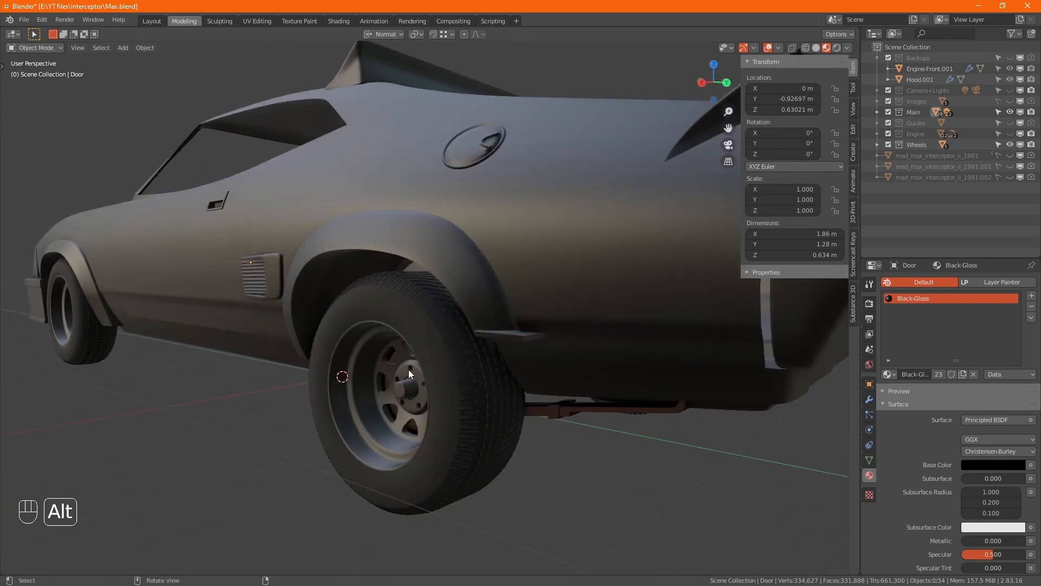
- Hide the overlays again and examine the filler cap on the car's rear side panel
{"action": "middle_click_drag", "start_coordinate": [408, 369], "coordinate": [419, 382], "text": "alt"}
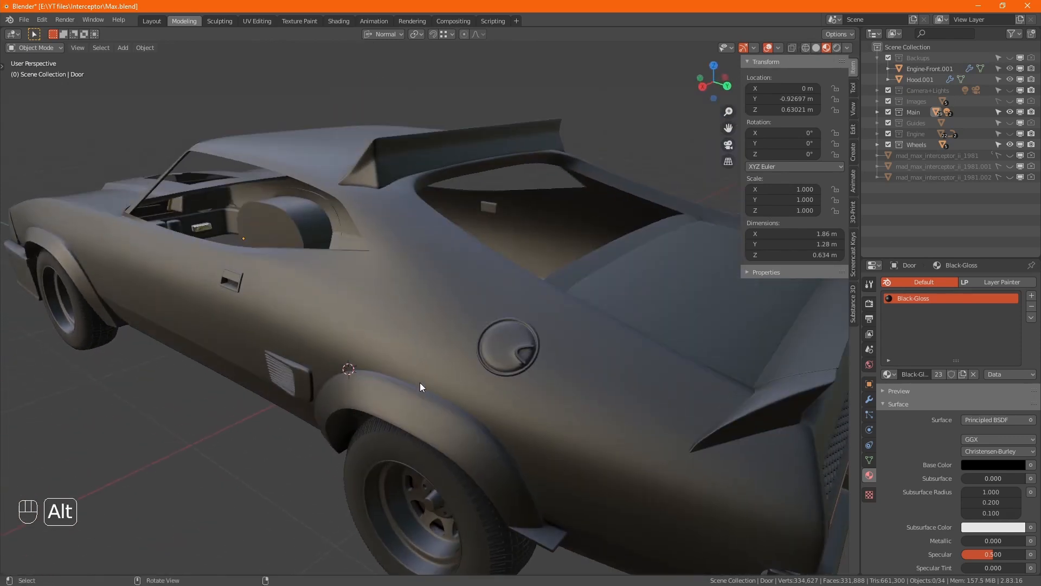
{"action": "left_click", "coordinate": [771, 49]}
{"action": "middle_click_drag", "start_coordinate": [400, 325], "coordinate": [445, 371], "text": "ctrl"}
{"action": "middle_click_drag", "start_coordinate": [512, 393], "coordinate": [489, 366]}
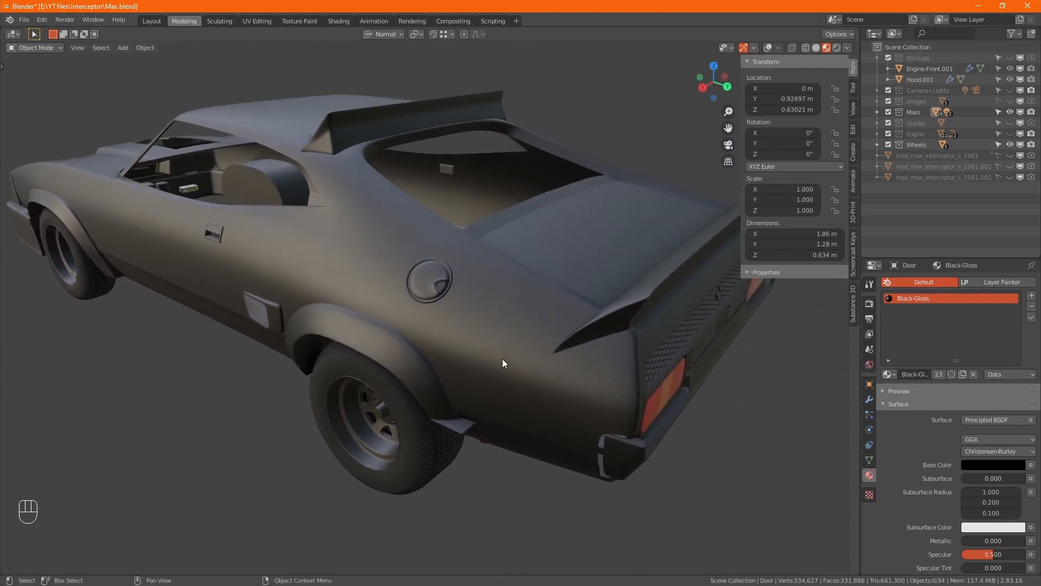
{"action": "middle_click_drag", "start_coordinate": [503, 377], "coordinate": [502, 371], "text": "alt"}
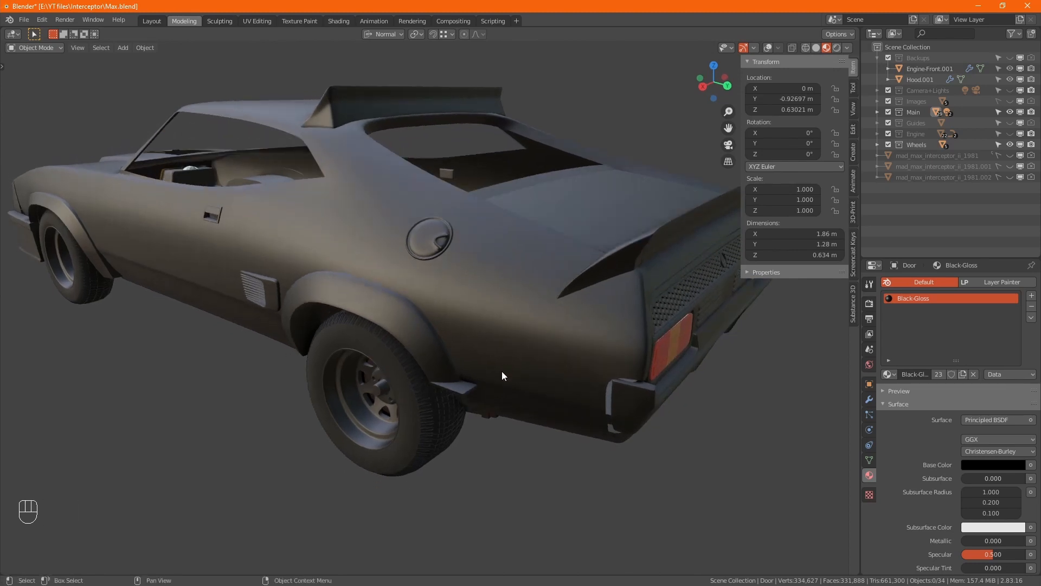
{"action": "scroll", "coordinate": [522, 344], "scroll_direction": "down", "scroll_amount": 3}
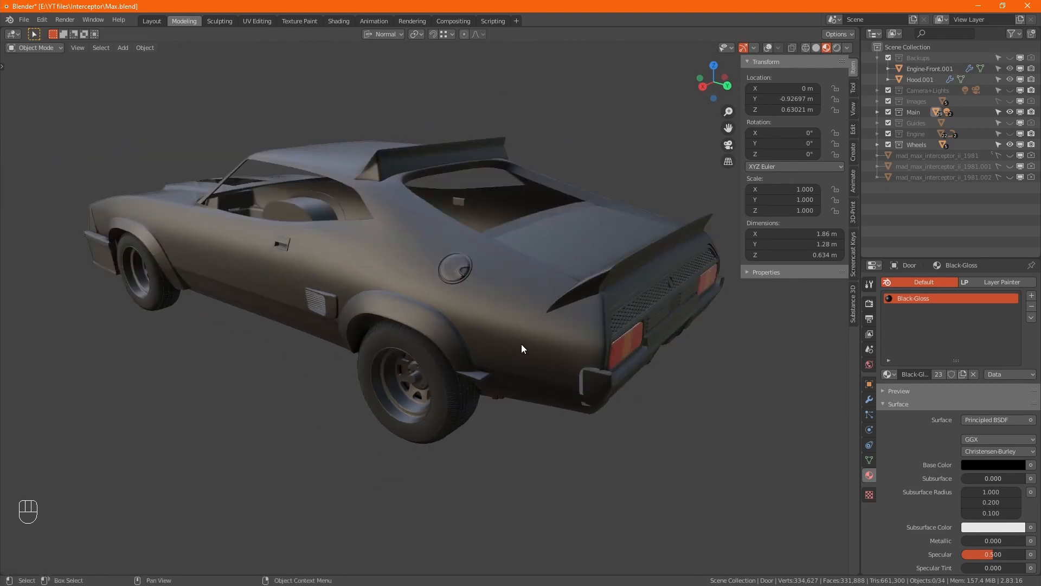
- Frame the whole car from its rear side and save the file
{"action": "middle_click_drag", "start_coordinate": [515, 347], "coordinate": [495, 346], "text": "alt"}
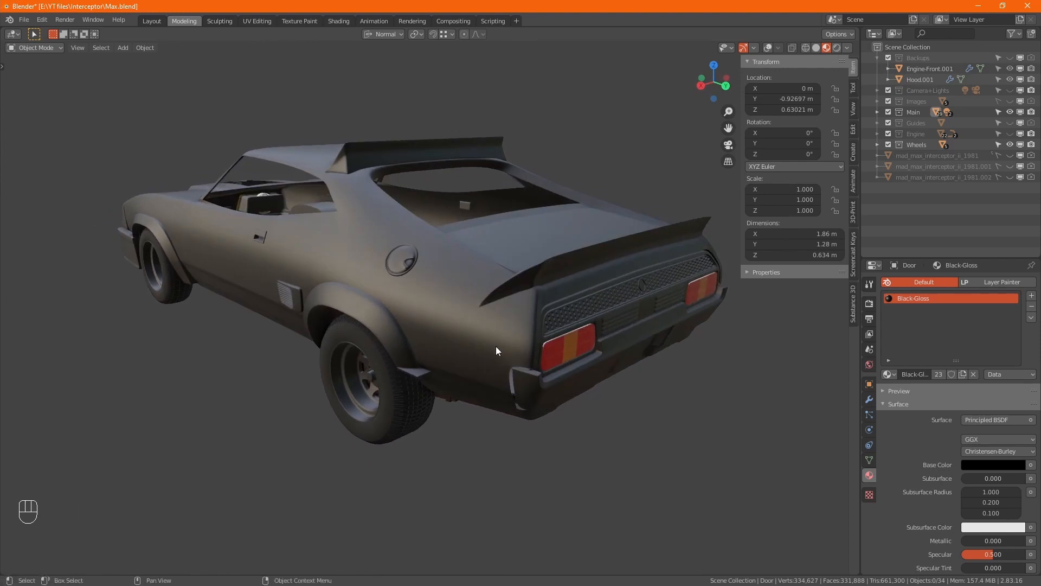
{"action": "scroll", "coordinate": [496, 369], "scroll_direction": "down", "scroll_amount": 2}
{"action": "middle_click_drag", "start_coordinate": [497, 390], "coordinate": [500, 380], "text": "alt"}
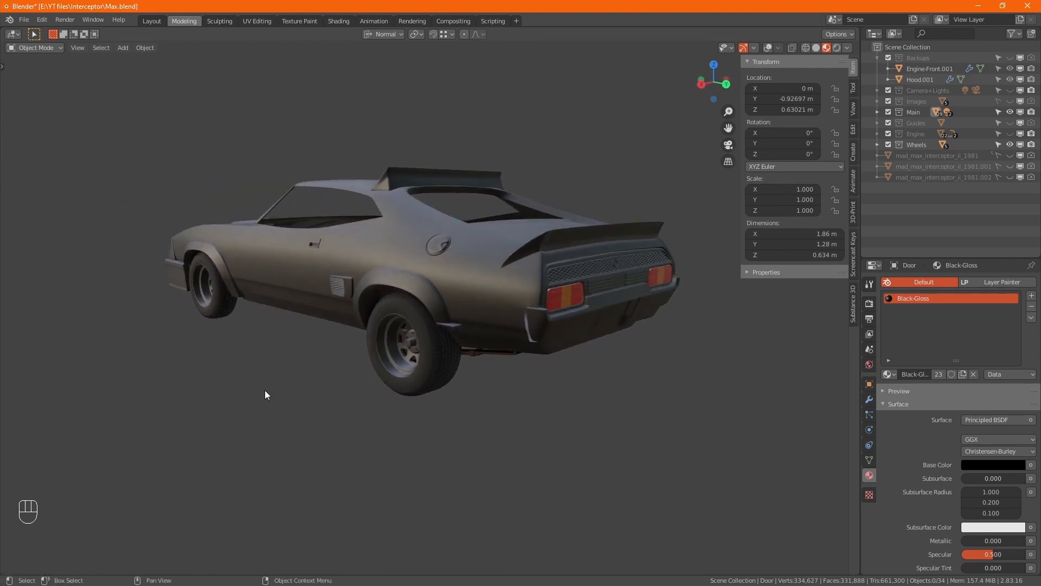
{"action": "middle_click_drag", "start_coordinate": [265, 395], "coordinate": [280, 402], "text": "shift"}
{"action": "key", "text": "ctrl+s"}
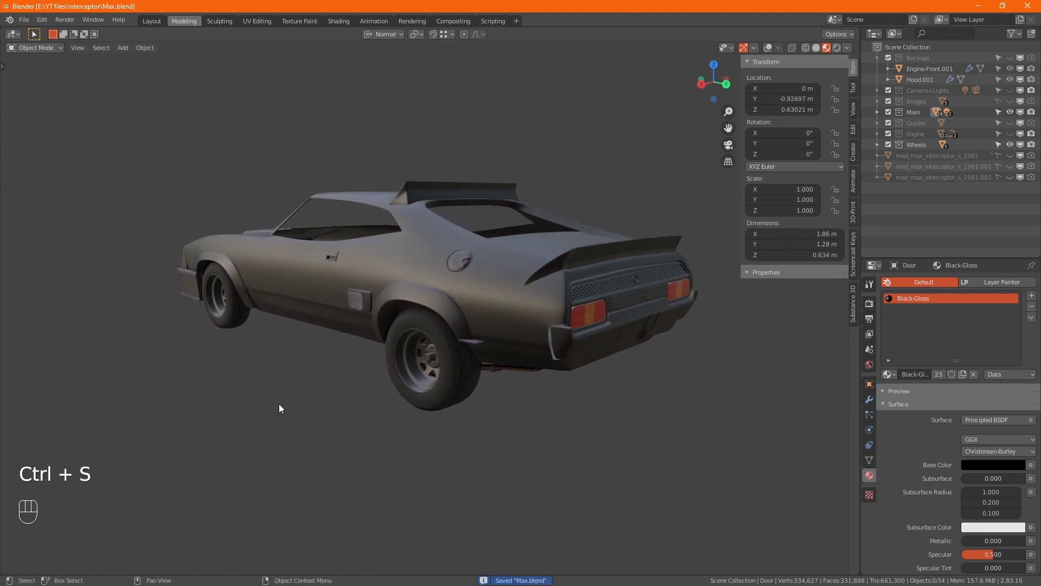